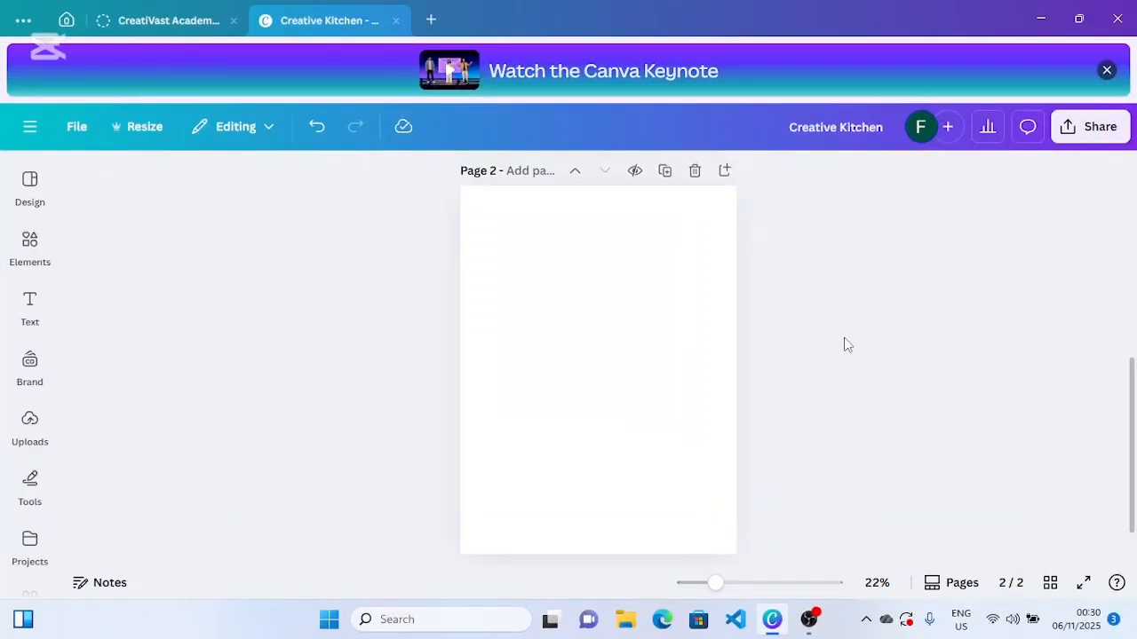
- Add a rounded square shape to the blank page 2
left_click(683, 323)
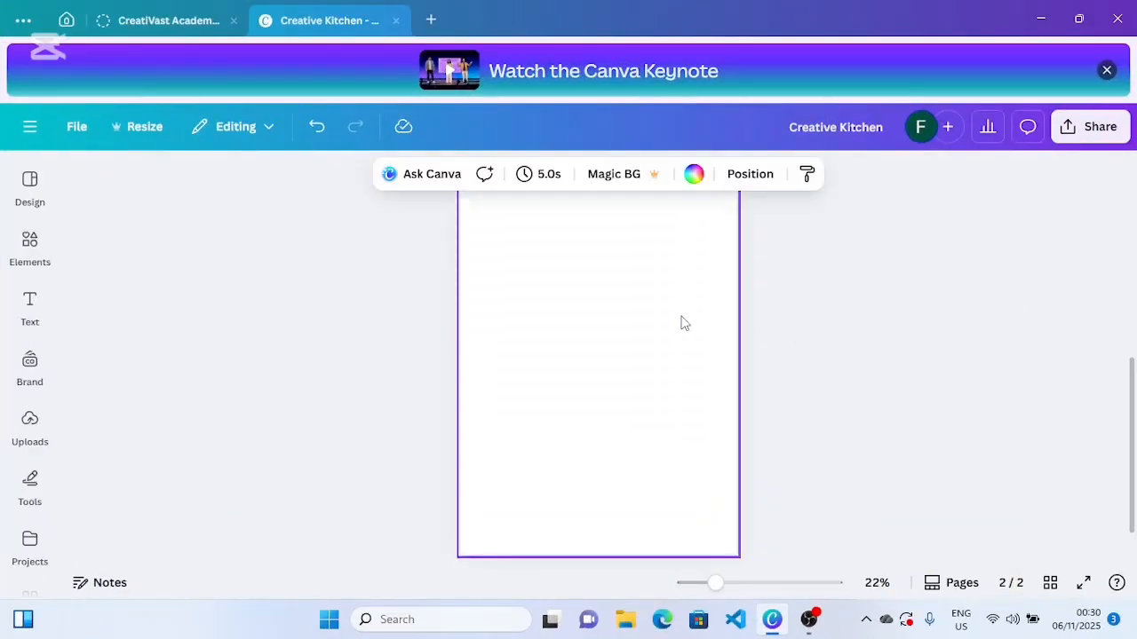
left_click(793, 349)
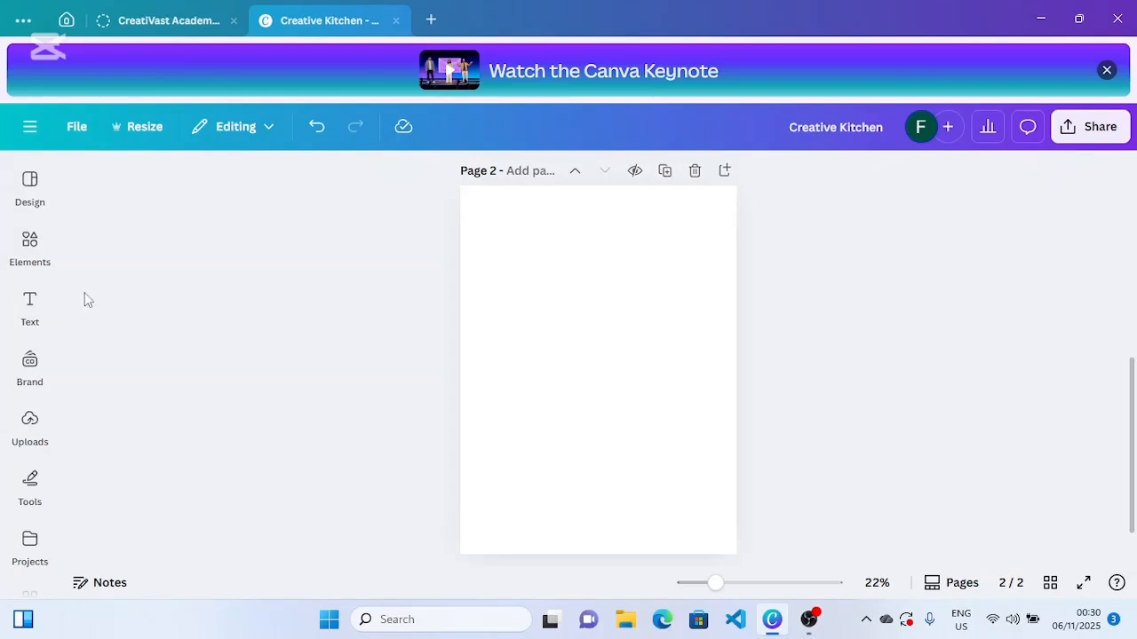
left_click(30, 260)
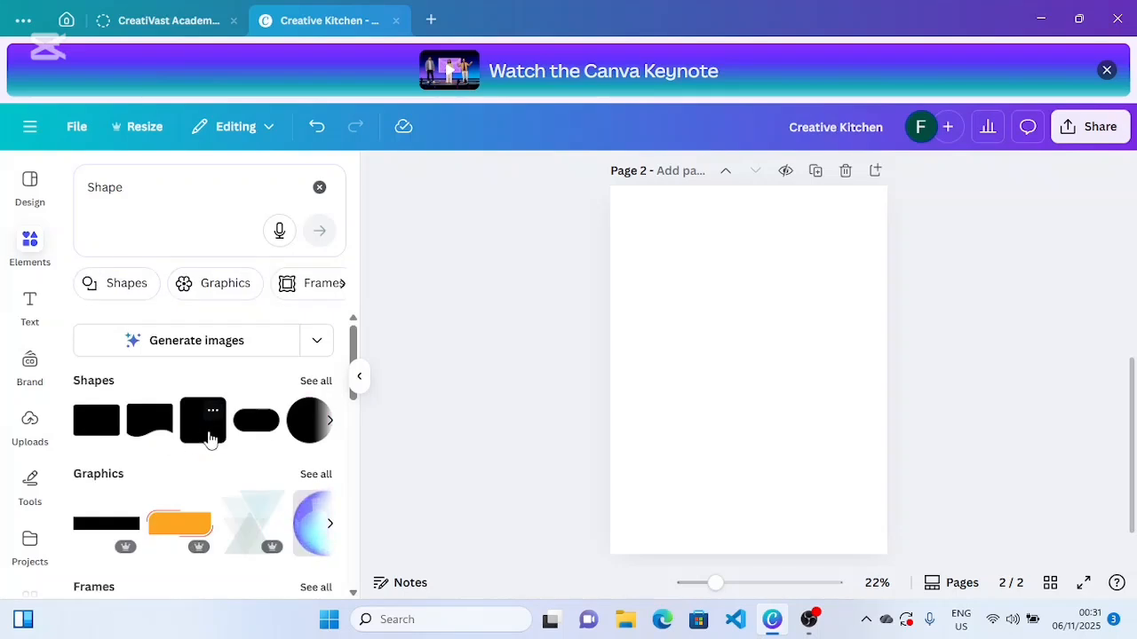
left_click(210, 439)
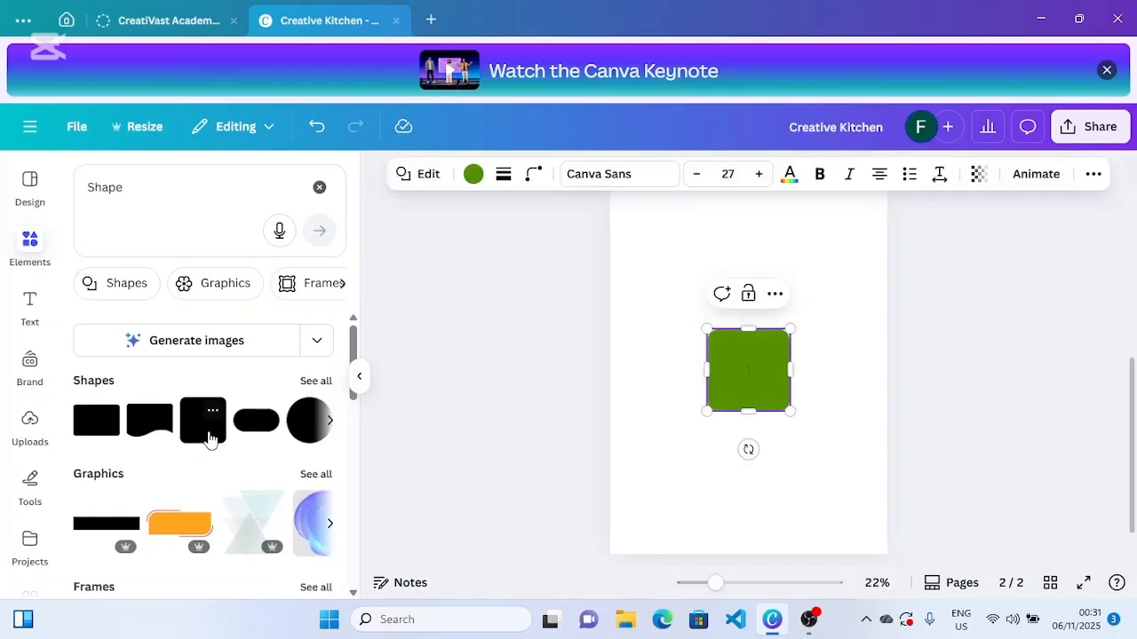
- Recolour the rounded square bright red from the document colours and place it near the top of the page
left_click(522, 416)
left_click(783, 384)
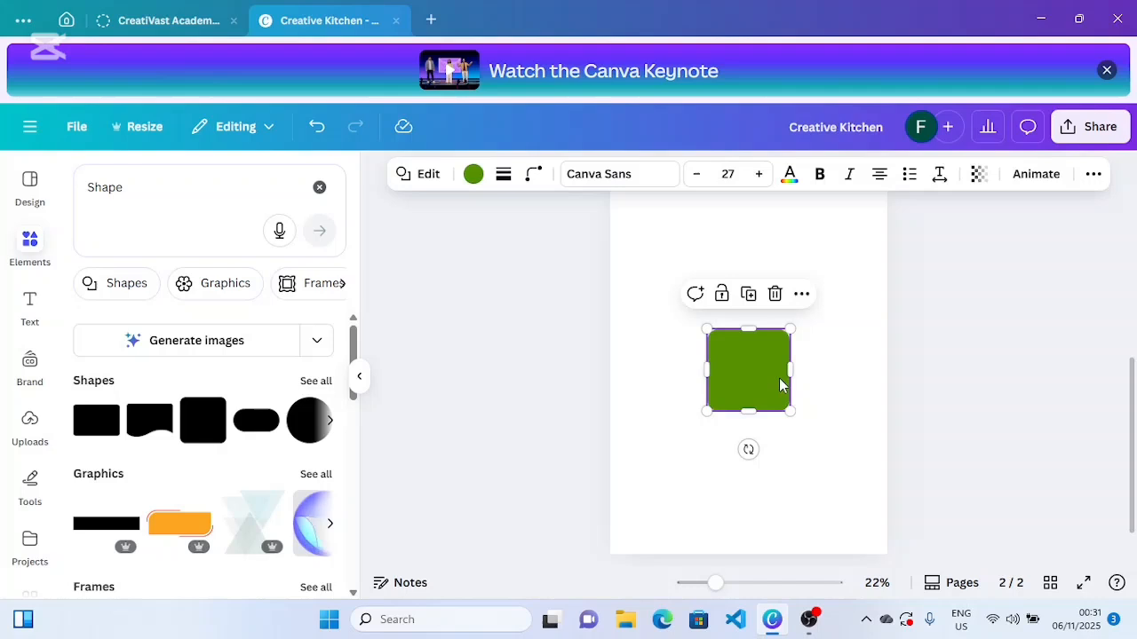
left_click(475, 175)
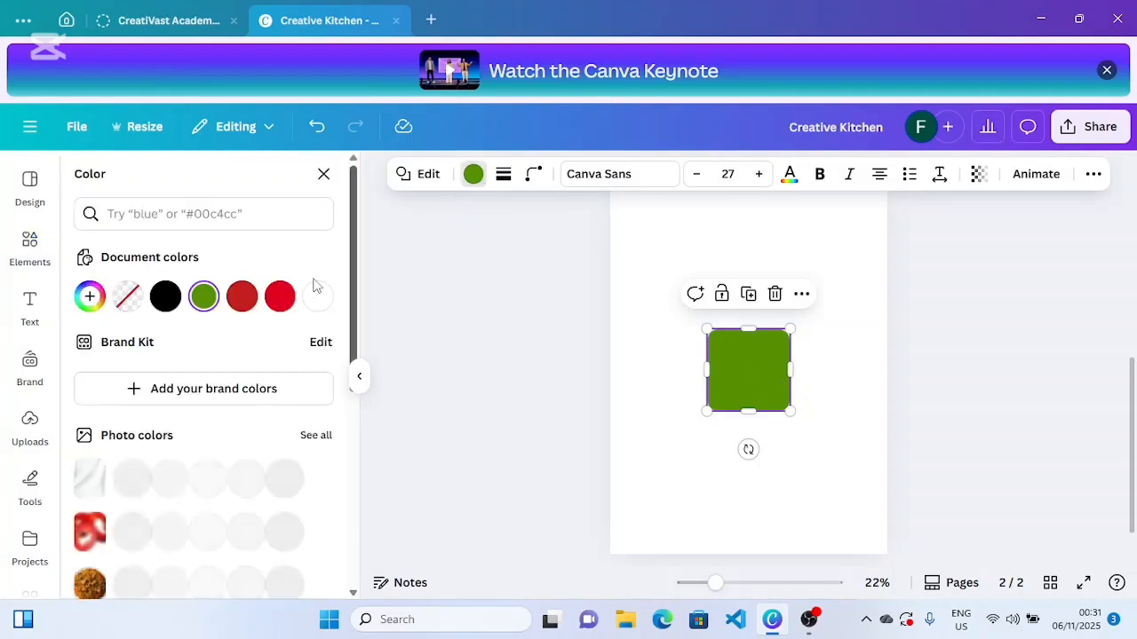
left_click(284, 297)
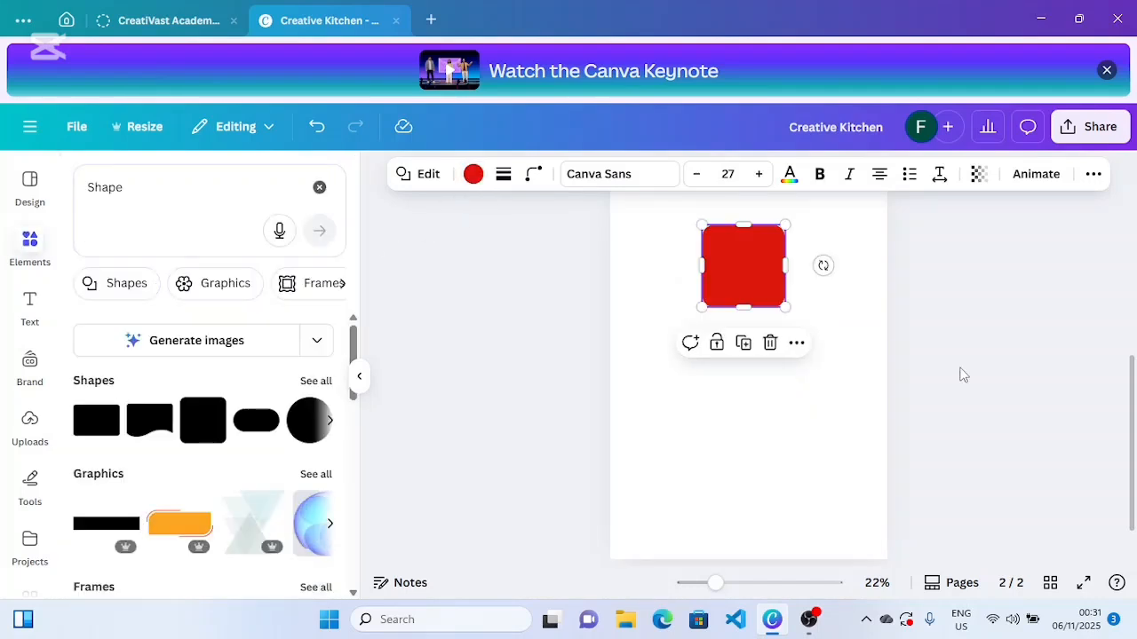
left_click(963, 373)
- Stretch the red shape sideways into a wide rectangle with even side margins and raise its top edge slightly
left_click(777, 276)
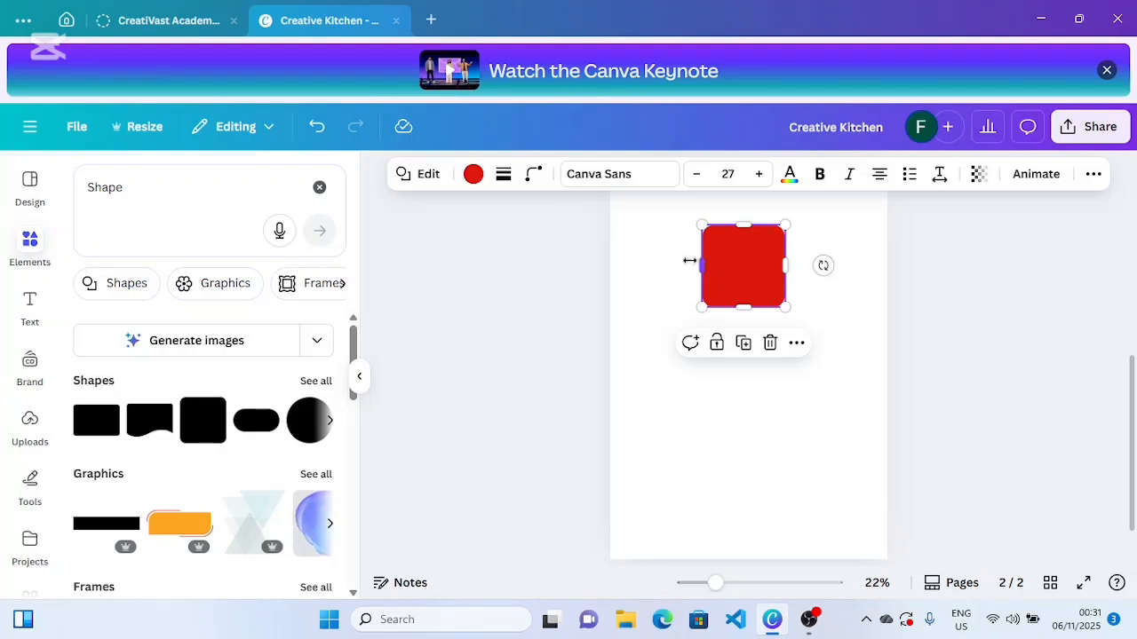
left_click_drag(690, 260, 637, 254)
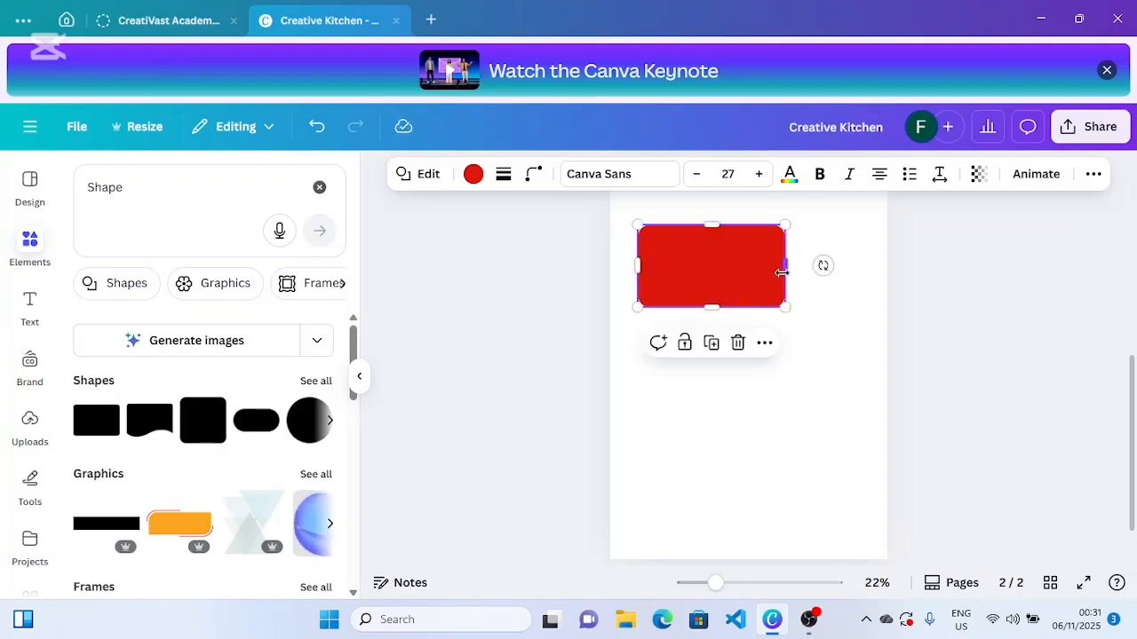
left_click_drag(782, 263, 857, 266)
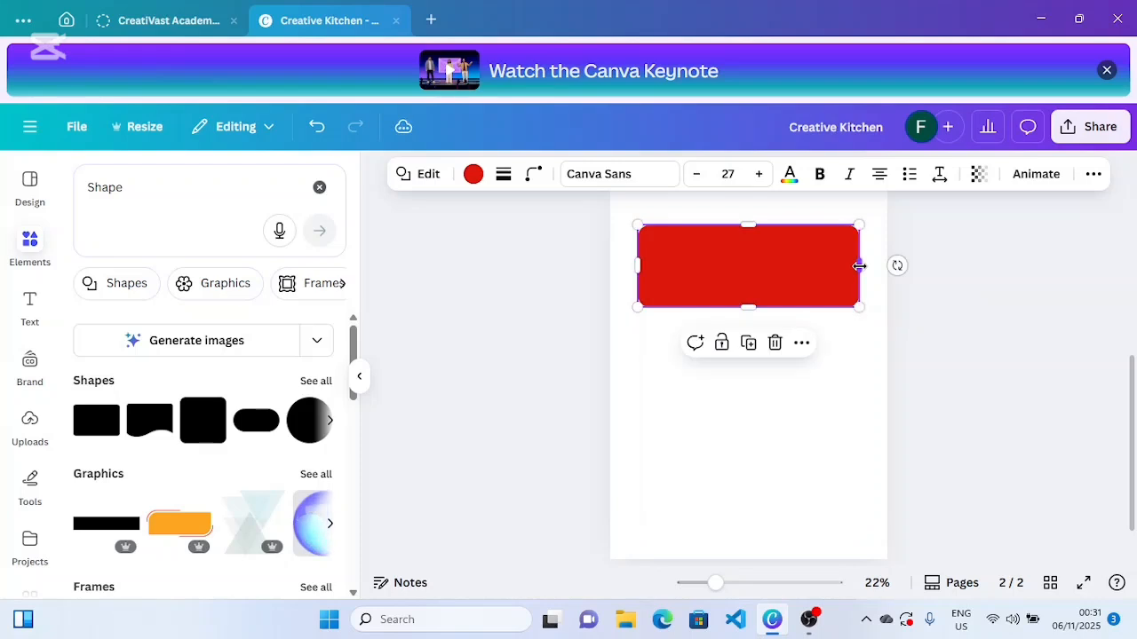
left_click(983, 280)
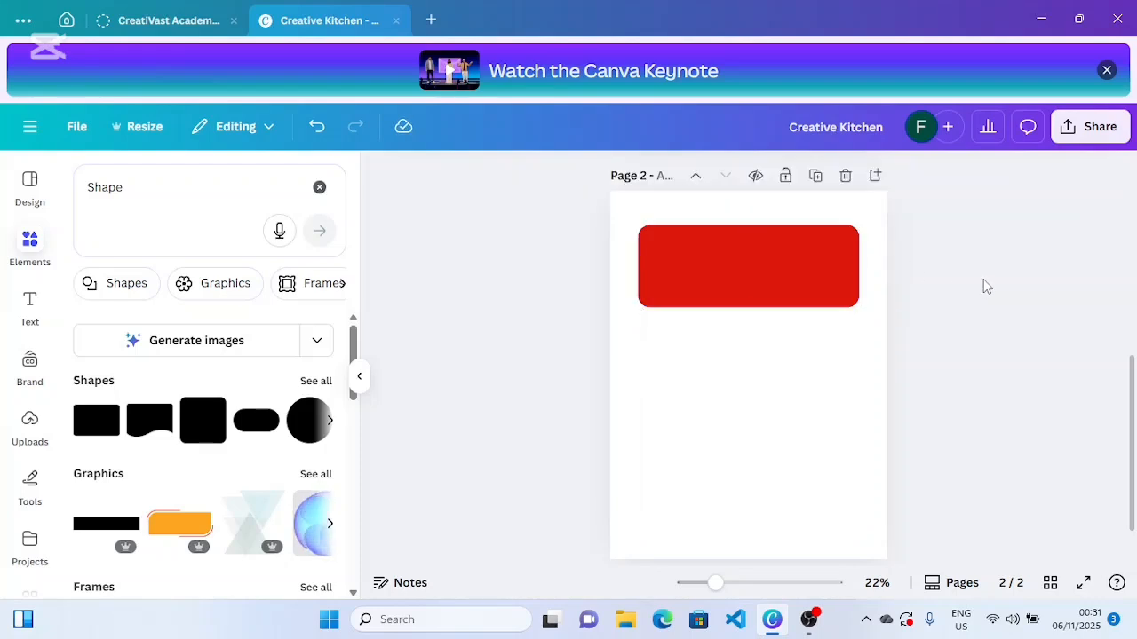
left_click(728, 258)
left_click_drag(747, 225, 747, 220)
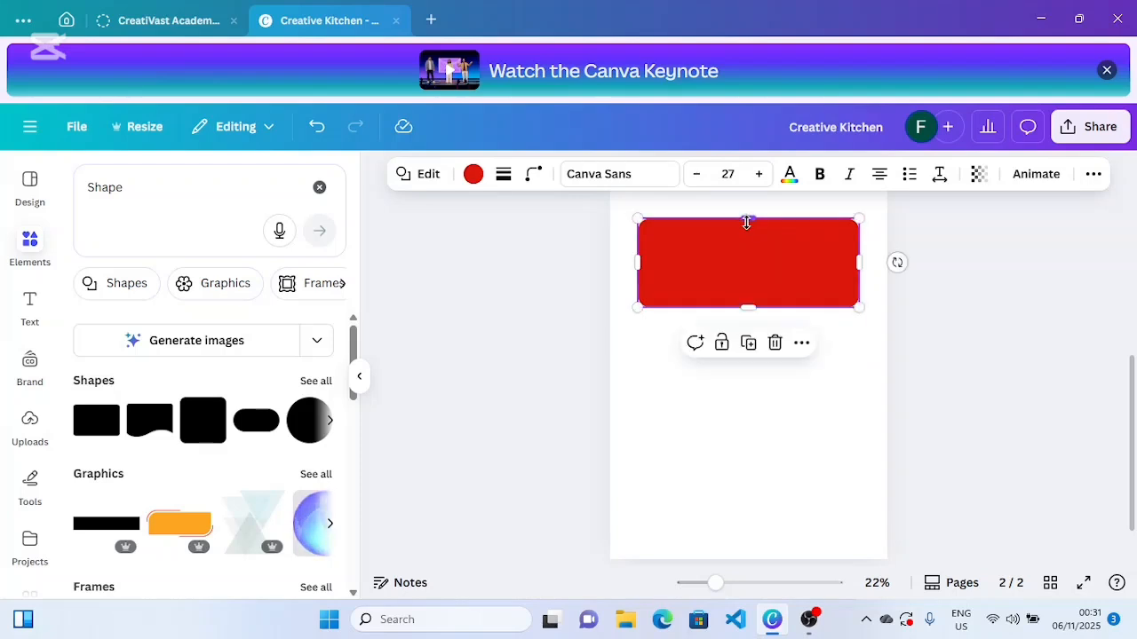
left_click(933, 335)
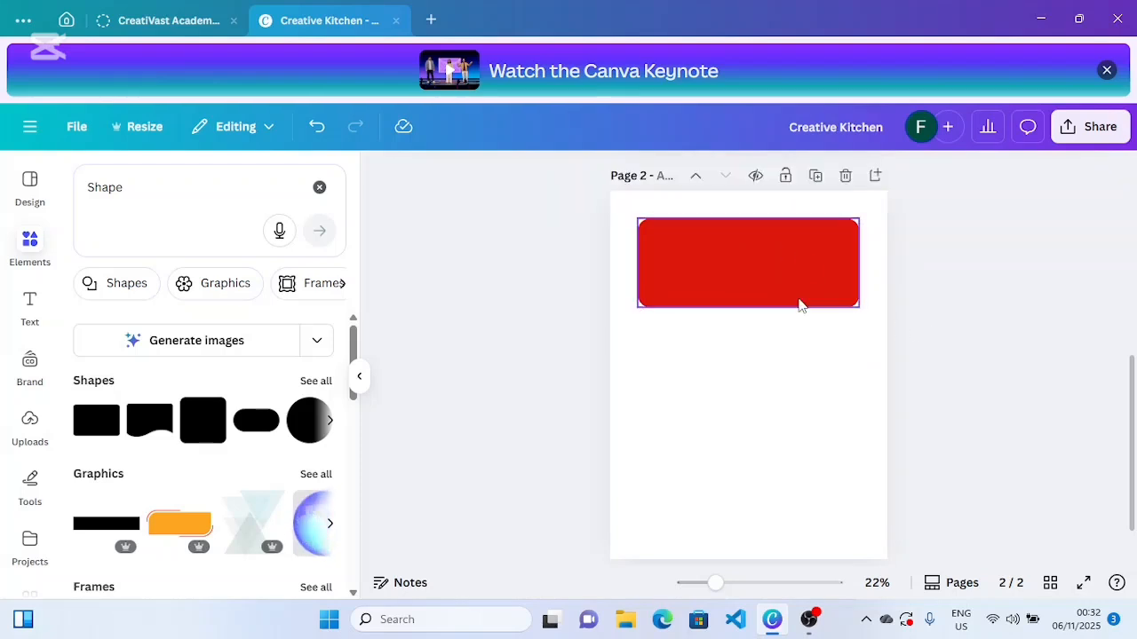
- Duplicate the red rectangle, place the copy at the bottom of the page and extend its top edge upward
left_click(749, 285)
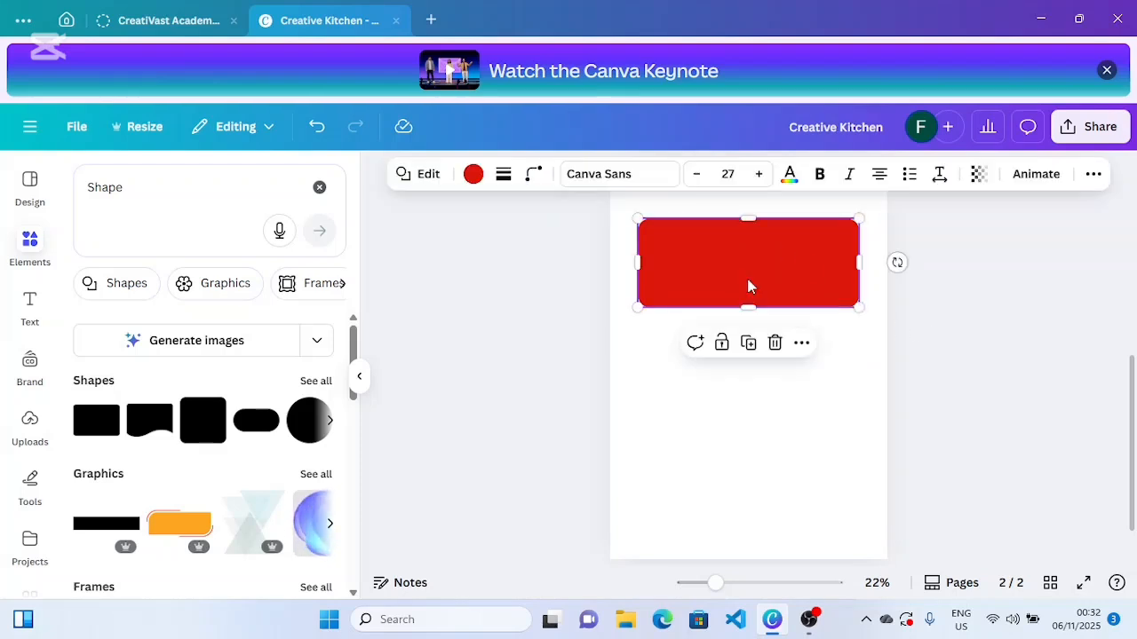
left_click(751, 348)
left_click_drag(761, 276, 761, 532)
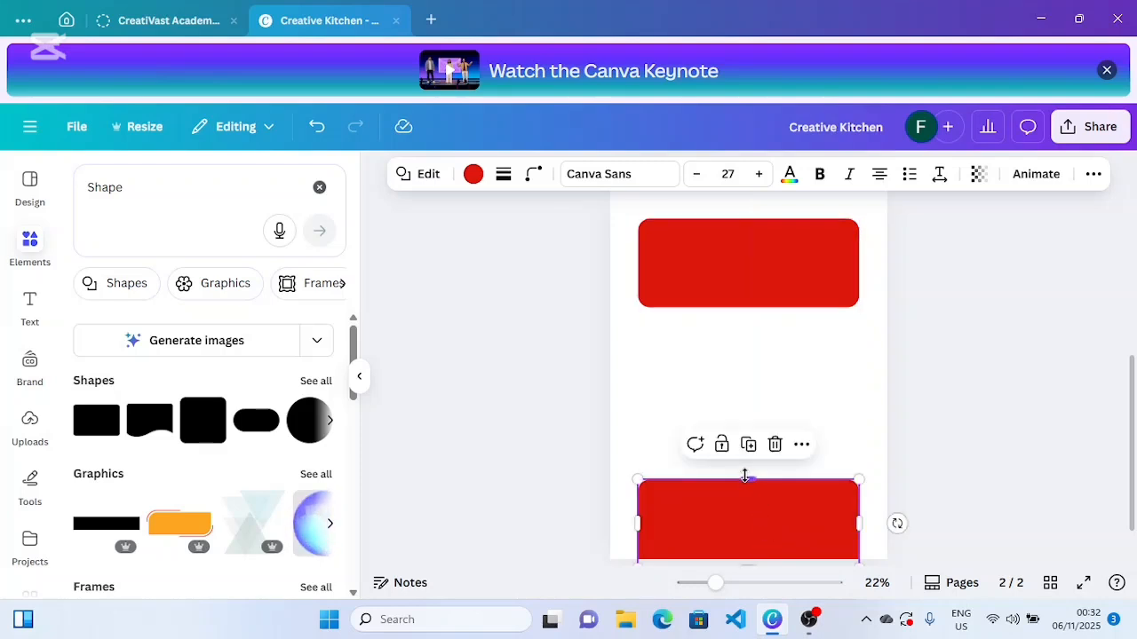
left_click_drag(748, 480, 746, 462)
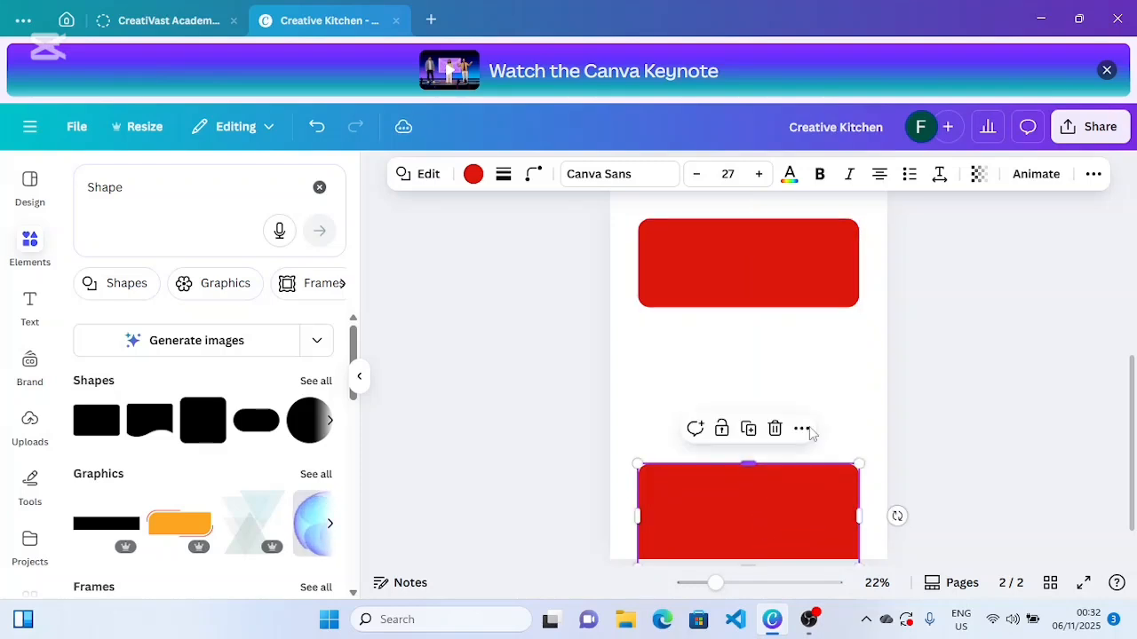
- Make the upper red rectangle taller and place a copy of it between the upper and lower rectangles
left_click(808, 293)
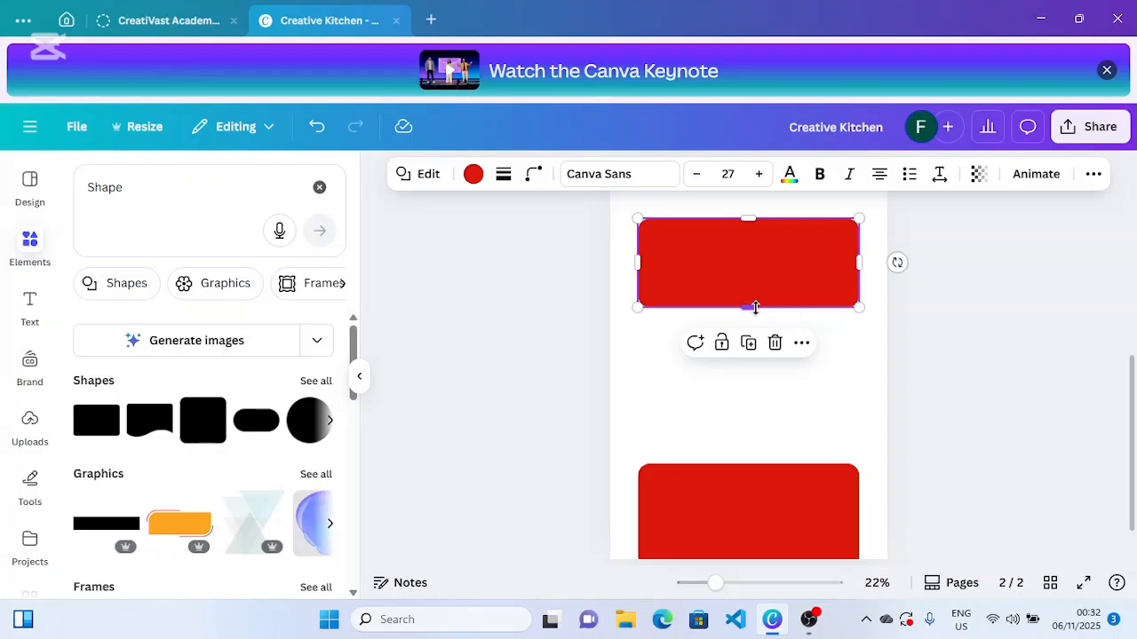
left_click_drag(753, 306, 754, 412)
left_click(747, 357)
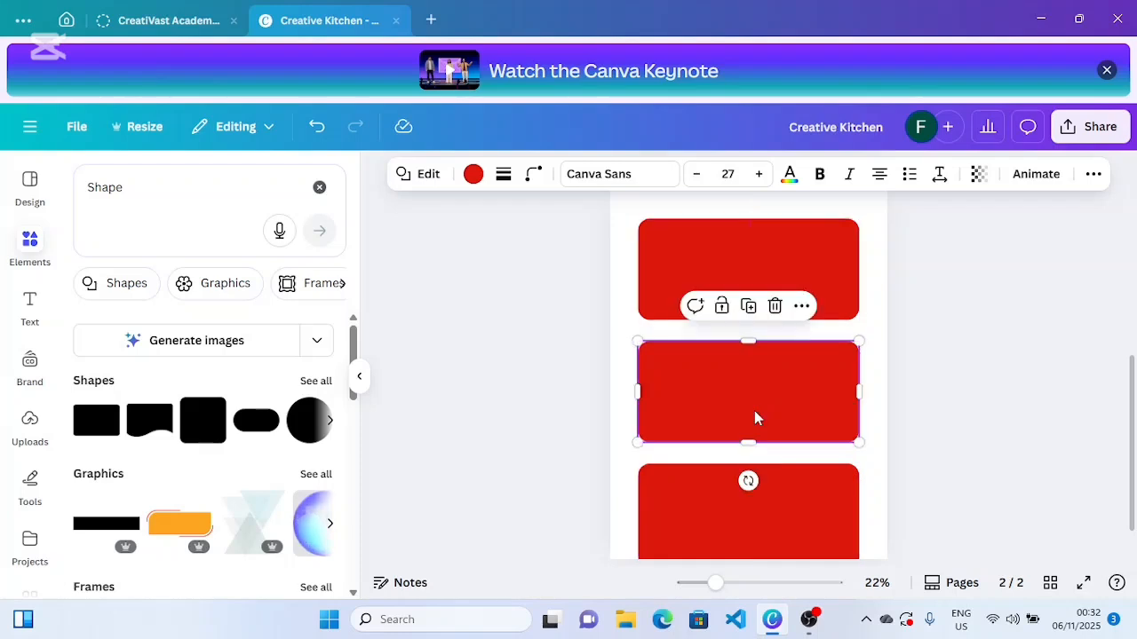
left_click(969, 392)
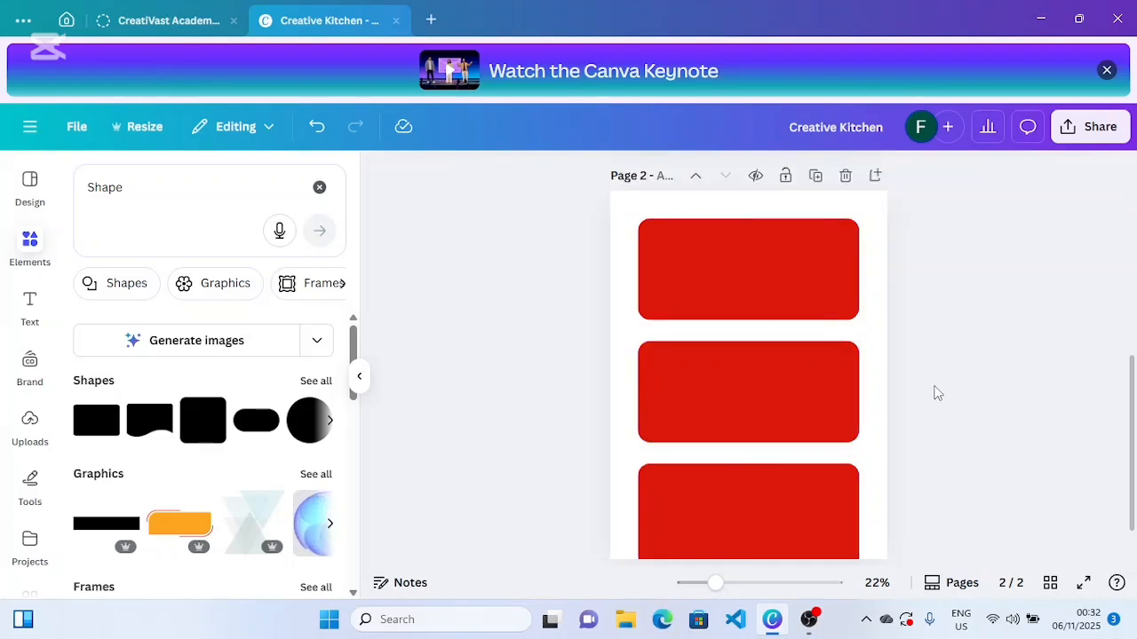
- Extend the bottom edges of the middle and upper red rectangles slightly to narrow the gaps between the three
left_click(776, 367)
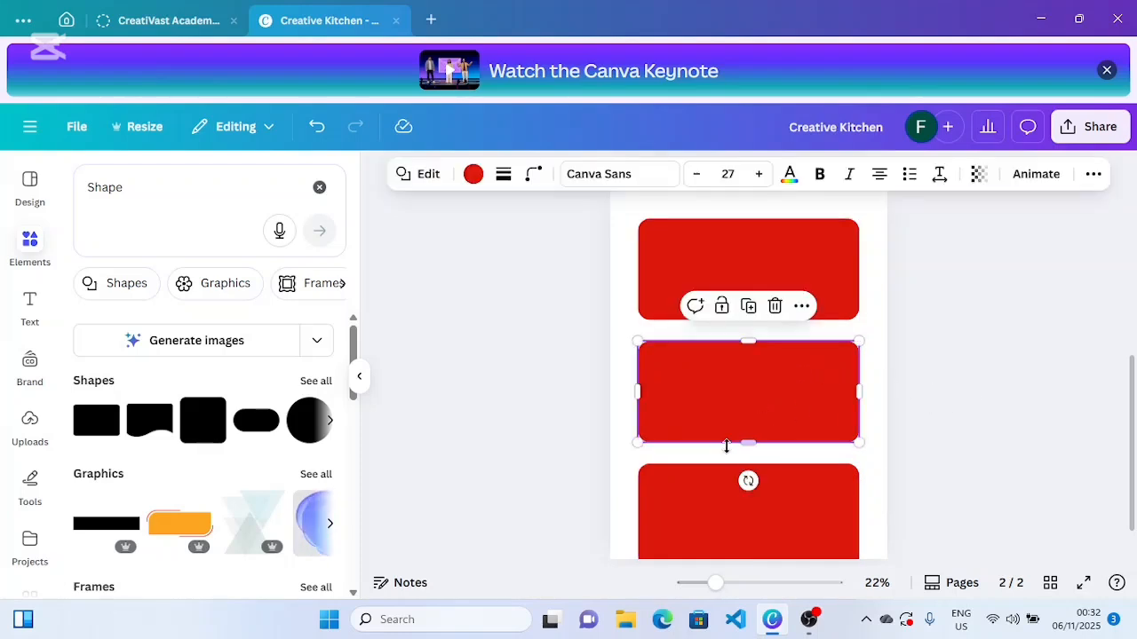
left_click_drag(747, 440, 747, 447)
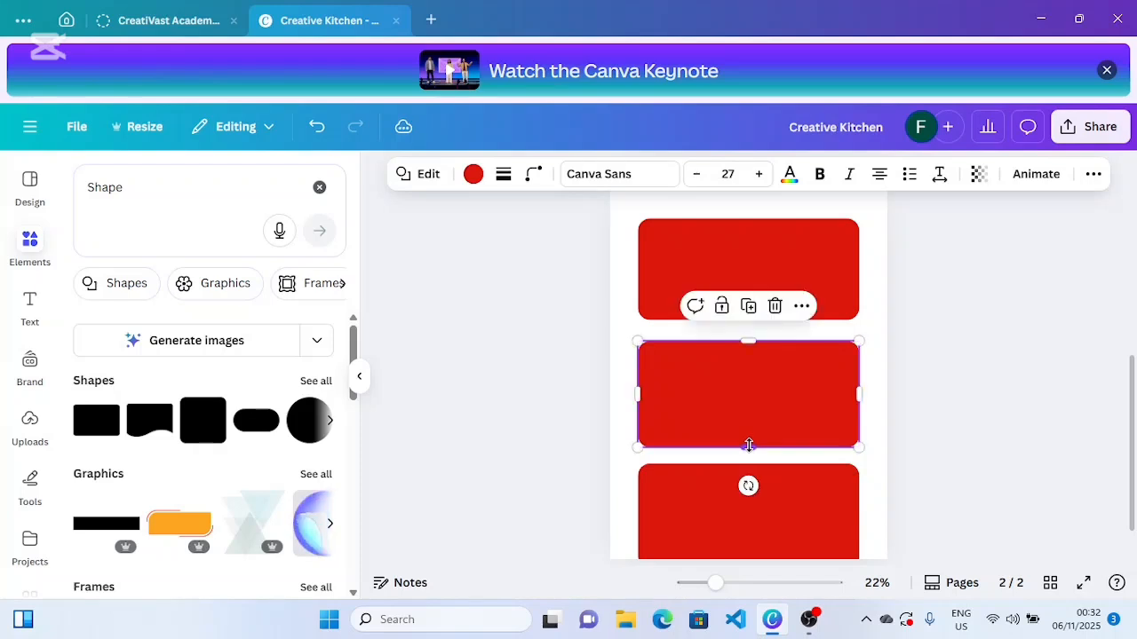
left_click(929, 329)
left_click(737, 307)
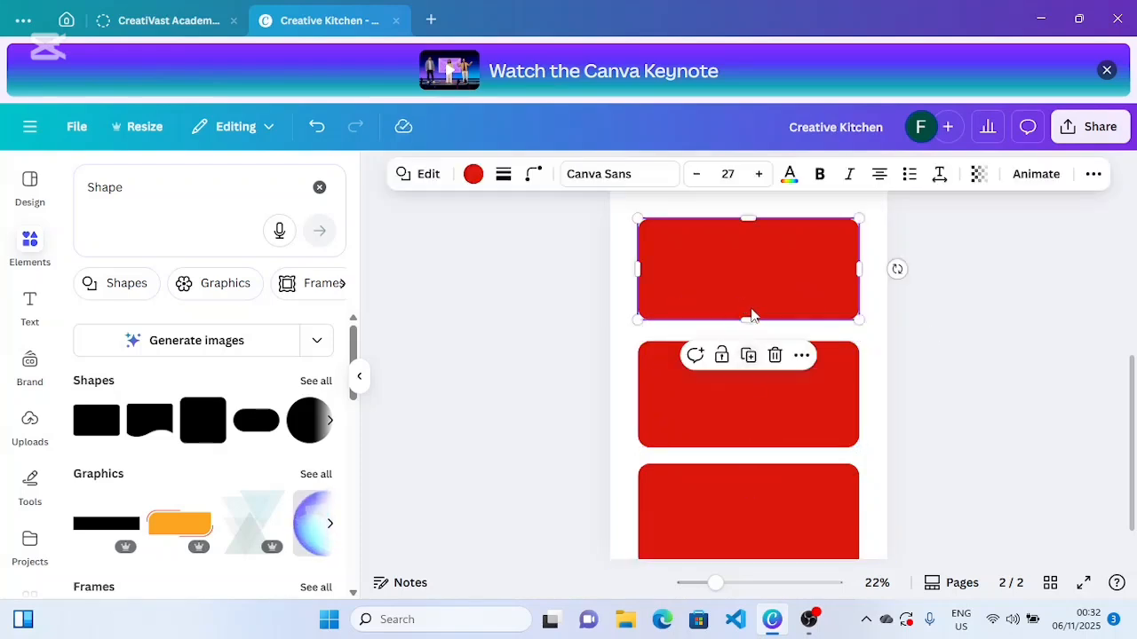
left_click_drag(747, 313, 747, 319)
left_click(904, 349)
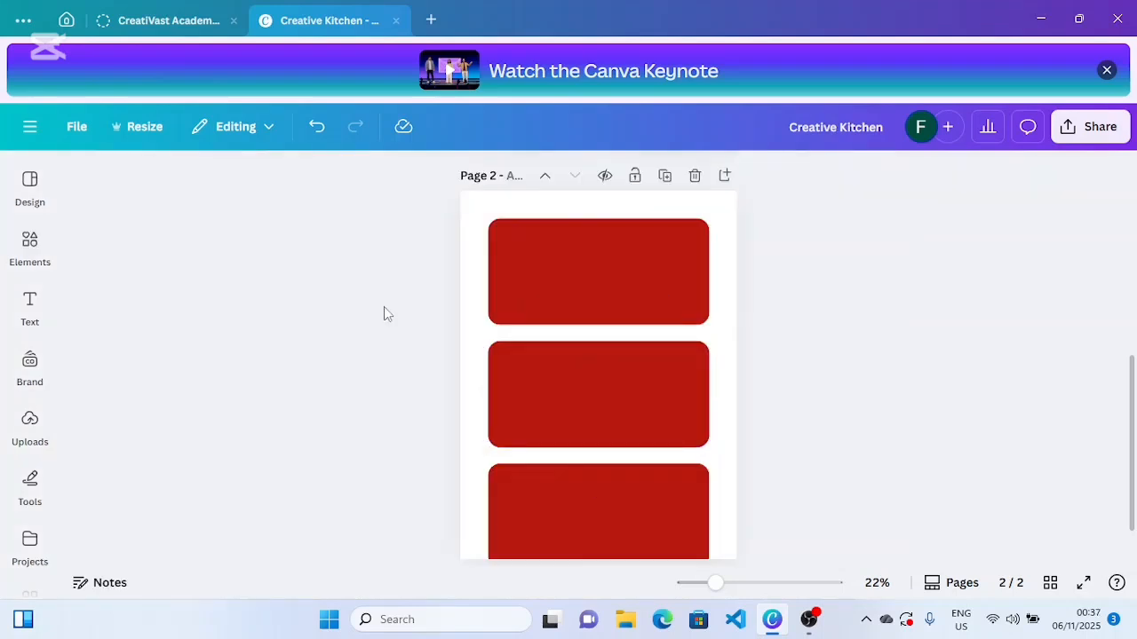
- Insert the uploaded food photos, including the rice, skewers, noodles and grilled meat, onto page 2
left_click(32, 377)
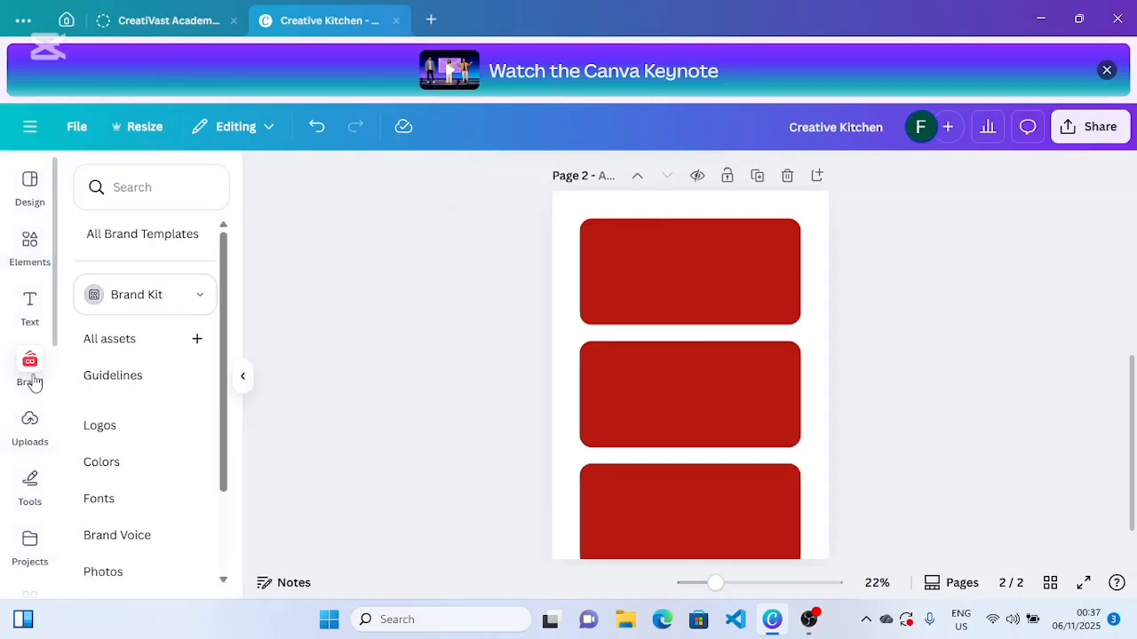
left_click(31, 423)
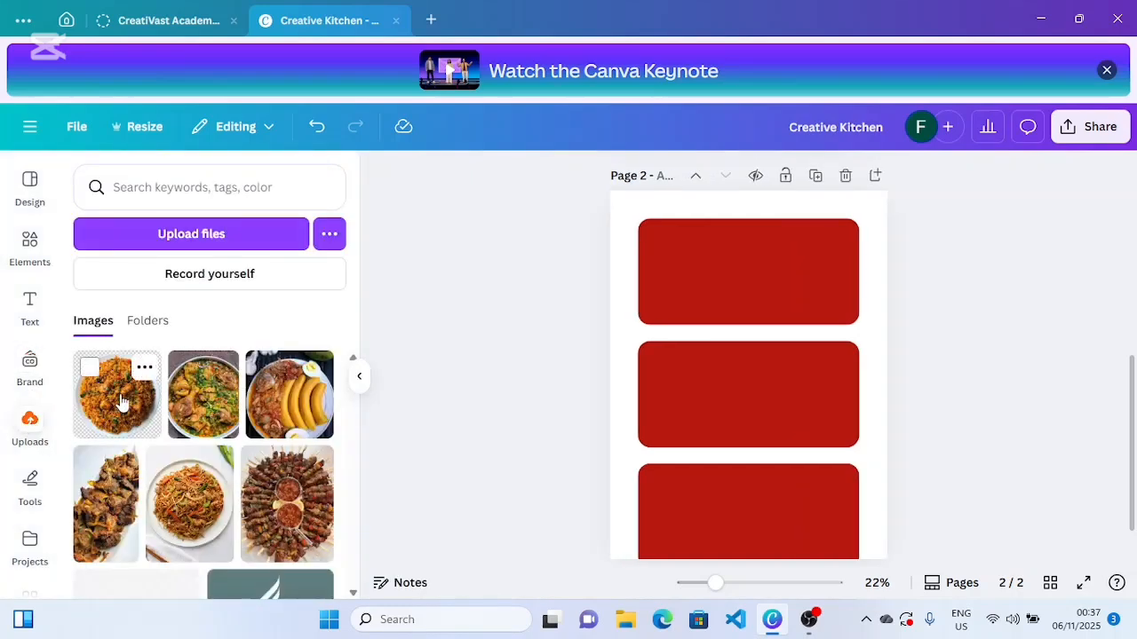
left_click(121, 401)
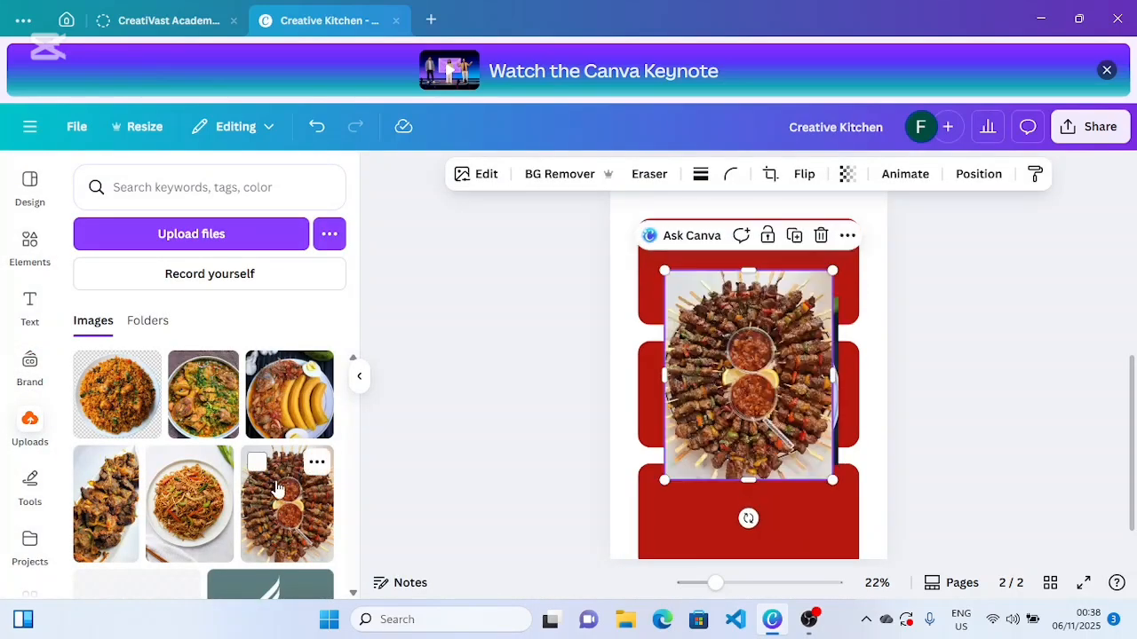
left_click(223, 500)
left_click(108, 502)
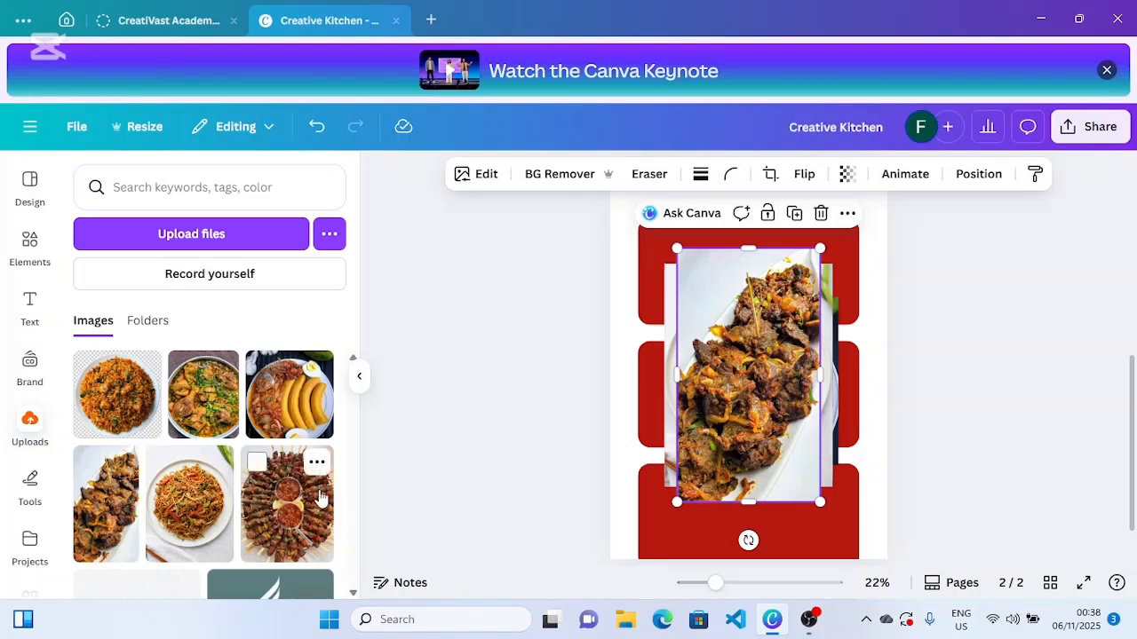
- Remove the backgrounds from the inserted food photos with BG Remover
left_click(359, 375)
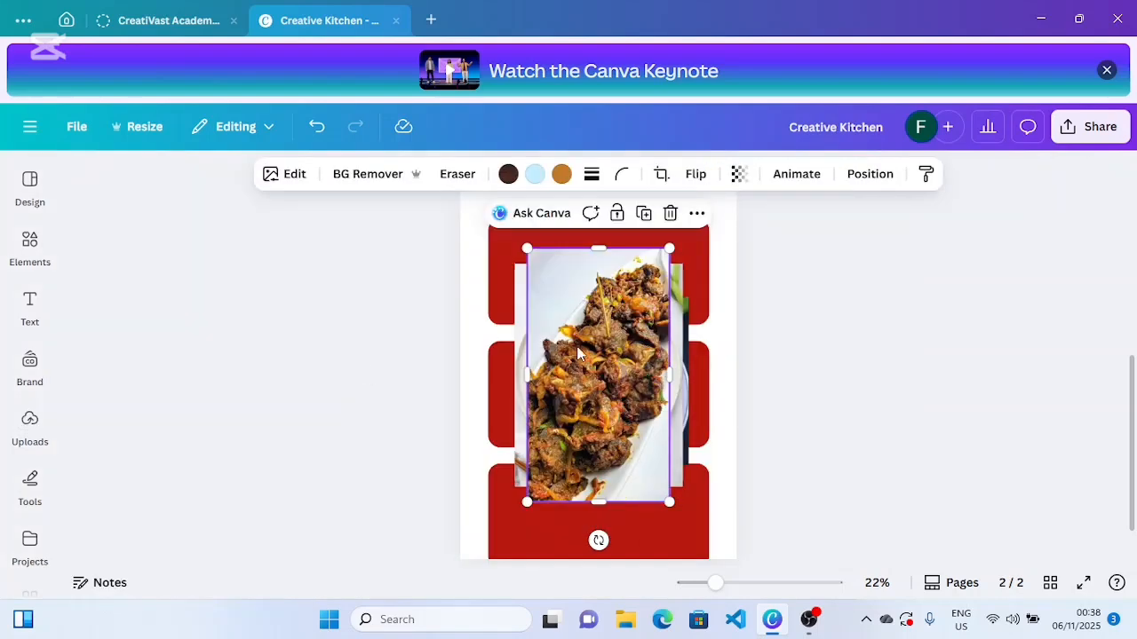
left_click(400, 174)
left_click(832, 341)
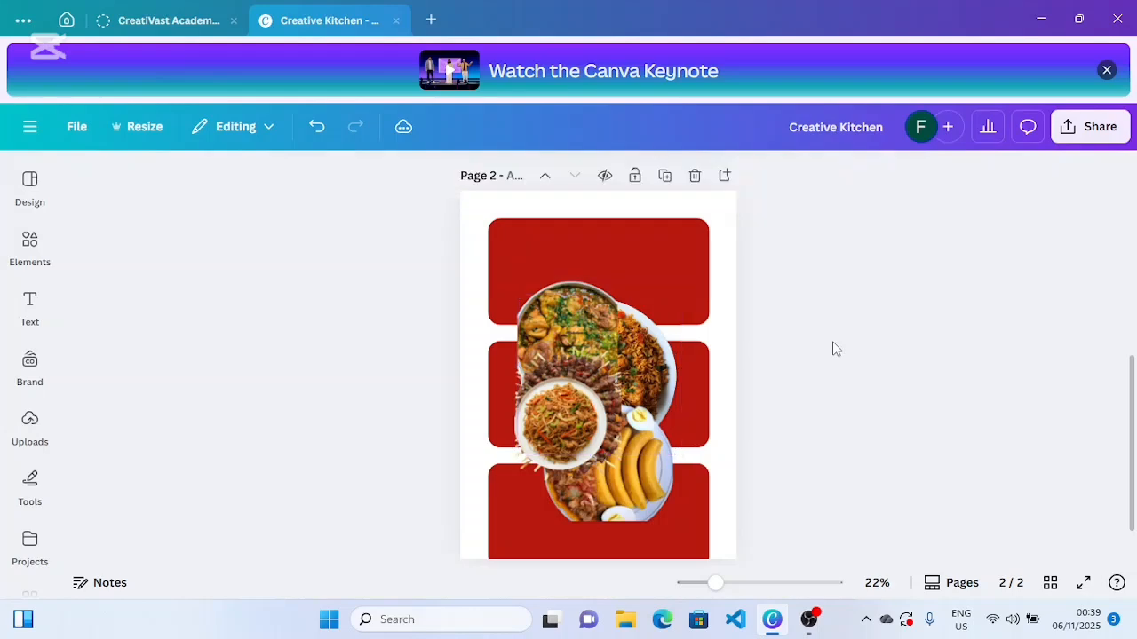
- Shrink the rice plate and place it over the right end of the upper red rectangle
left_click(649, 366)
left_click_drag(649, 366, 702, 297)
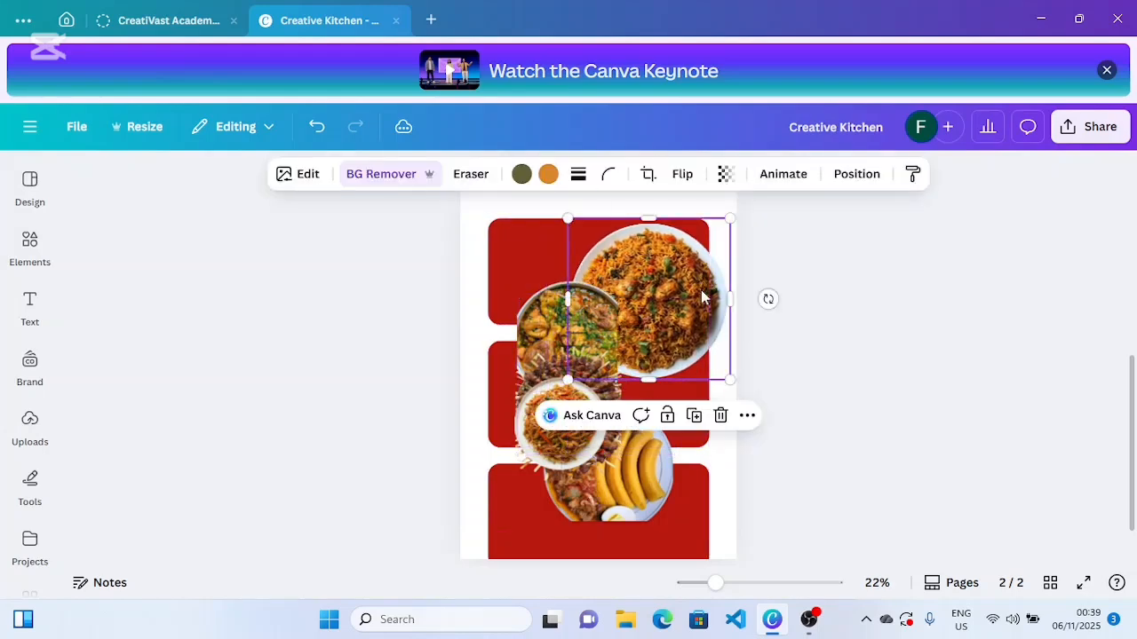
left_click_drag(729, 218, 699, 249)
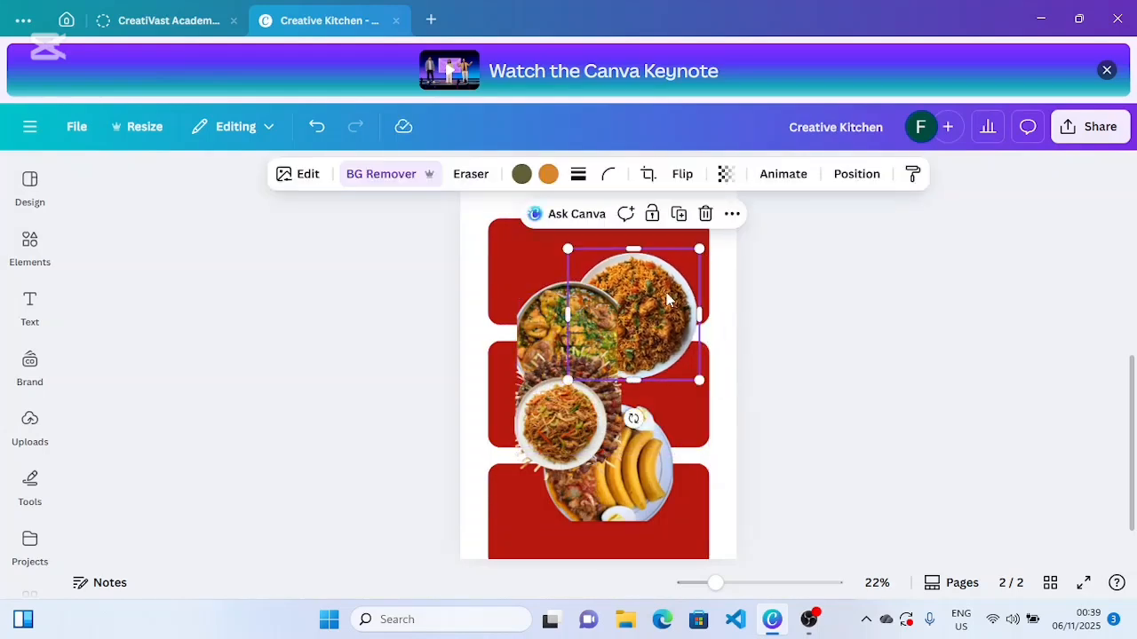
left_click_drag(667, 299, 704, 249)
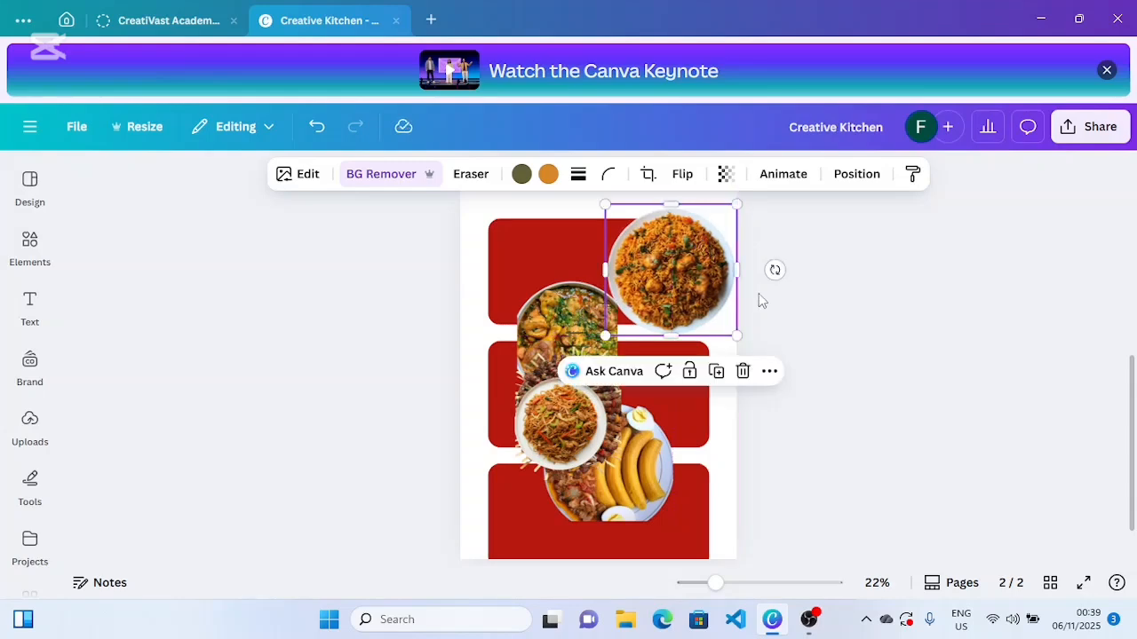
- Move the noodle plate to the left end of the lower red rectangle and enlarge it slightly
left_click(572, 424)
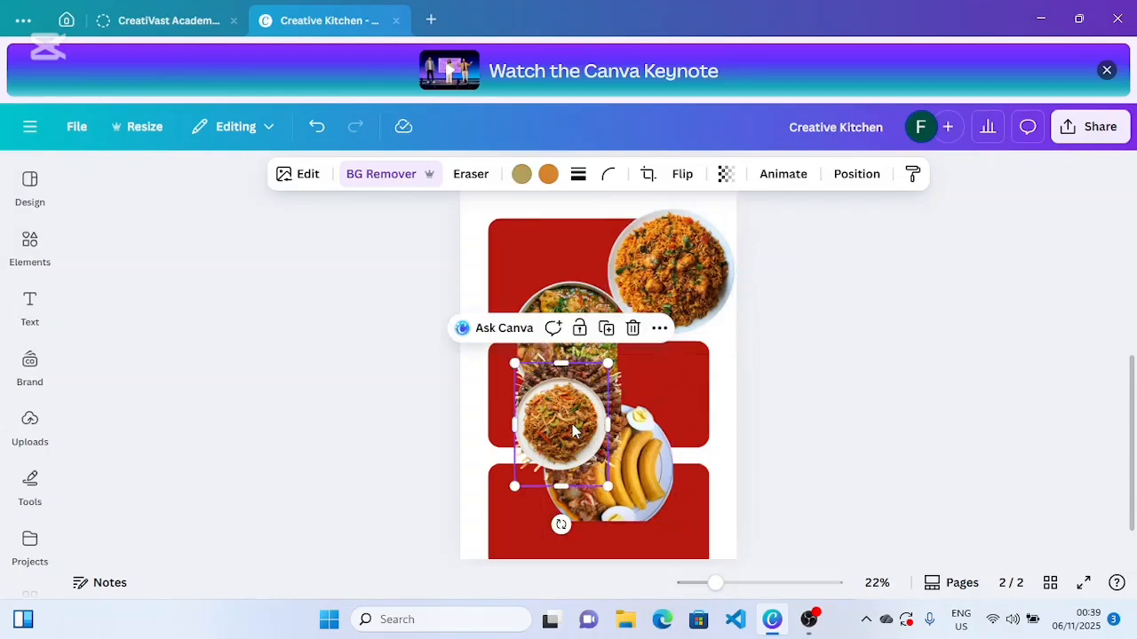
left_click_drag(572, 424, 527, 503)
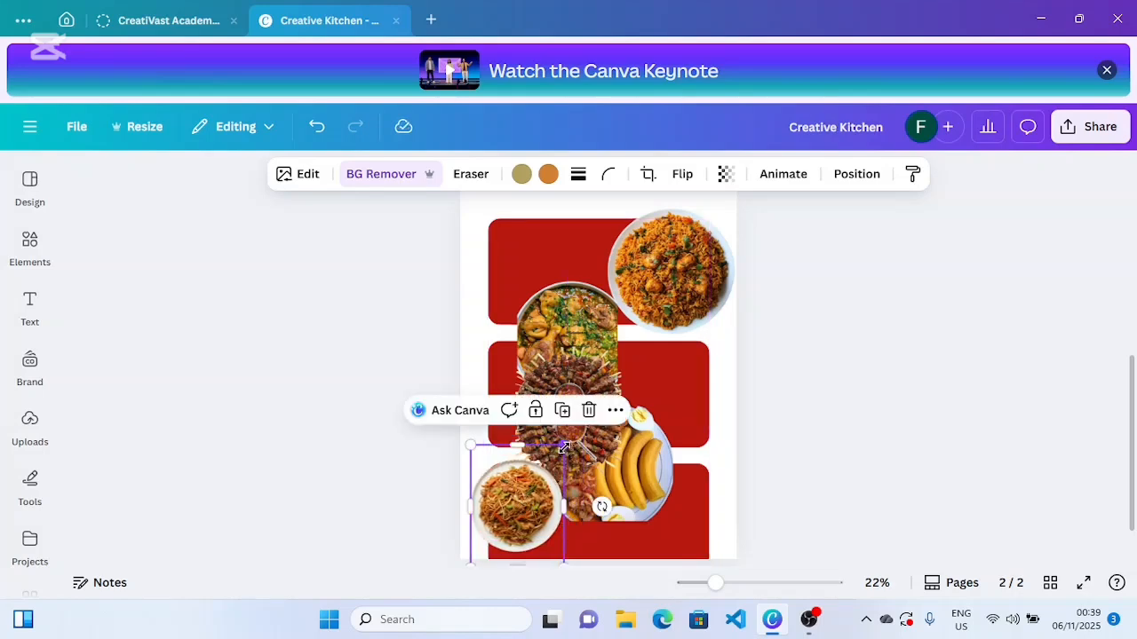
left_click_drag(566, 449, 575, 433)
left_click_drag(536, 482, 540, 503)
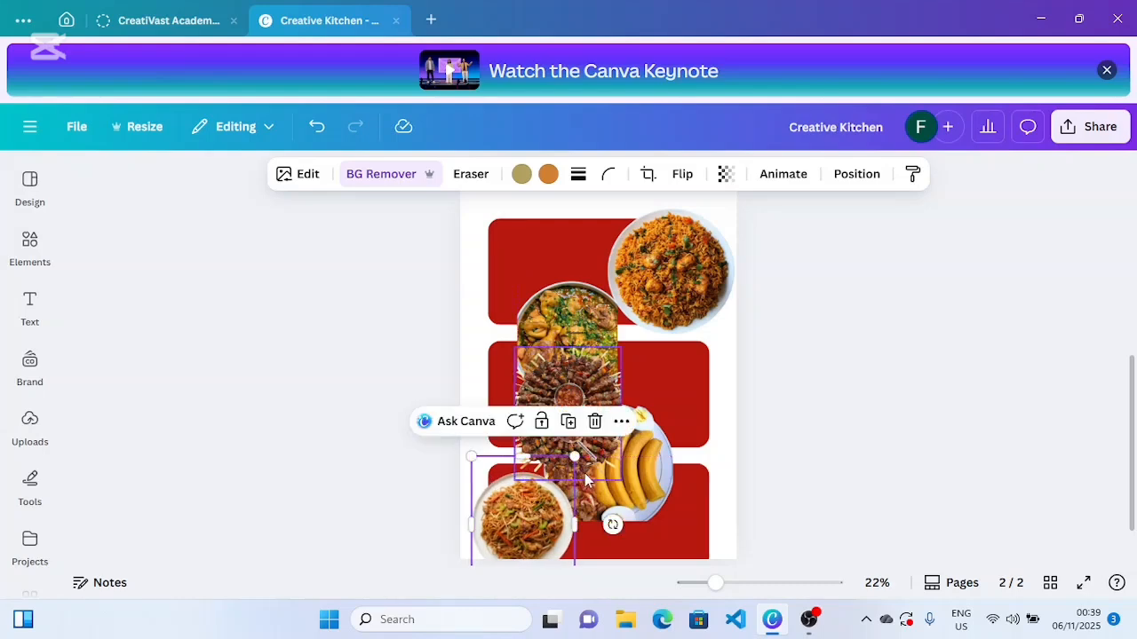
- Enlarge the noodle plate further and adjust its position over the left end of the lowest red panel
left_click_drag(574, 457, 601, 431)
left_click_drag(558, 481, 554, 488)
left_click(827, 488)
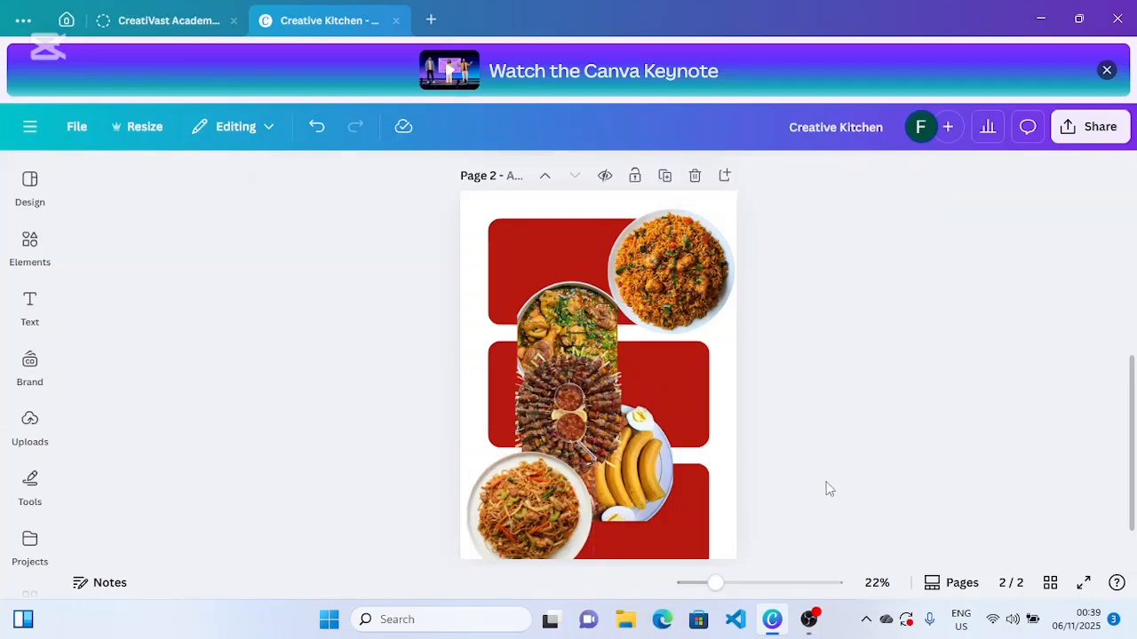
- Shrink the stew bowl, the skewers and the plantain plate to roughly half their size
left_click(560, 308)
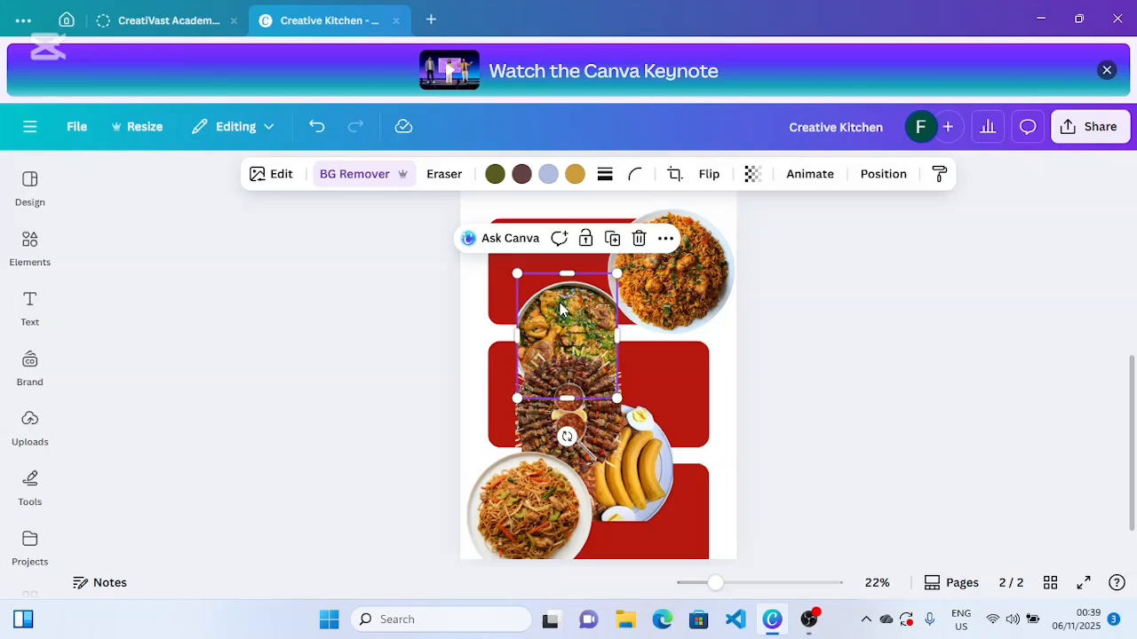
left_click_drag(617, 397, 573, 340)
left_click(603, 397)
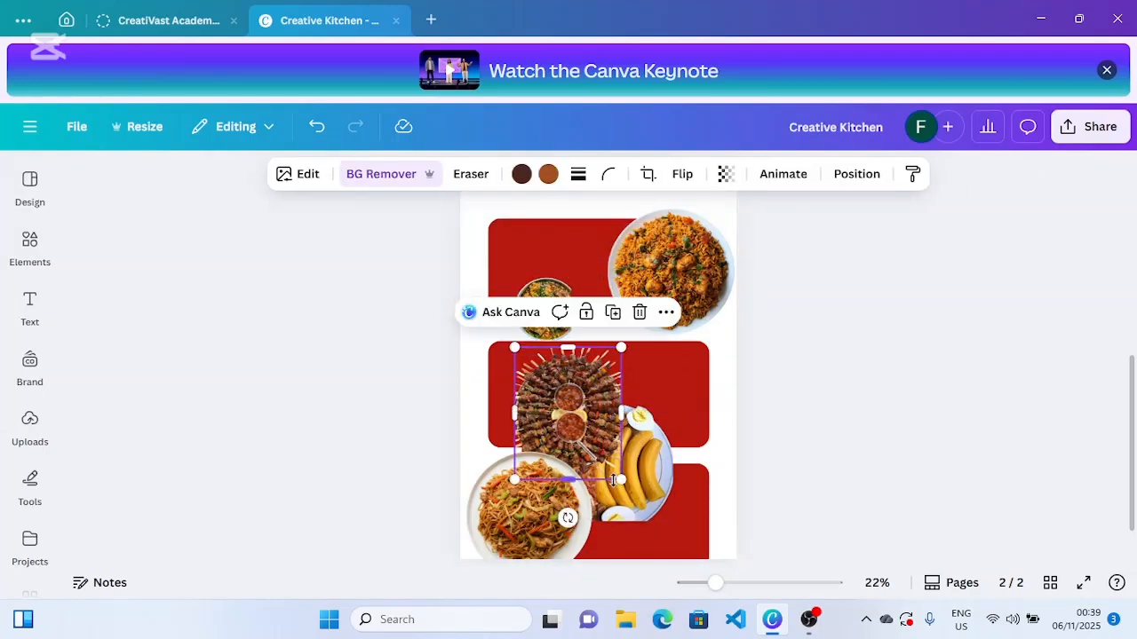
left_click_drag(621, 480, 574, 409)
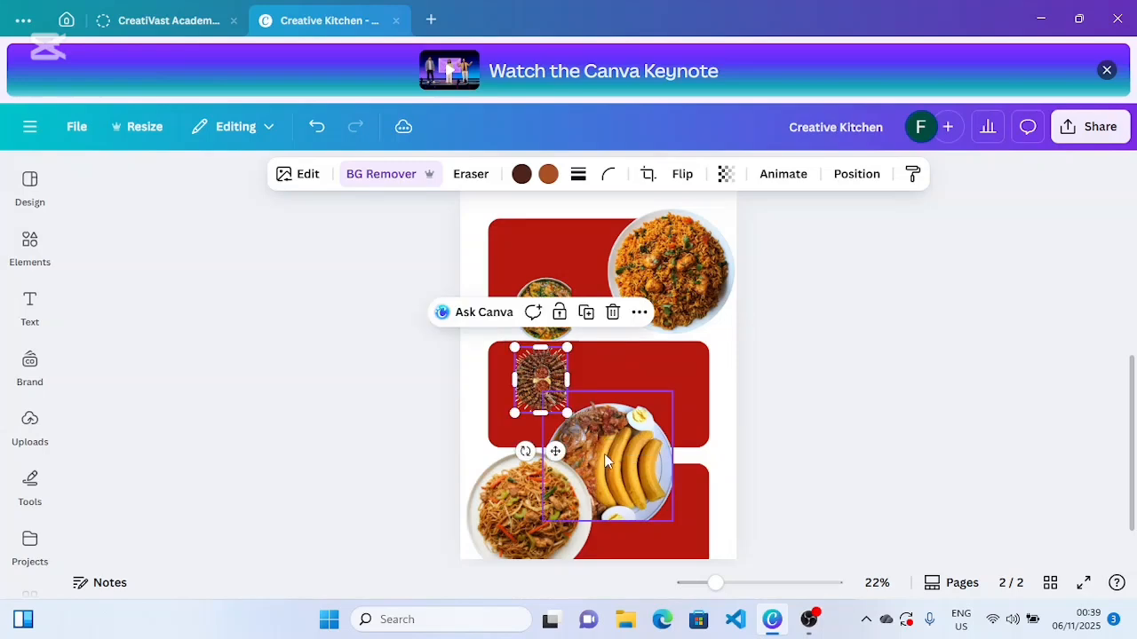
left_click(613, 462)
left_click_drag(672, 520, 641, 434)
- Move the skewers aside, and place the stew bowl tilted over the upper-left corner of the middle red panel
left_click(527, 404)
left_click_drag(526, 404, 599, 404)
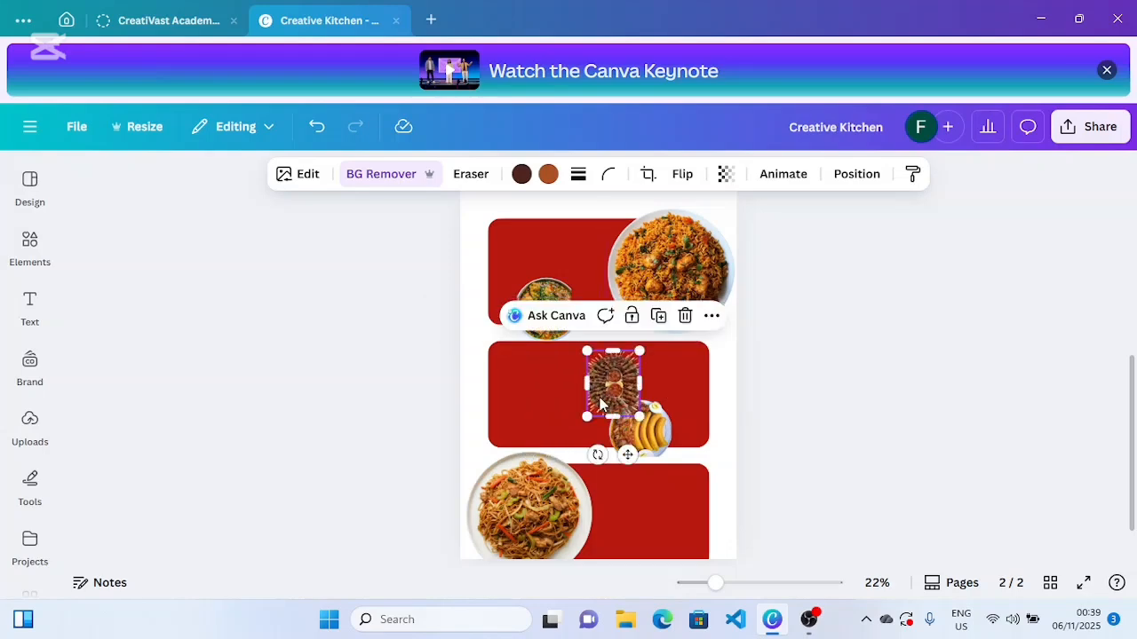
left_click(545, 300)
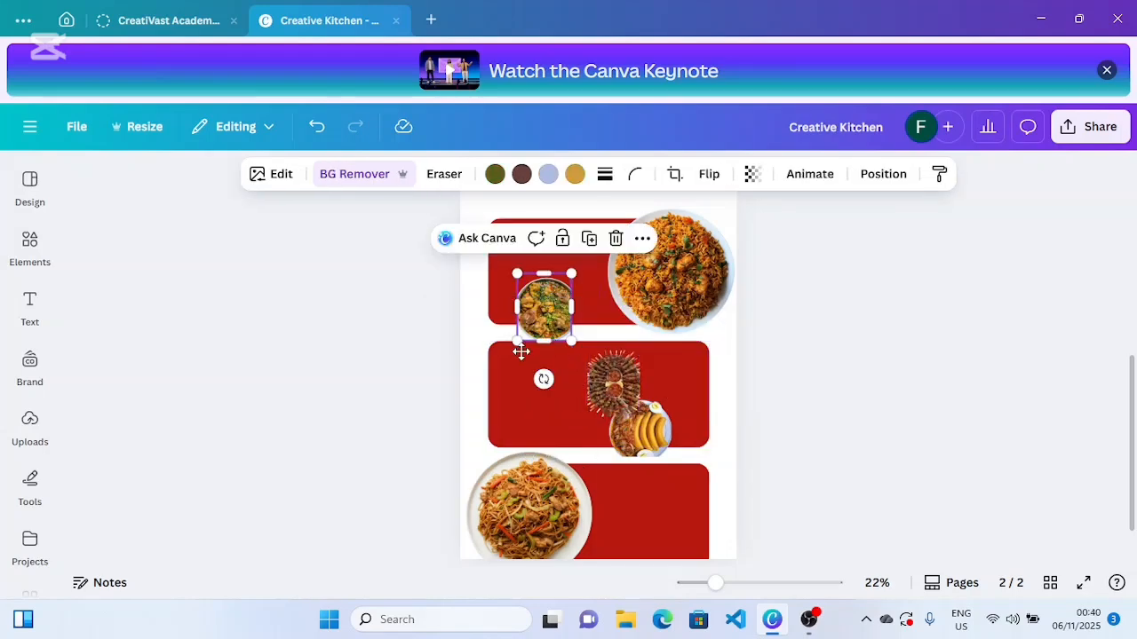
double_click(531, 330)
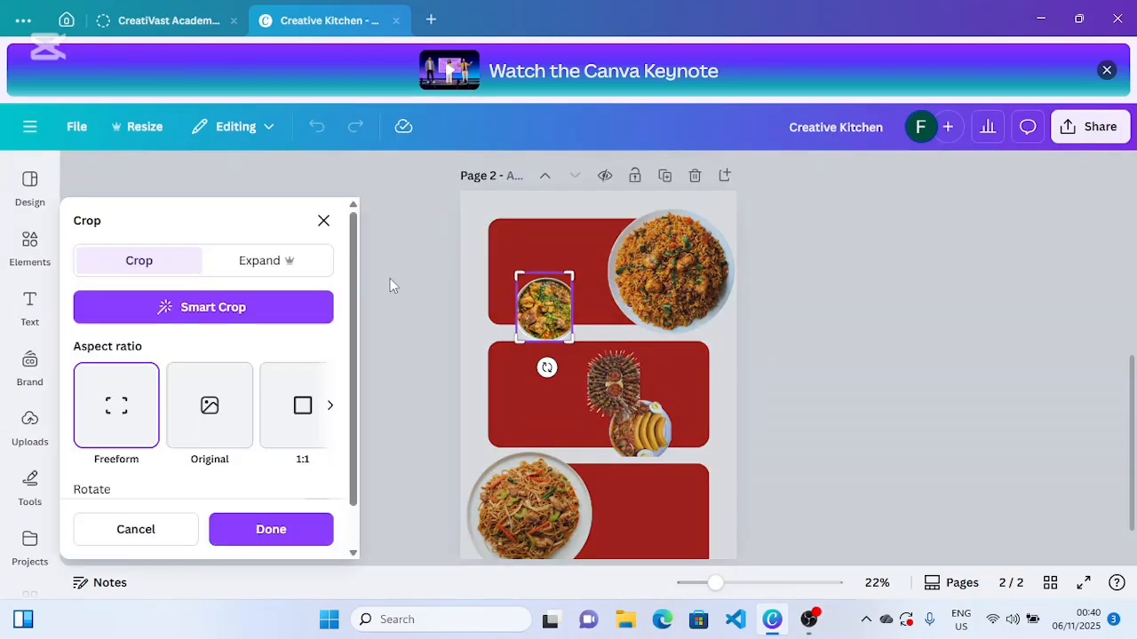
left_click(324, 221)
left_click_drag(554, 299, 521, 355)
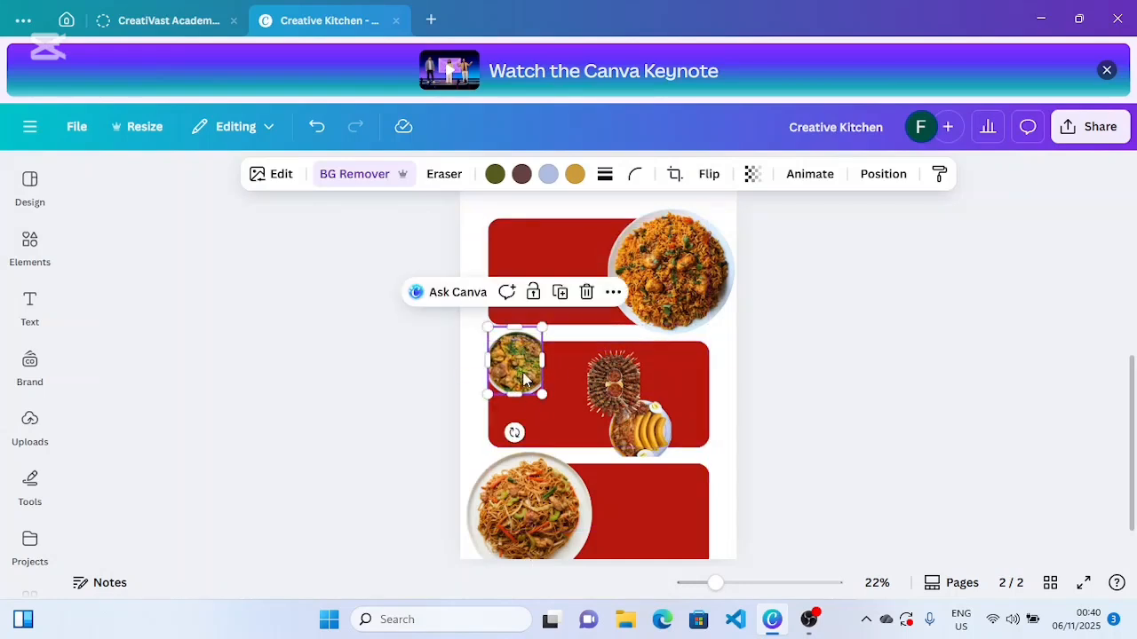
left_click_drag(514, 432, 479, 382)
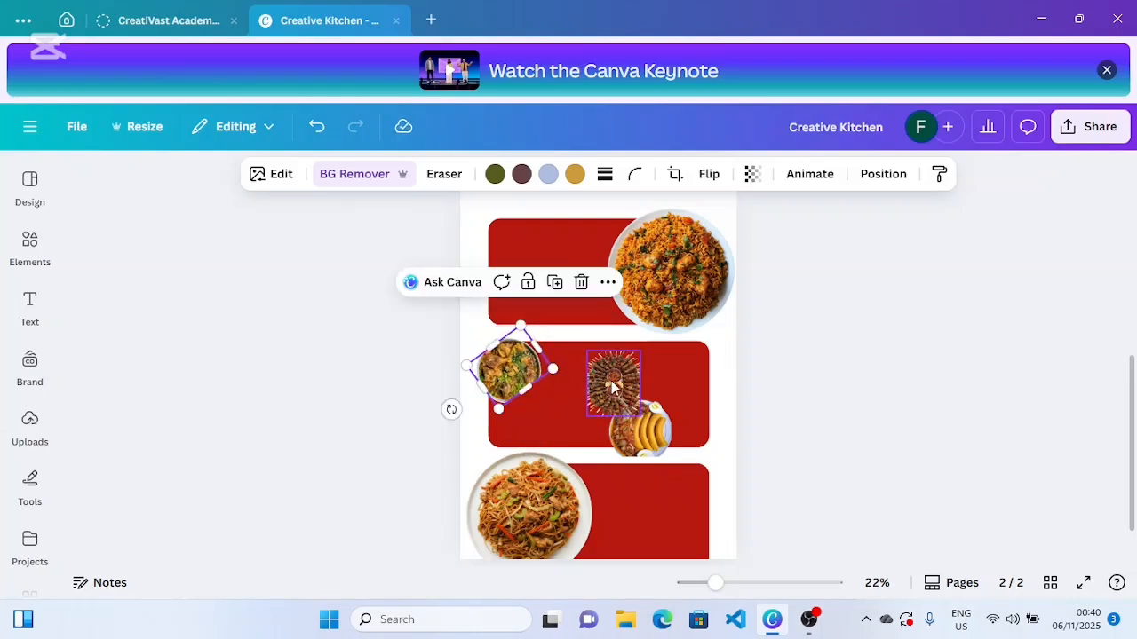
- Place the skewers below the stew bowl, rotated about 90°, and tilt the plantain plate beside them on the middle panel
left_click_drag(612, 382, 513, 418)
left_click_drag(498, 492, 551, 421)
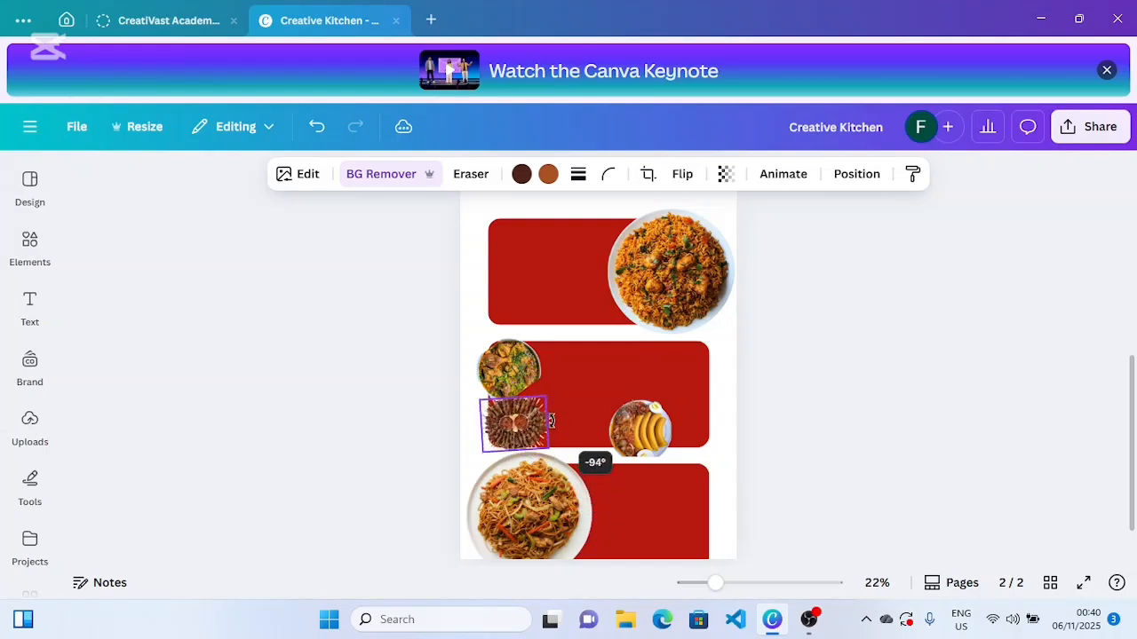
left_click(659, 431)
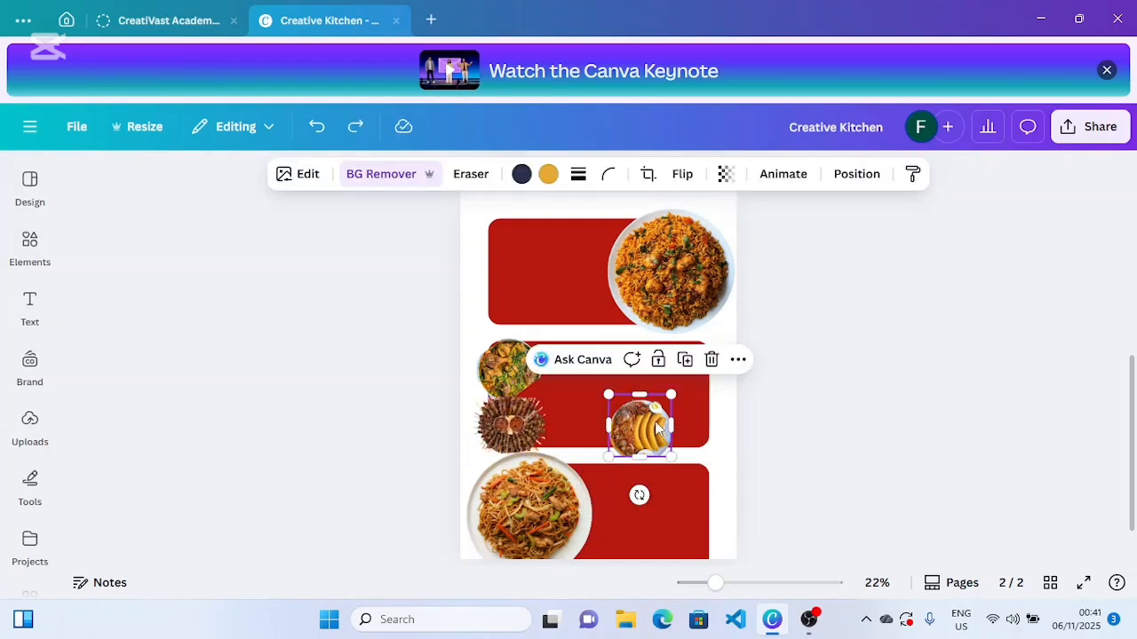
left_click_drag(659, 431, 602, 389)
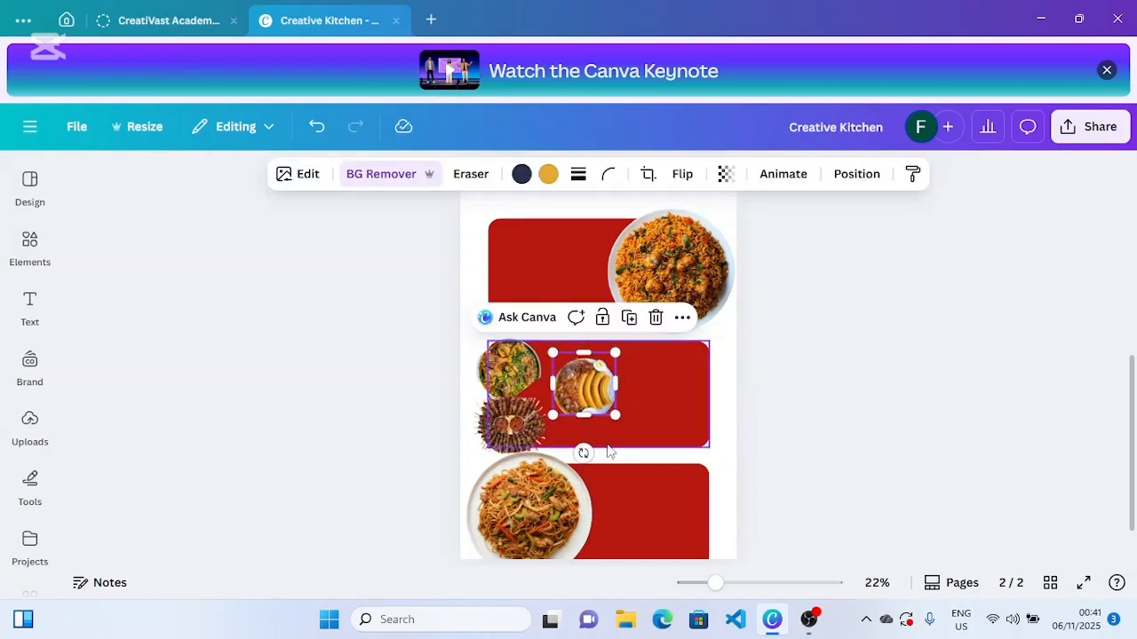
left_click_drag(579, 453, 520, 410)
left_click_drag(602, 384, 577, 386)
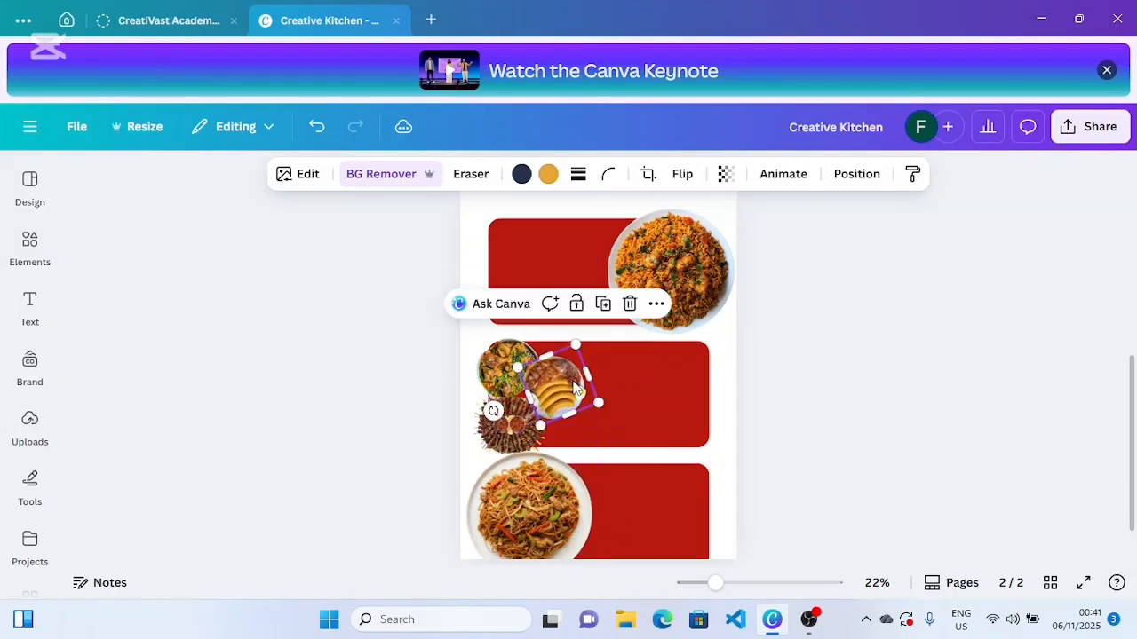
- Send the plantain plate one layer backward and bring the stew bowl one layer forward
left_click(856, 179)
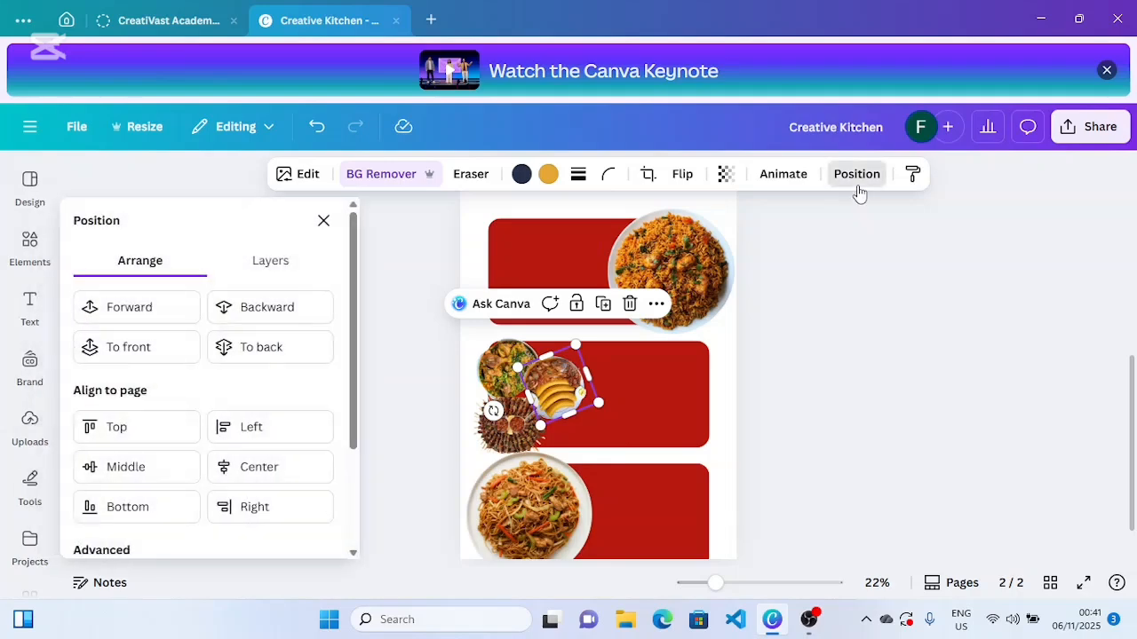
left_click(277, 308)
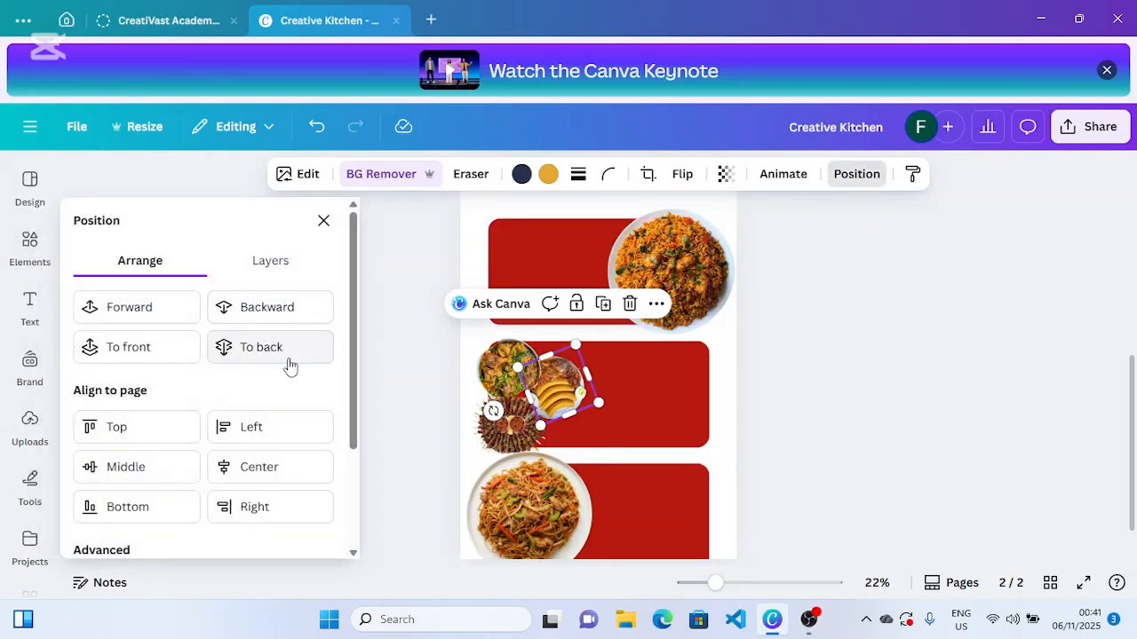
left_click(512, 374)
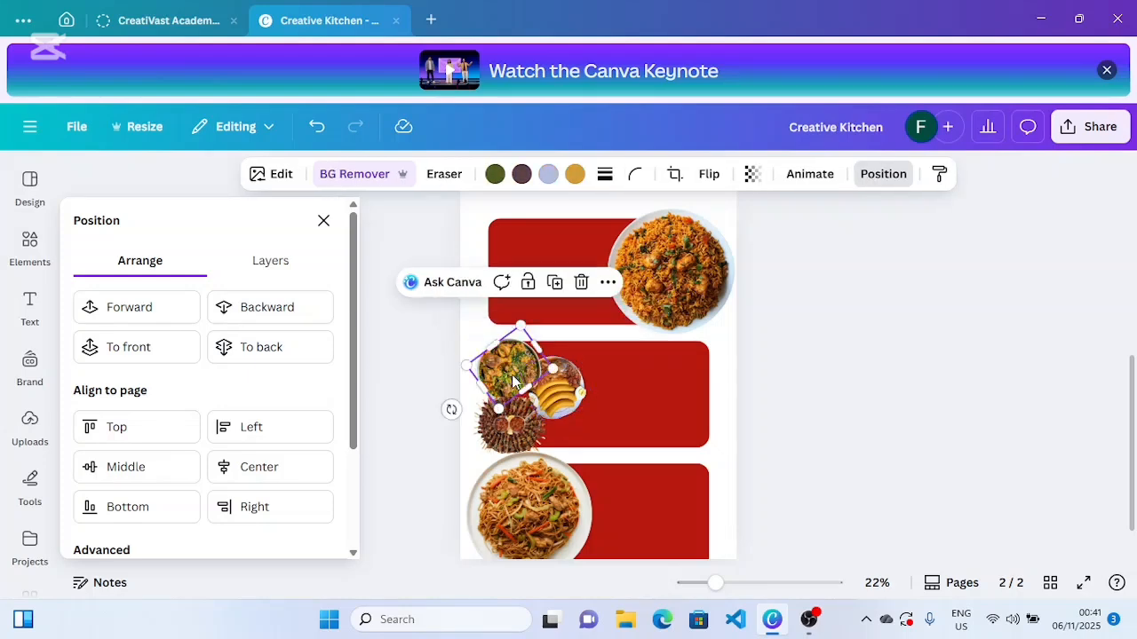
left_click(158, 309)
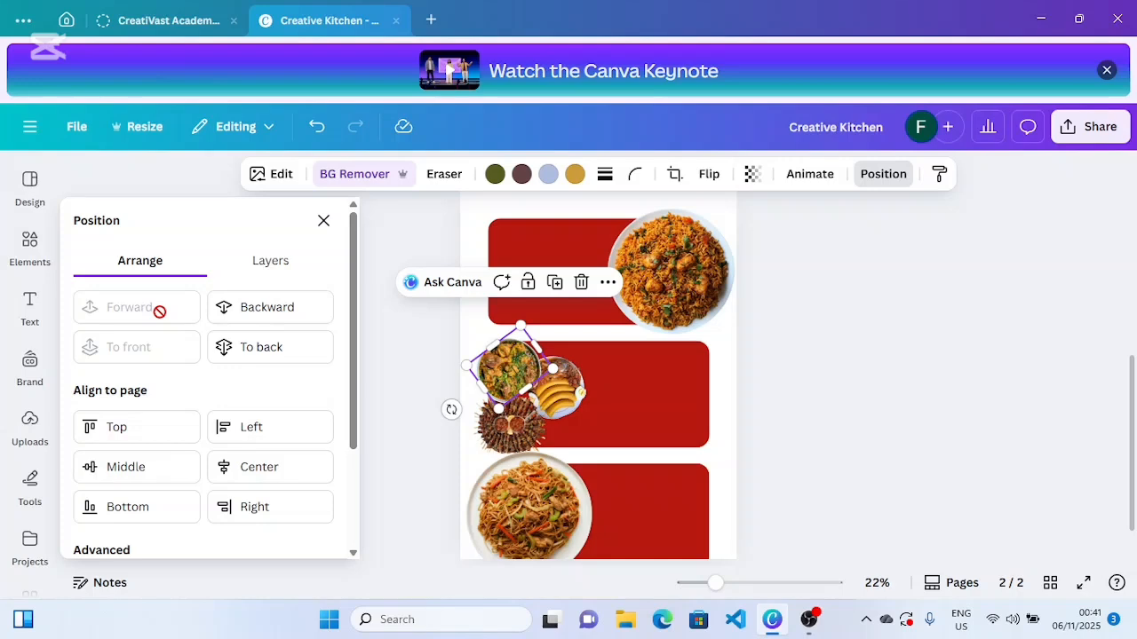
- Bring the skewers one layer forward, followed by the plantain plate
left_click(511, 416)
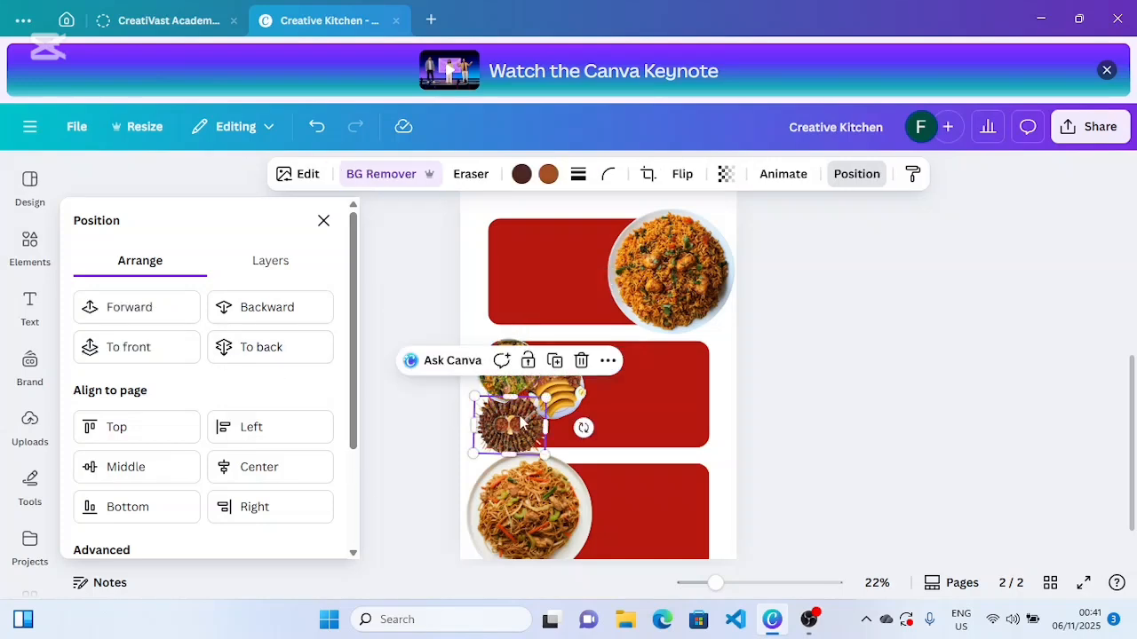
left_click(151, 304)
left_click(564, 404)
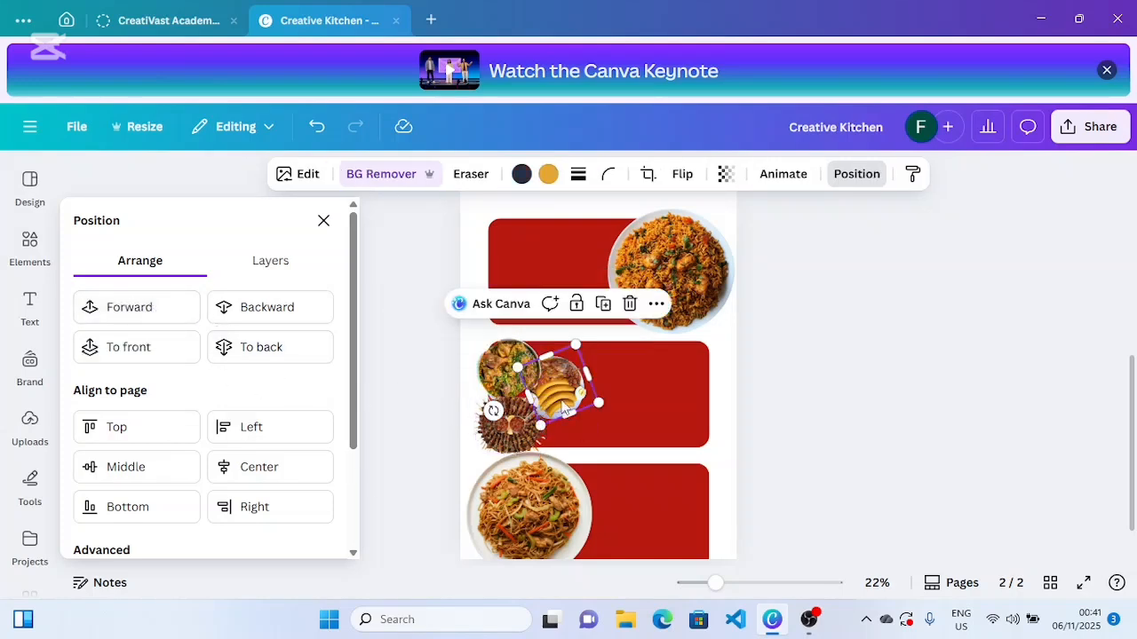
left_click(178, 311)
left_click(759, 417)
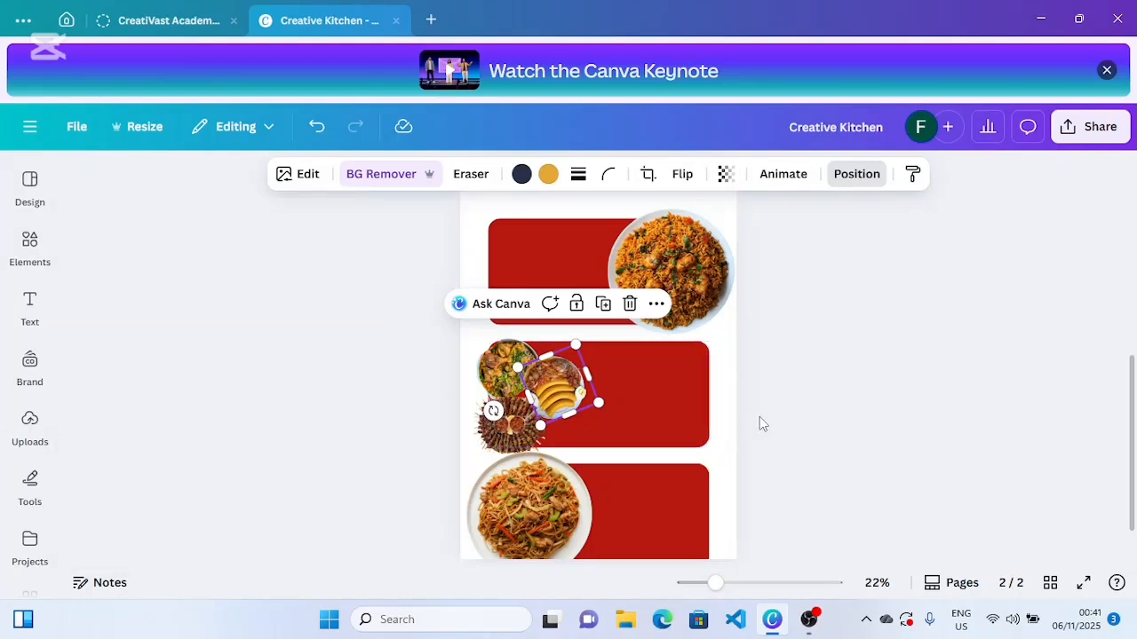
- Tuck the plantain plate closer to the stew and skewers, rotate it slightly and enlarge it a little
left_click(556, 388)
left_click_drag(555, 388, 553, 395)
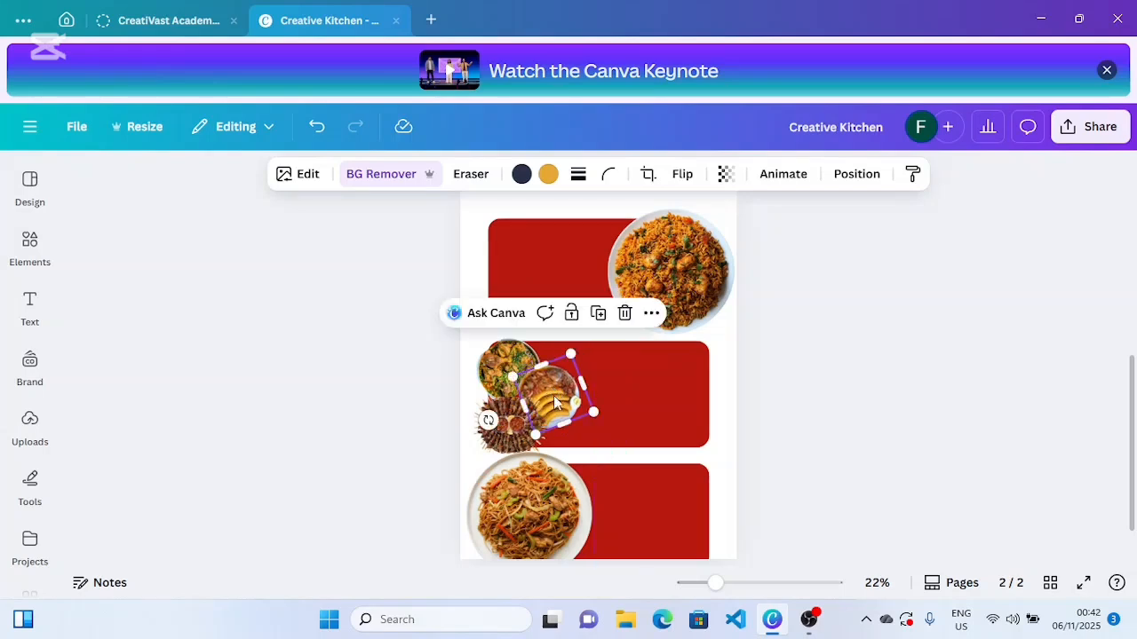
left_click_drag(489, 421, 491, 423)
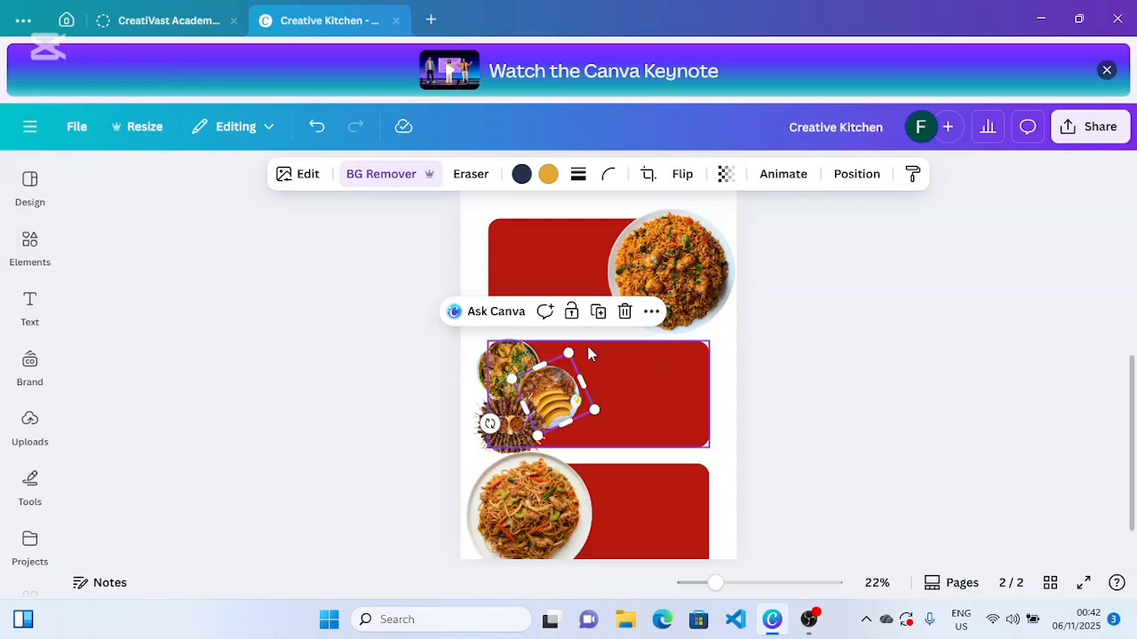
left_click_drag(585, 343, 584, 345)
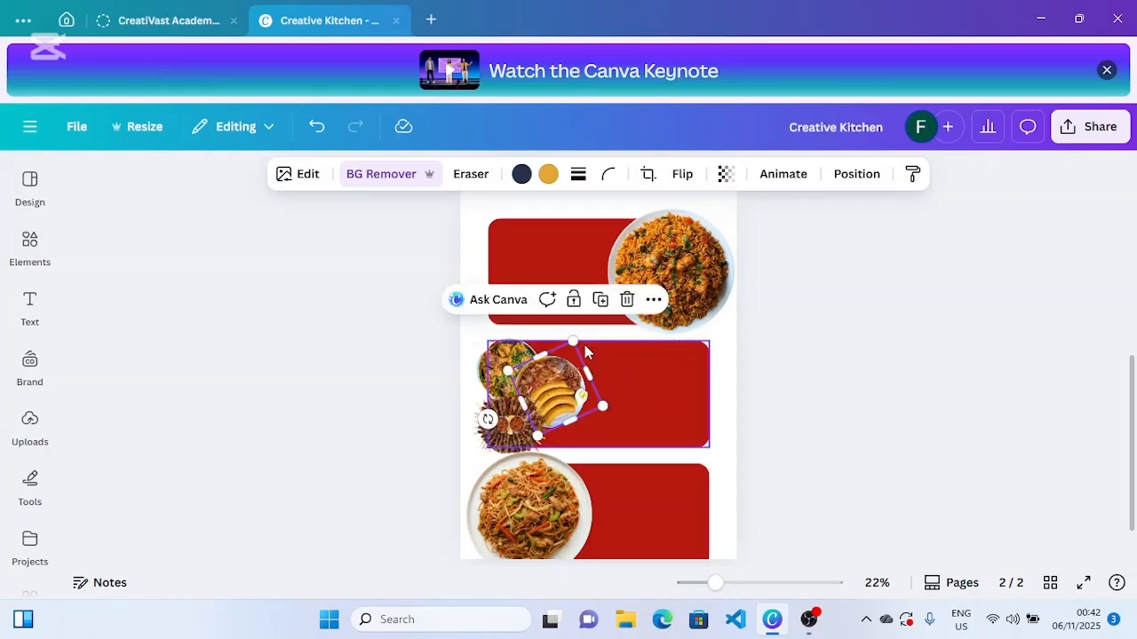
left_click_drag(561, 384, 559, 382)
- Shift the plantain plate slightly right, and raise and enlarge the skewers so they overlap both neighbouring dishes
left_click(506, 364)
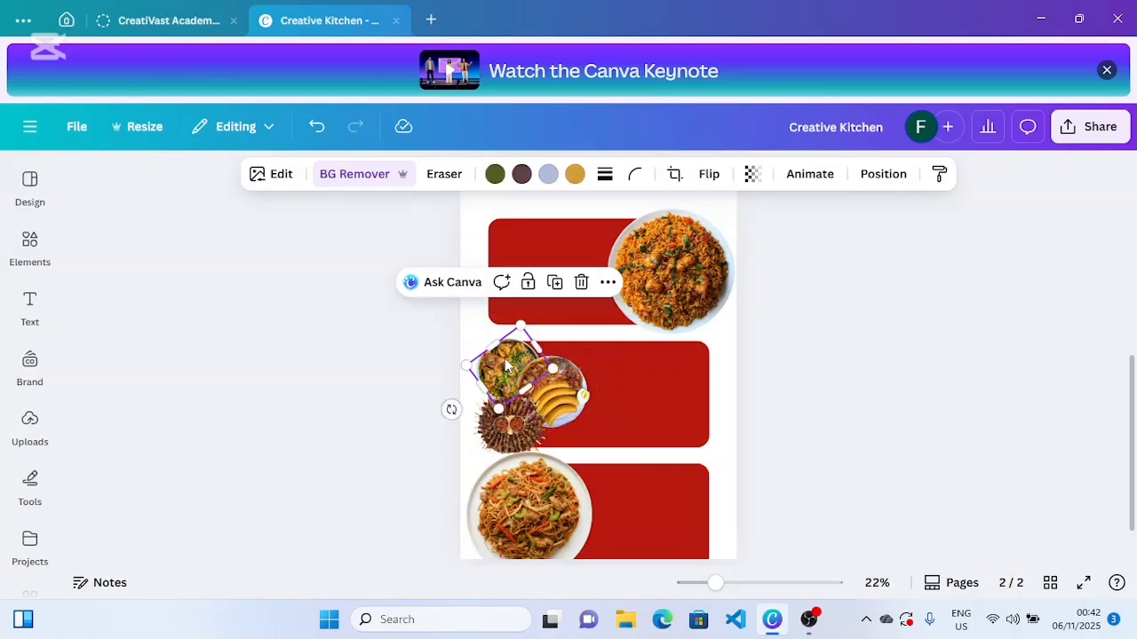
mouse_move(465, 365)
left_mouse_down()
mouse_move(447, 367)
mouse_move(466, 374)
left_mouse_up()
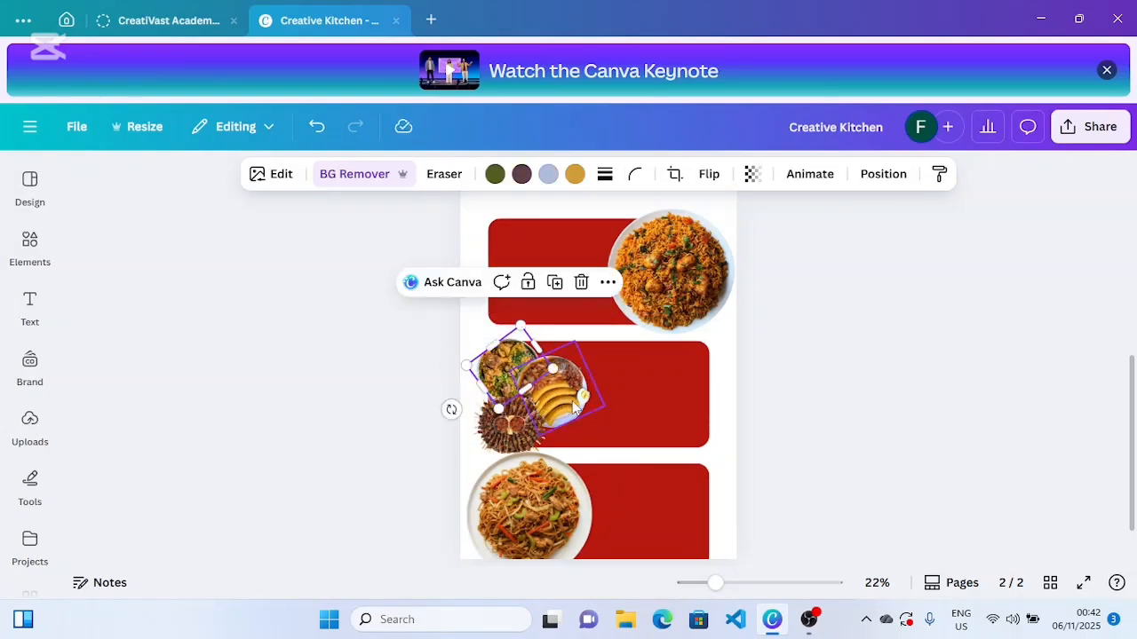
left_click(574, 405)
left_click_drag(574, 405, 538, 444)
left_click_drag(544, 389, 552, 386)
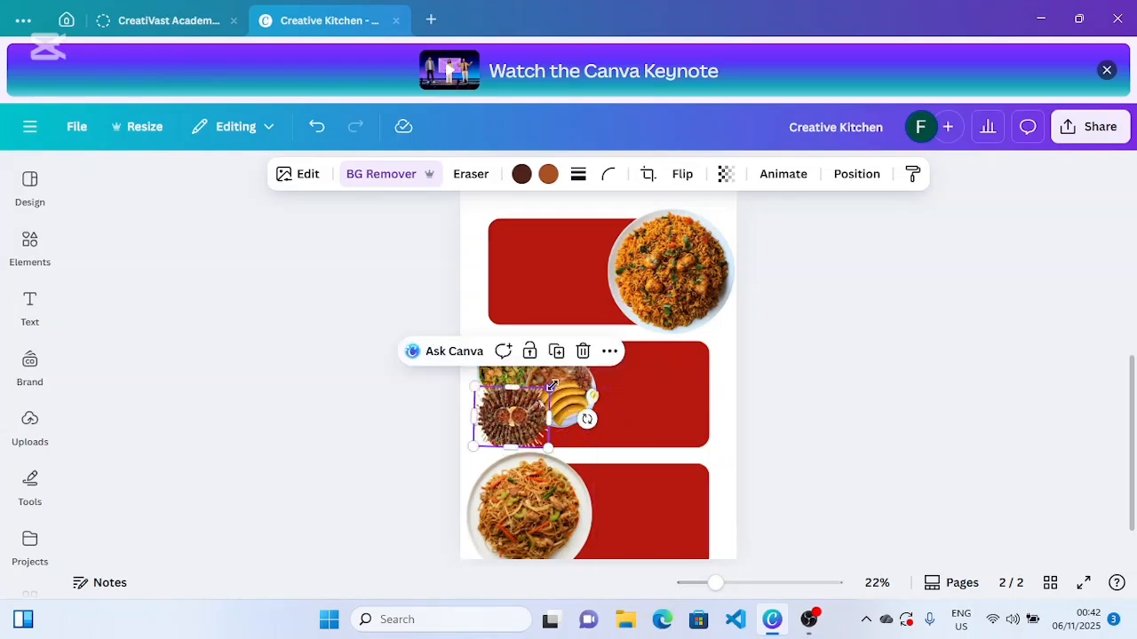
left_click_drag(548, 448, 552, 451)
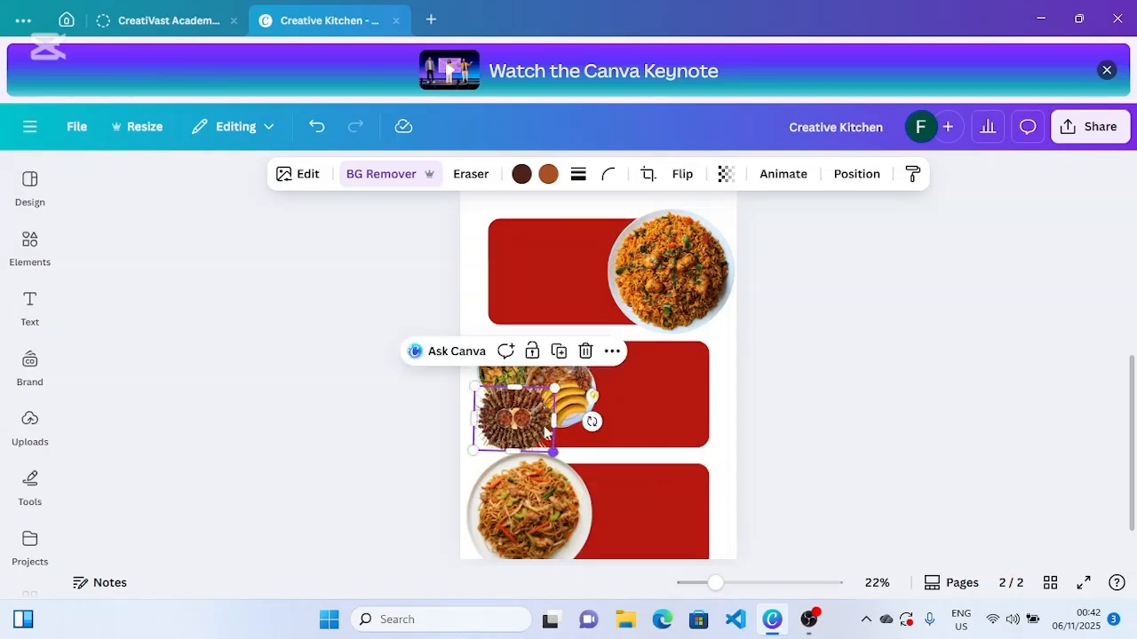
- Enlarge the stew bowl slightly and shift it up over the middle panel's upper-left corner
left_click(520, 384)
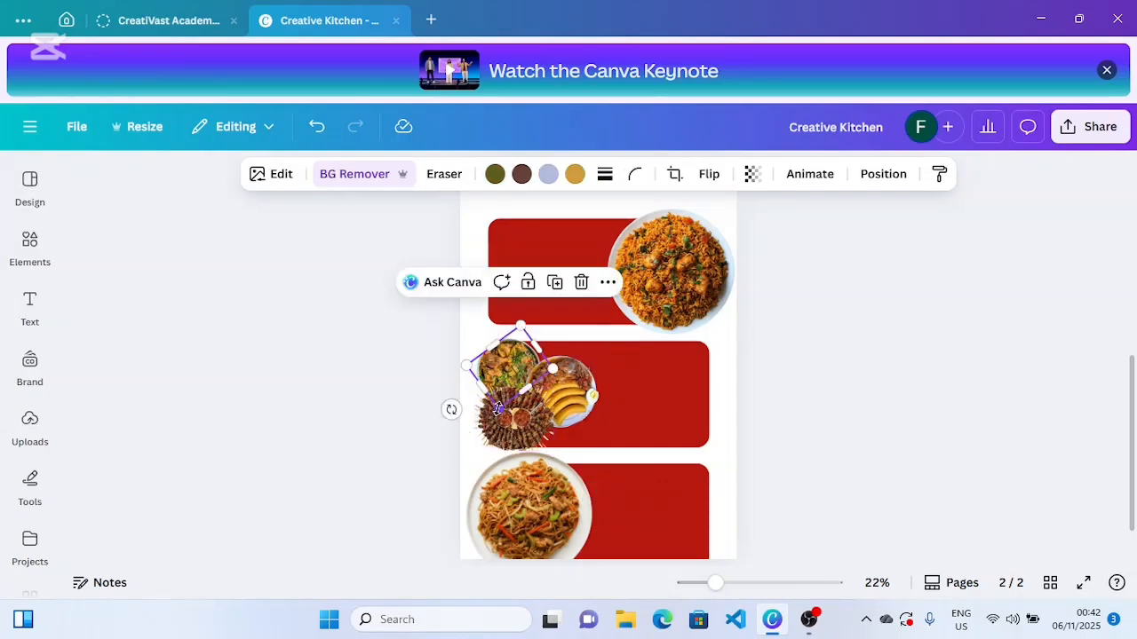
left_click_drag(498, 409, 494, 417)
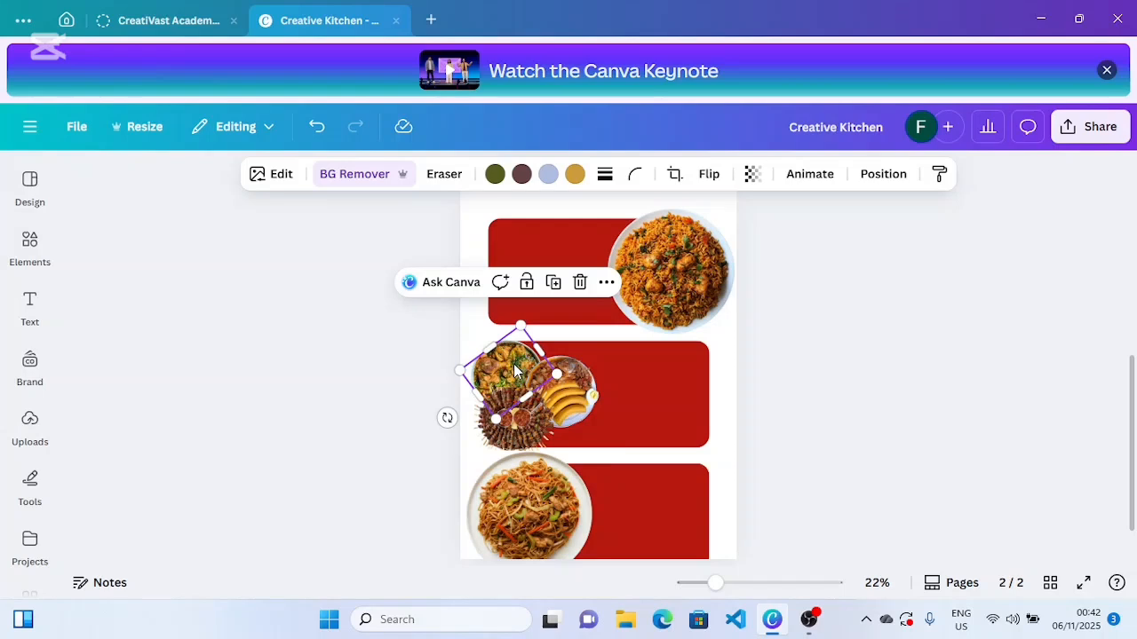
left_click_drag(514, 363, 512, 356)
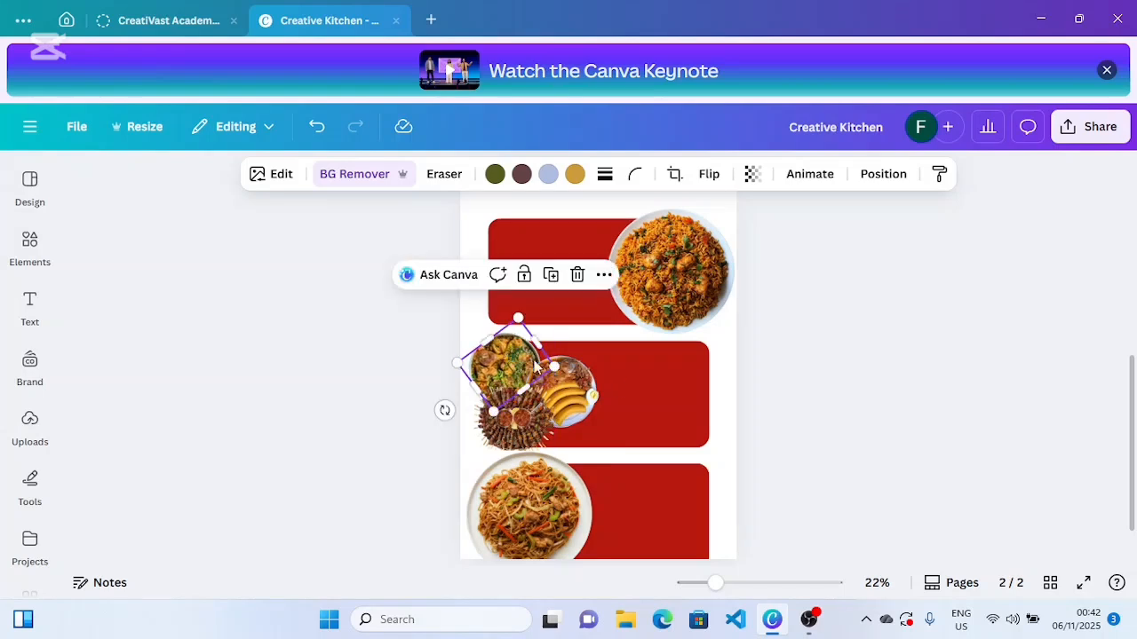
left_click(822, 425)
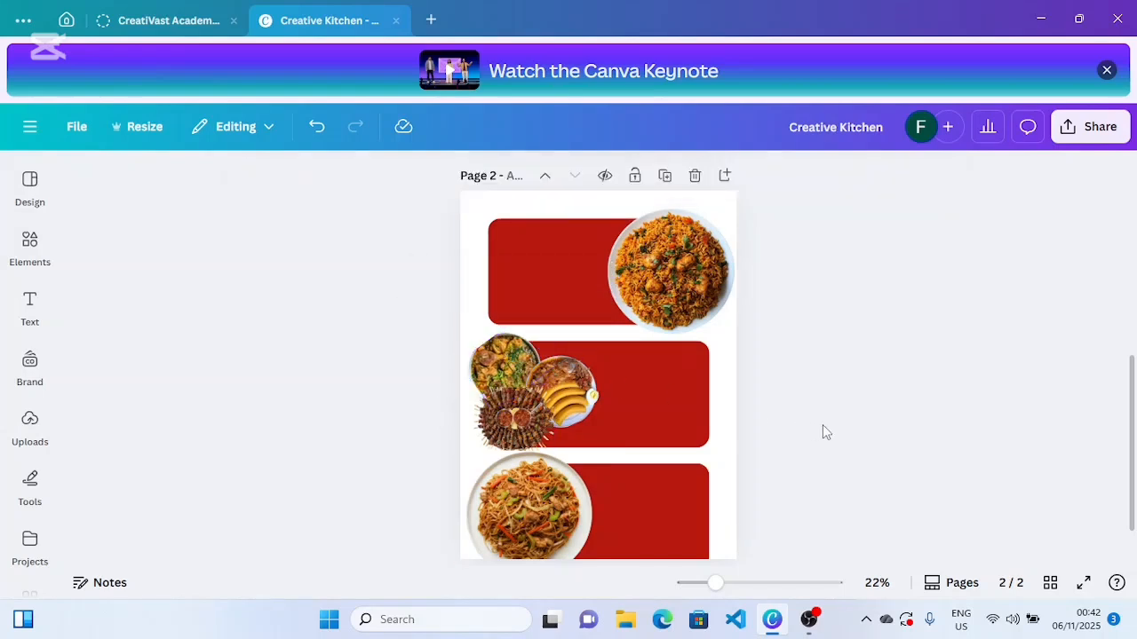
- Rotate the stew bowl, settle it within the middle panel's upper-left corner, and shrink the noodle plate slightly
left_click(502, 366)
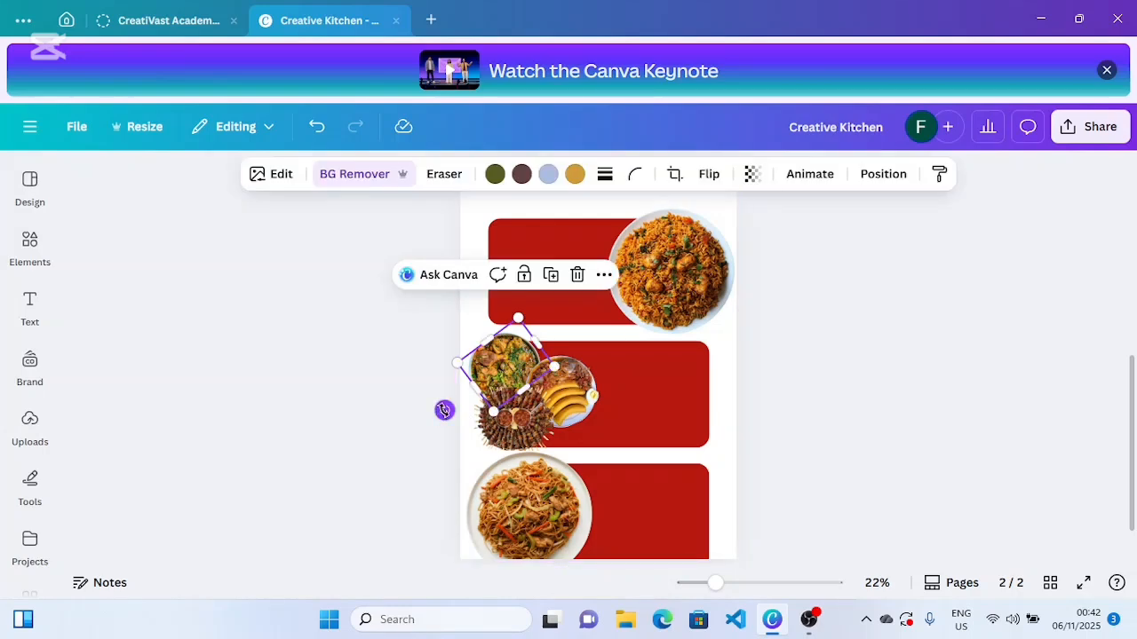
left_click_drag(444, 410, 440, 373)
left_click(748, 365)
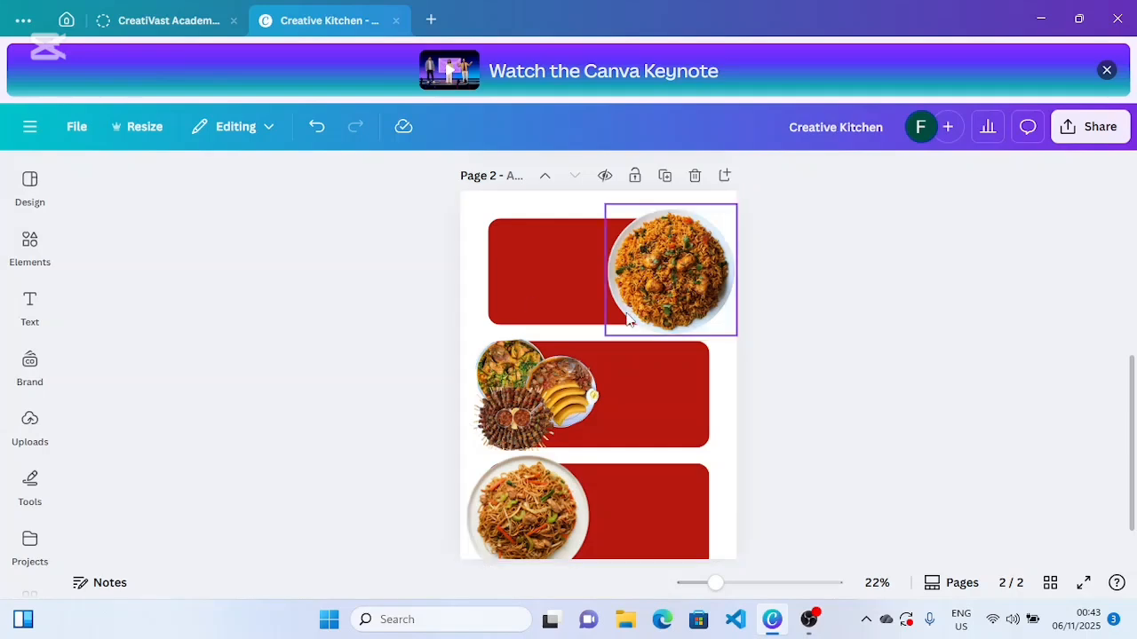
- Search the elements library for "food logo" in place of the previous shape search
left_click(27, 256)
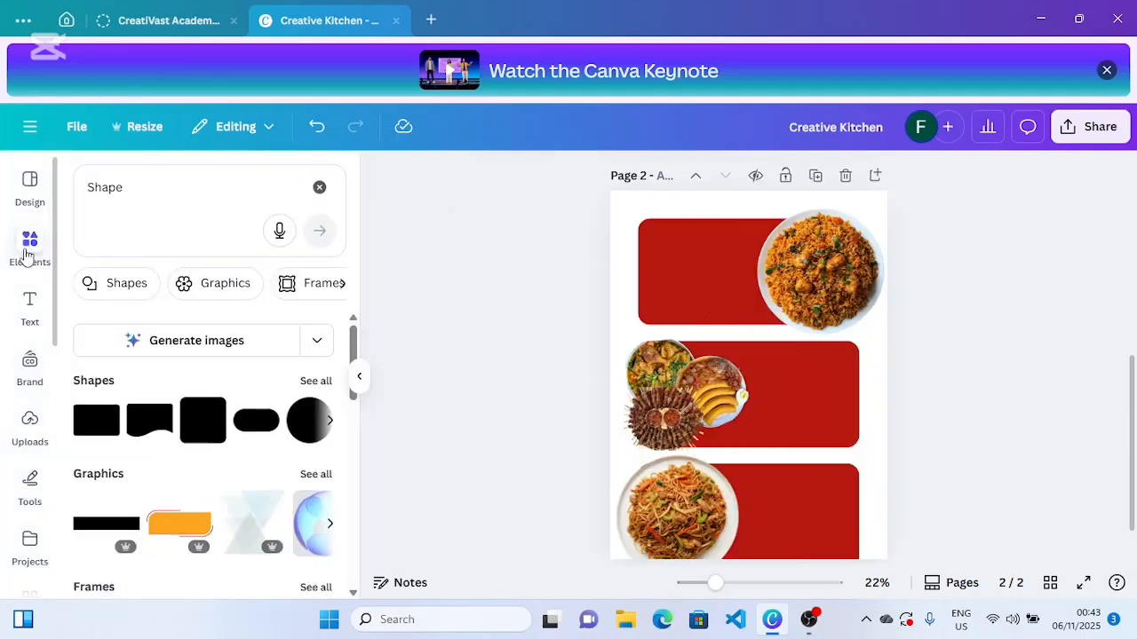
left_click(127, 190)
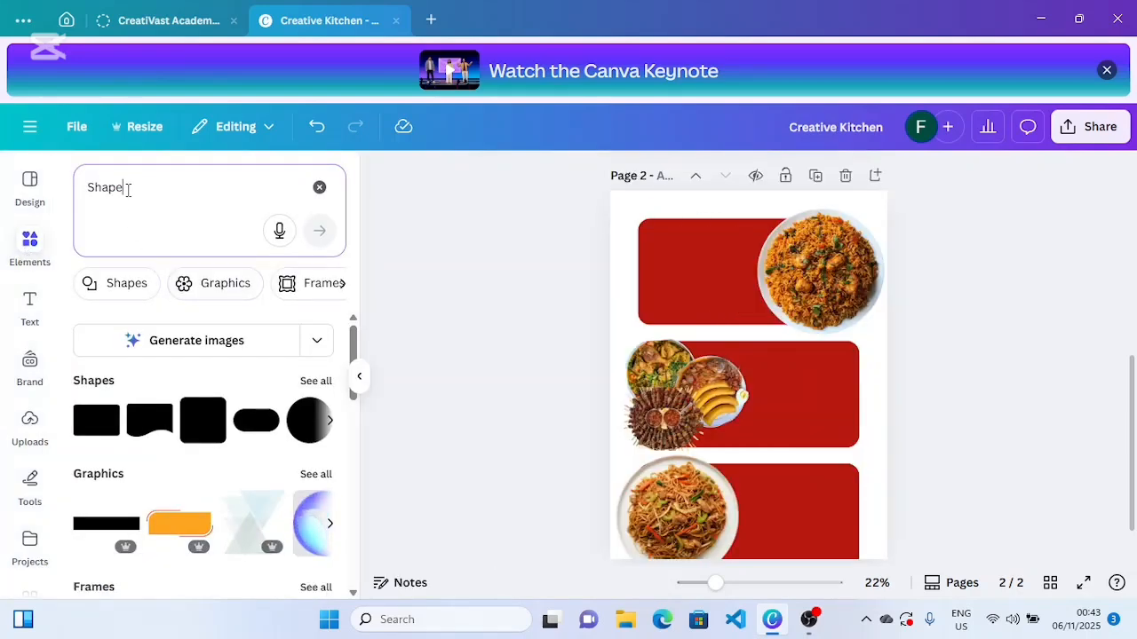
left_click(320, 189)
left_click(166, 203)
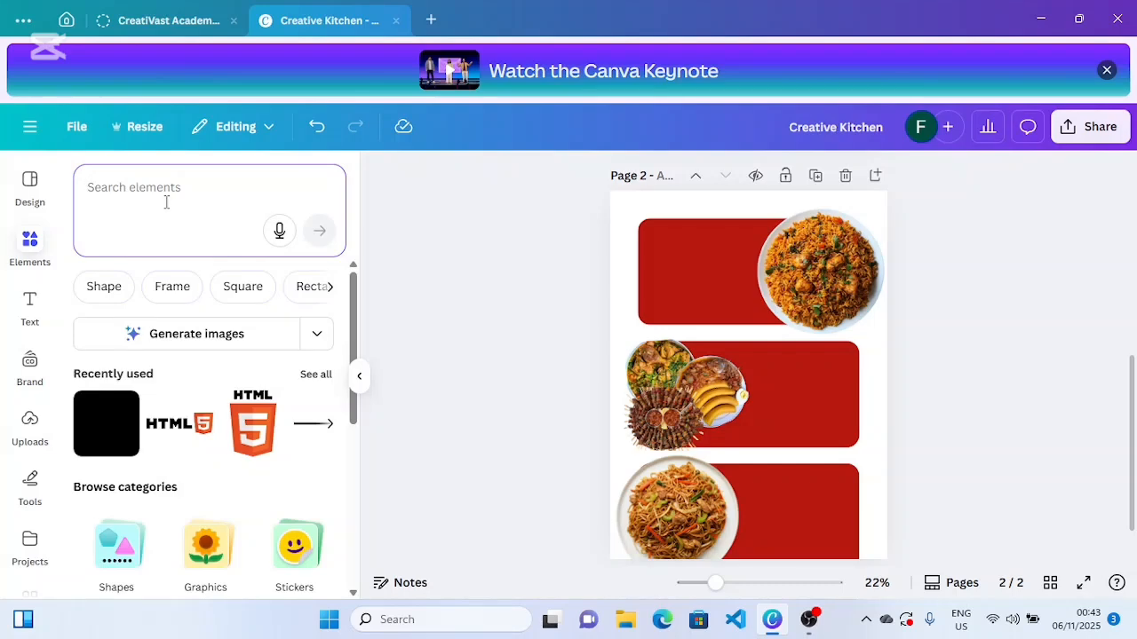
type("food logo")
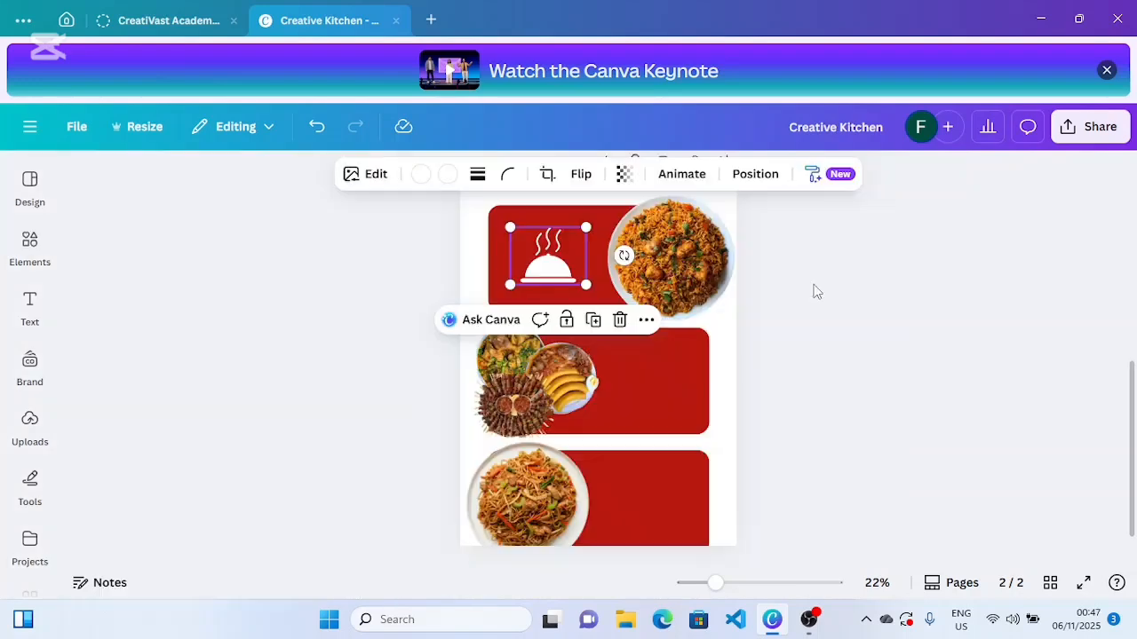
- Nudge the white steaming-dish logo slightly up and right within the top red panel, beside the rice plate
left_click(808, 310)
left_click(552, 261)
left_click_drag(553, 261, 555, 252)
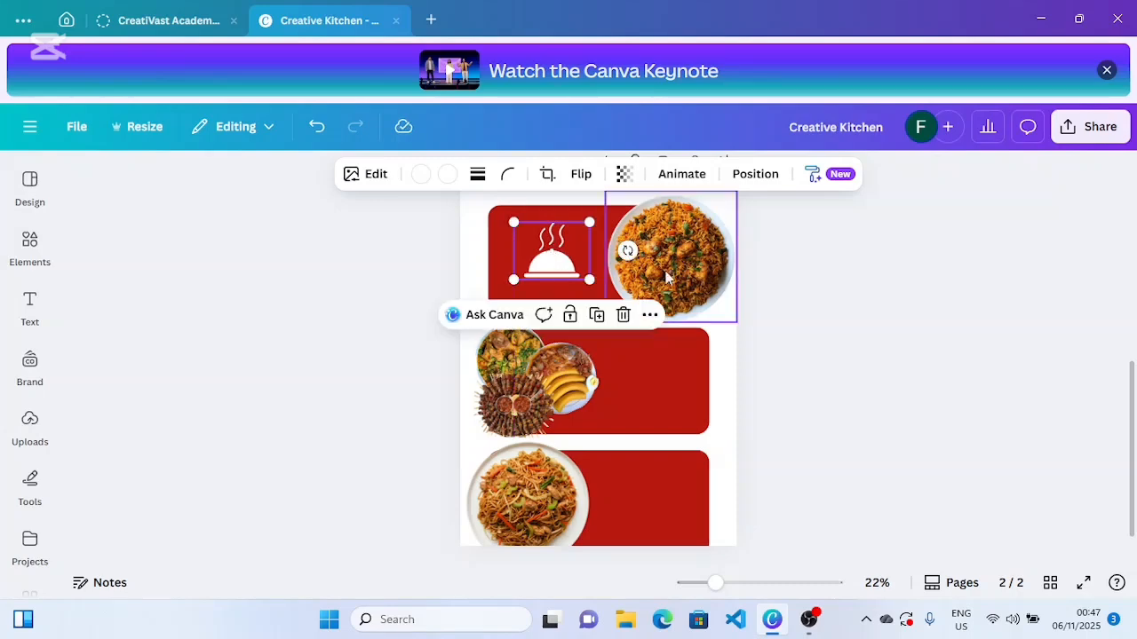
left_click(809, 308)
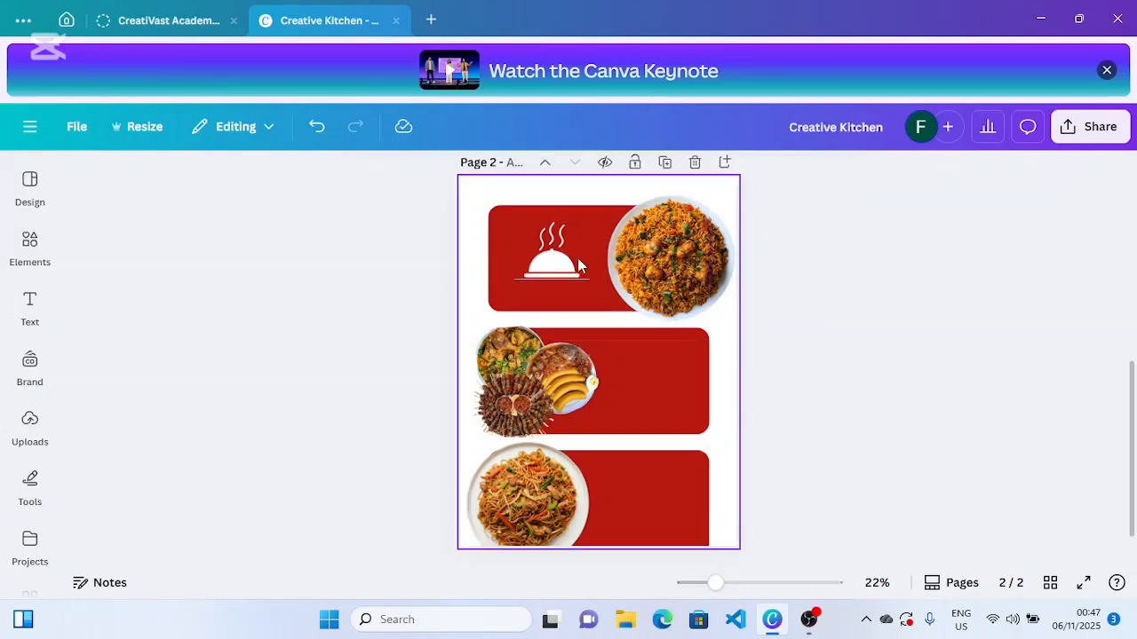
- Add a text box reading "Foodie Aroma" to page 2
left_click(32, 302)
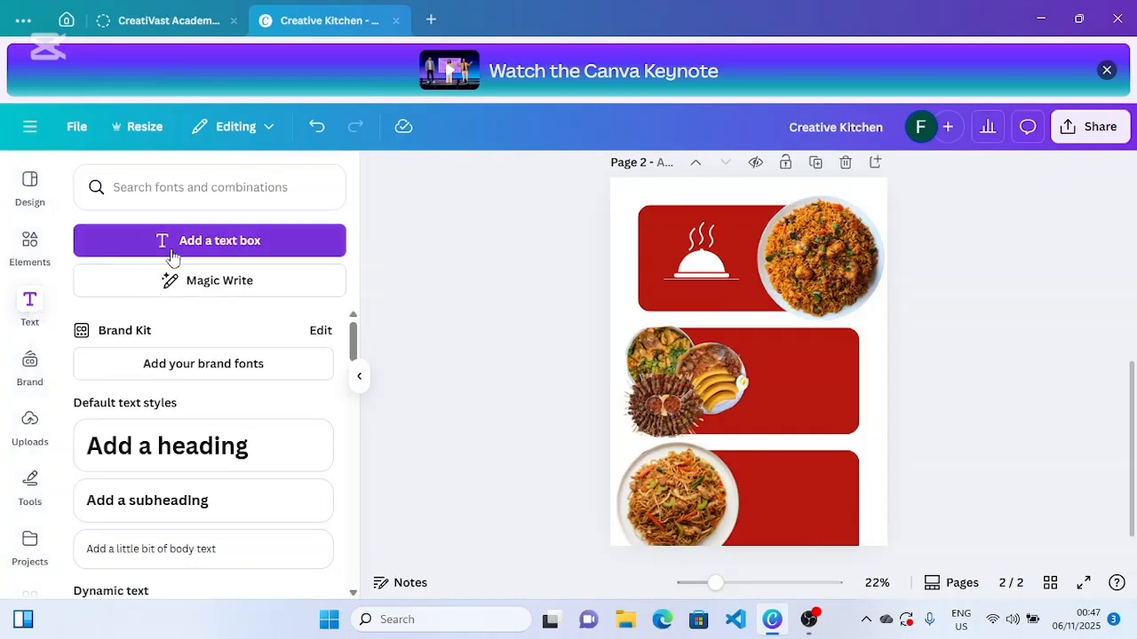
left_click(176, 257)
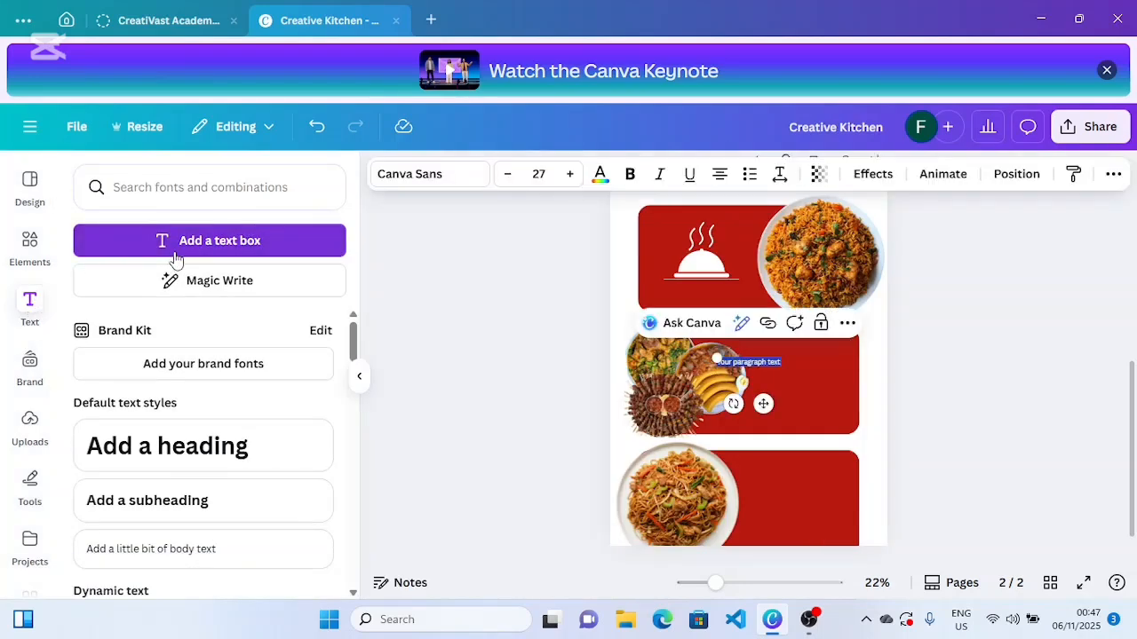
key("BackSpace")
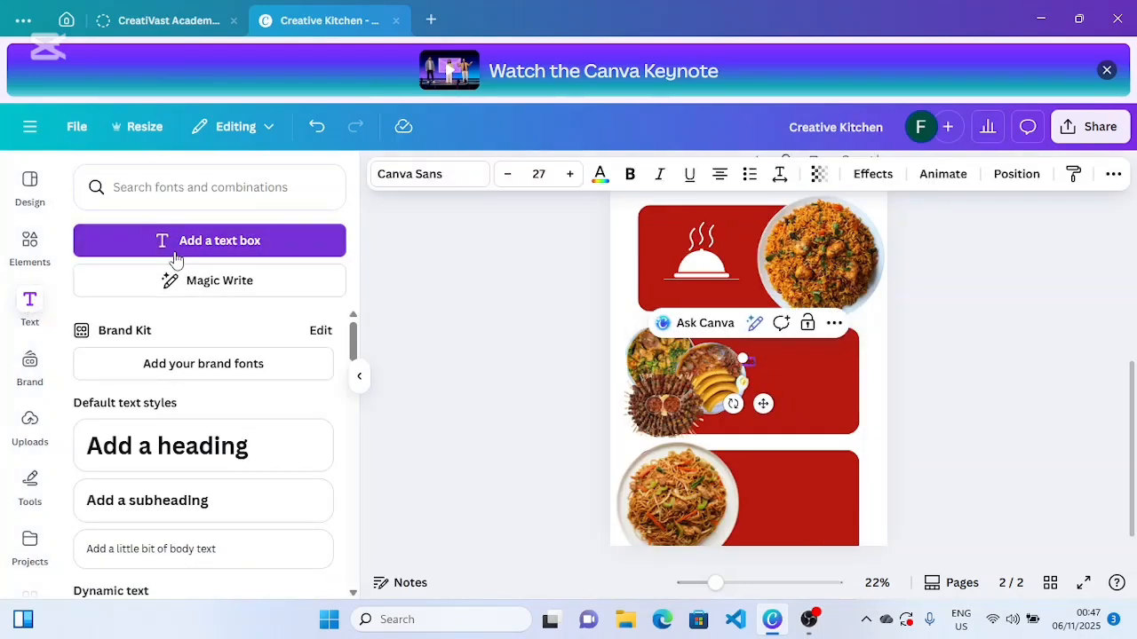
type("Food")
key("Escape")
left_click(921, 386)
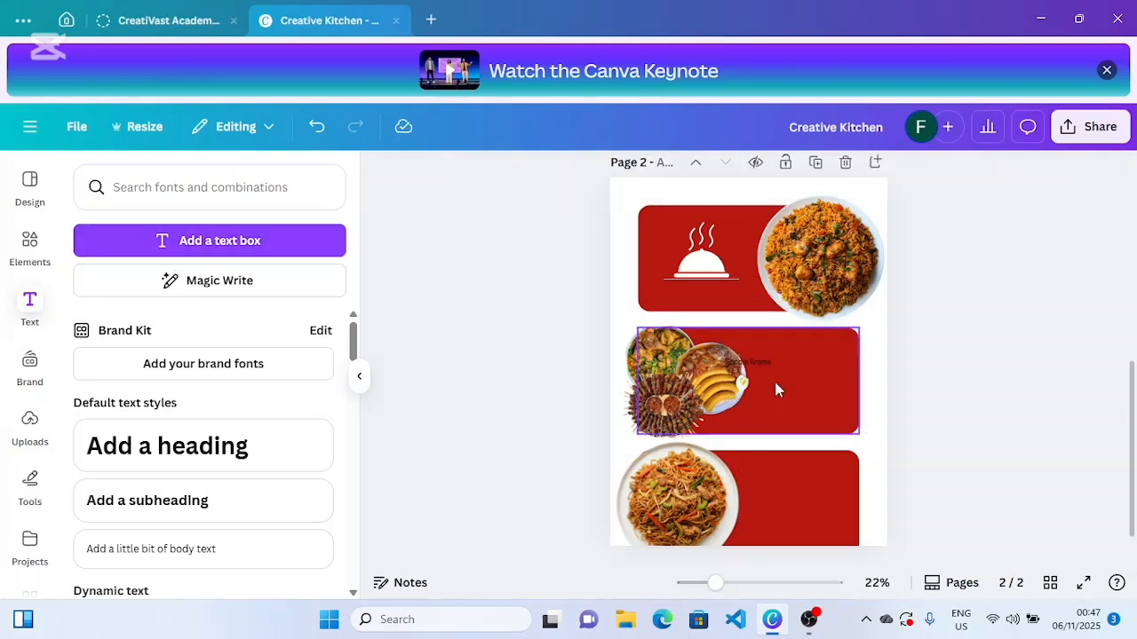
- Move the "Foodie Aroma" text beneath the logo on the top panel and colour it white
left_click_drag(759, 368, 710, 296)
left_click(600, 184)
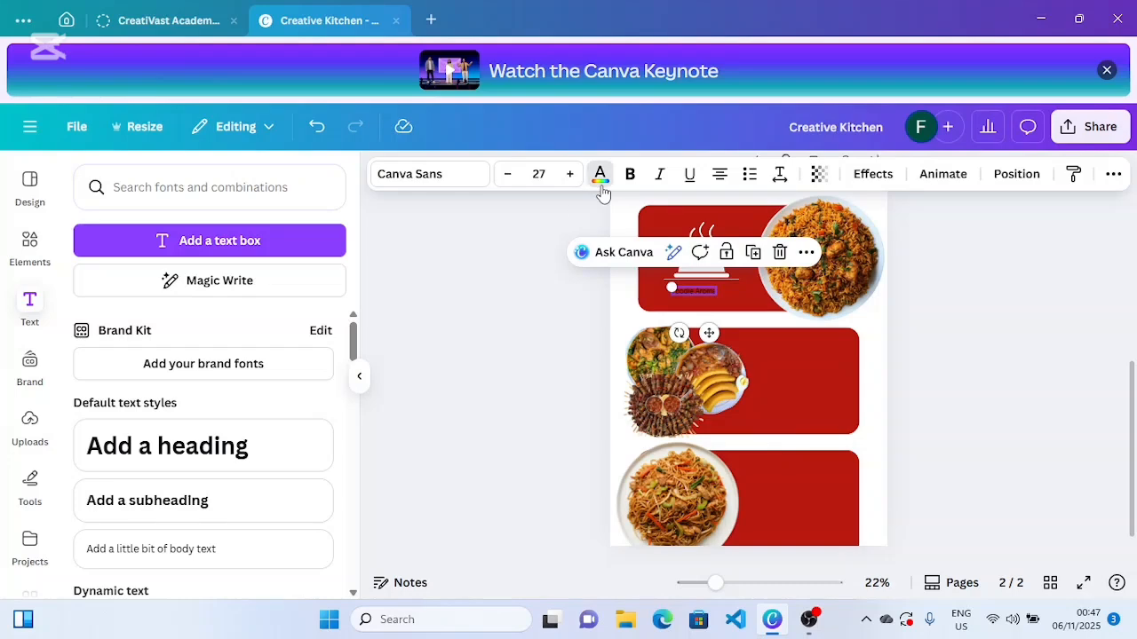
left_click(317, 296)
left_click(467, 337)
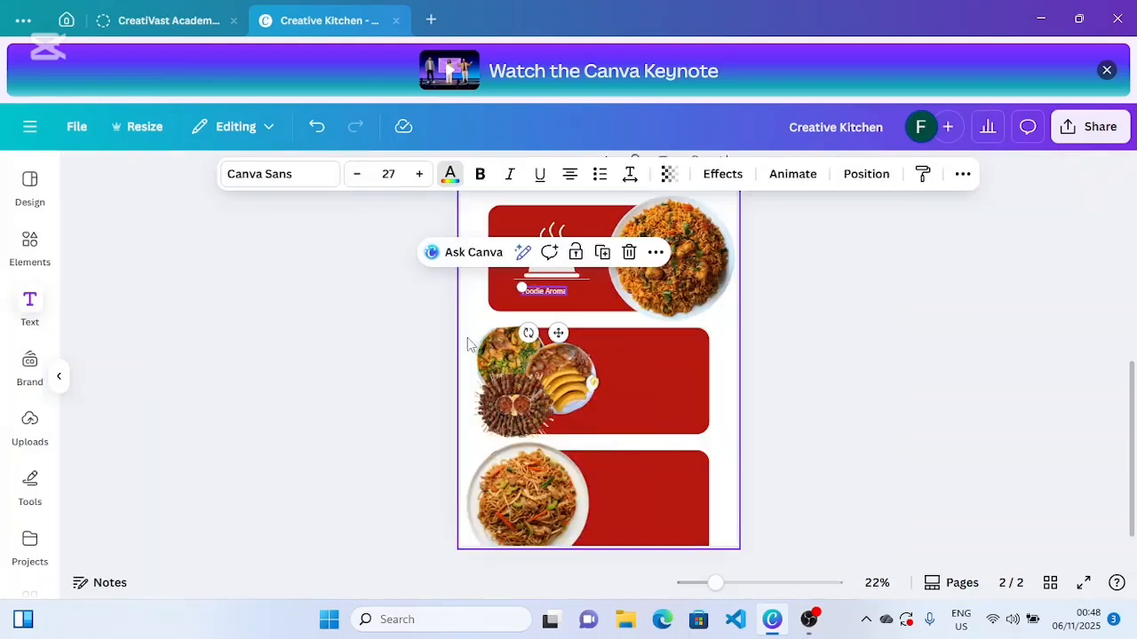
left_click(531, 349)
- Style the "Foodie Aroma" text in Aprila at size 37.7, centred directly beneath the dish logo
double_click(695, 293)
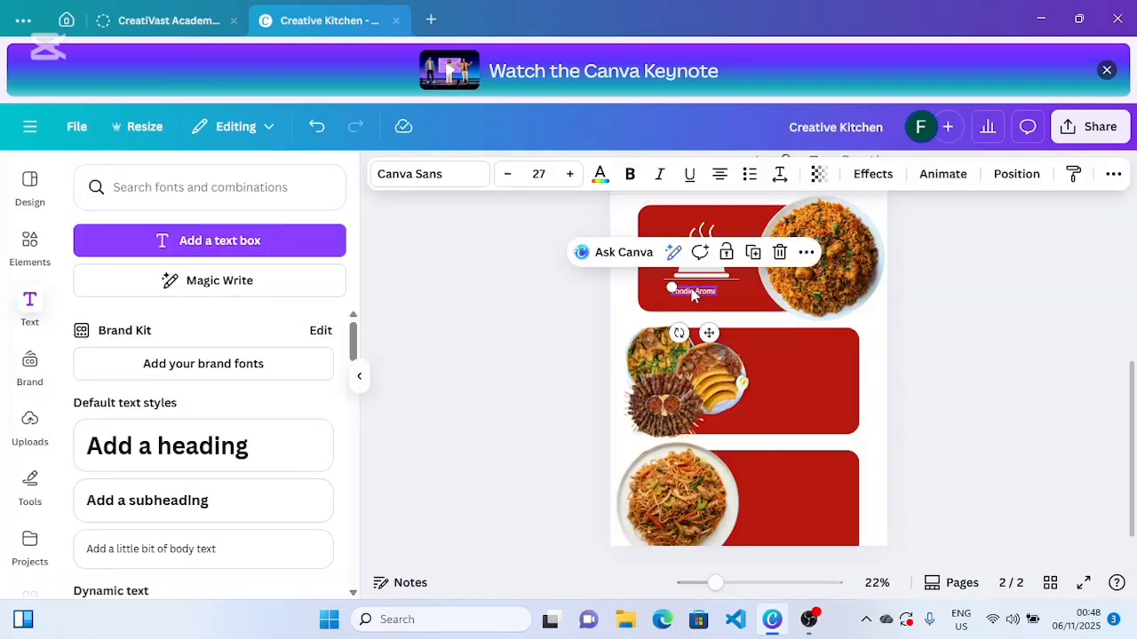
left_click_drag(672, 287, 654, 284)
left_click(459, 175)
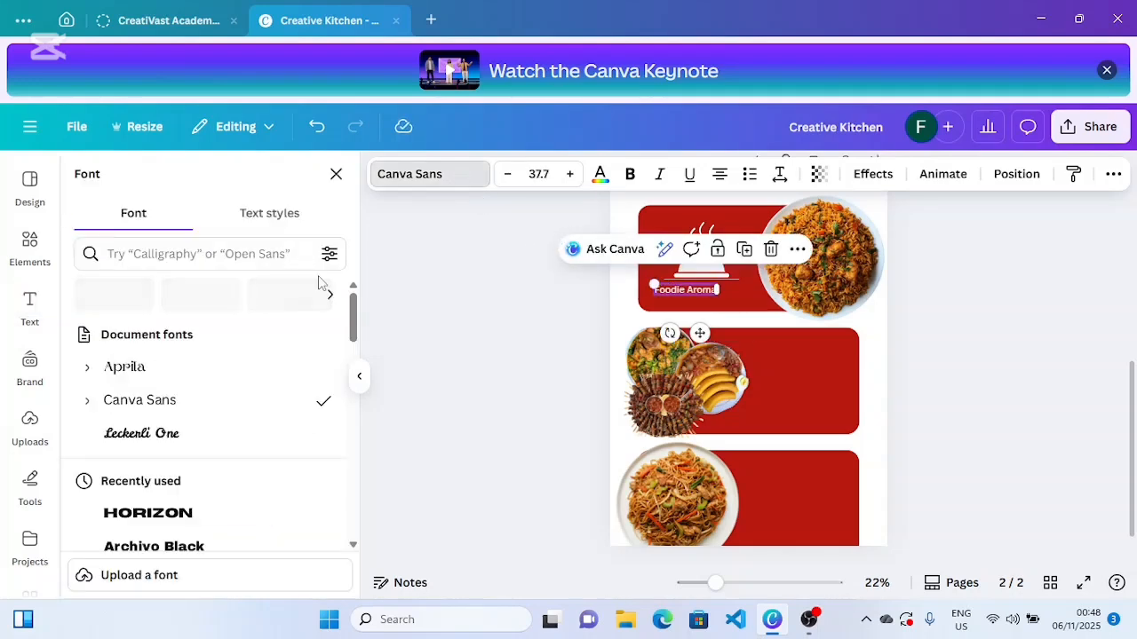
left_click(212, 373)
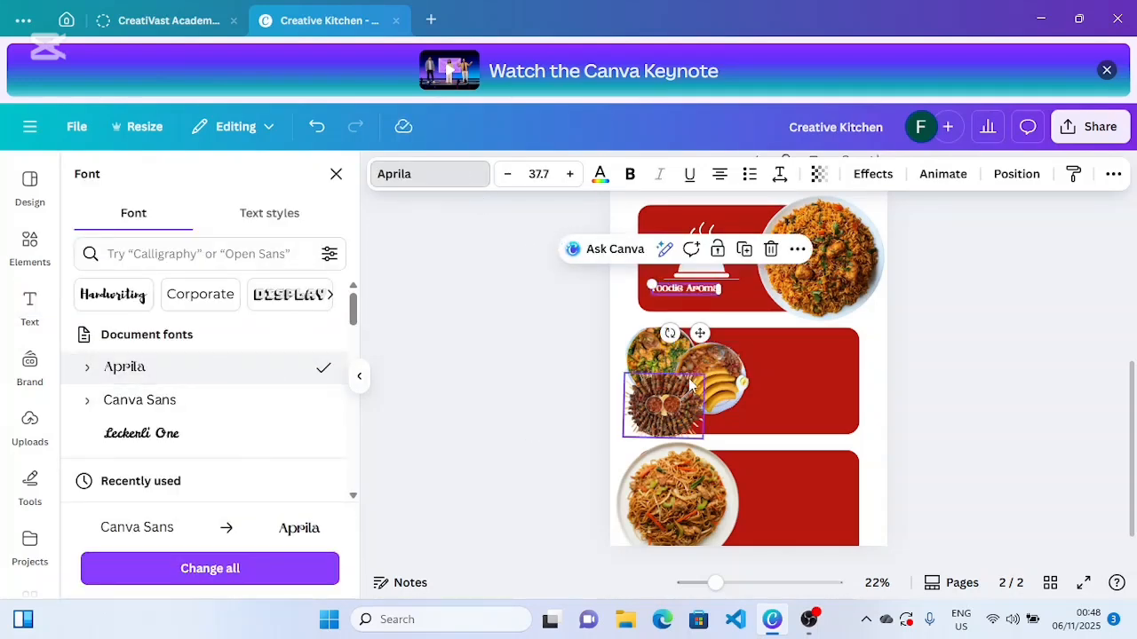
left_click_drag(701, 331, 716, 325)
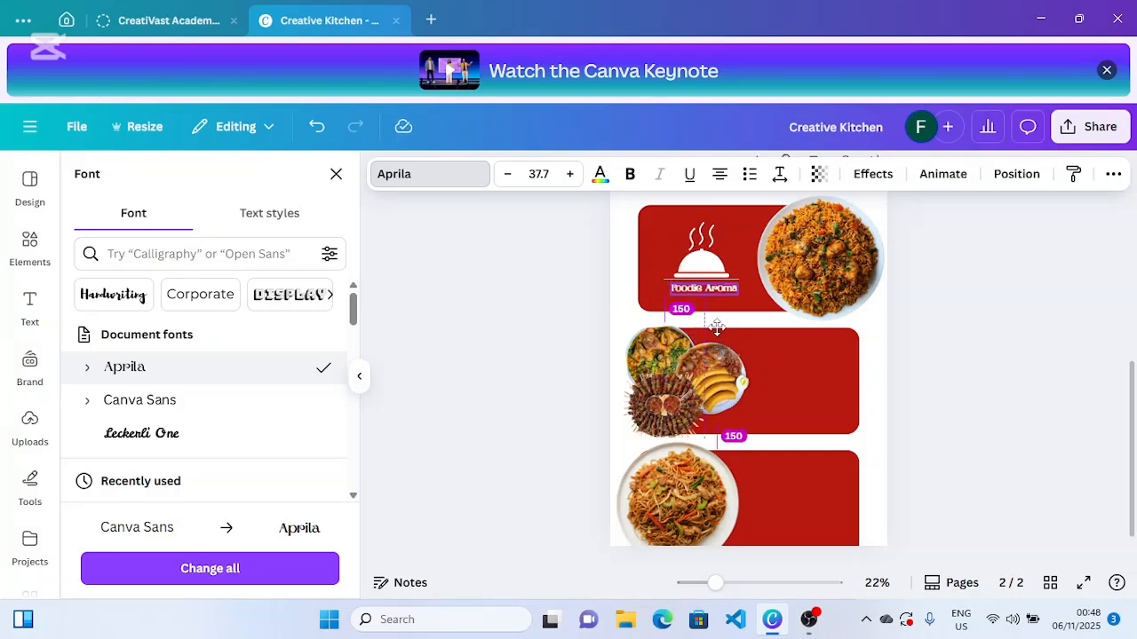
left_click(409, 389)
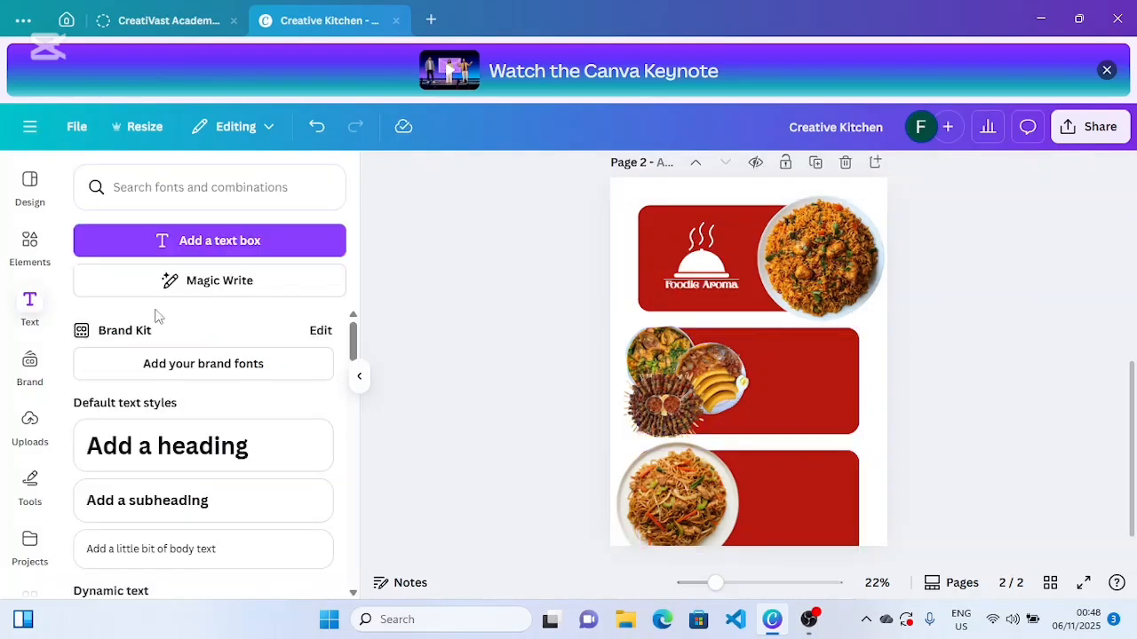
- Duplicate the top red panel, shrink the copy to a small label and place it at the middle panel's upper right
left_click(744, 227)
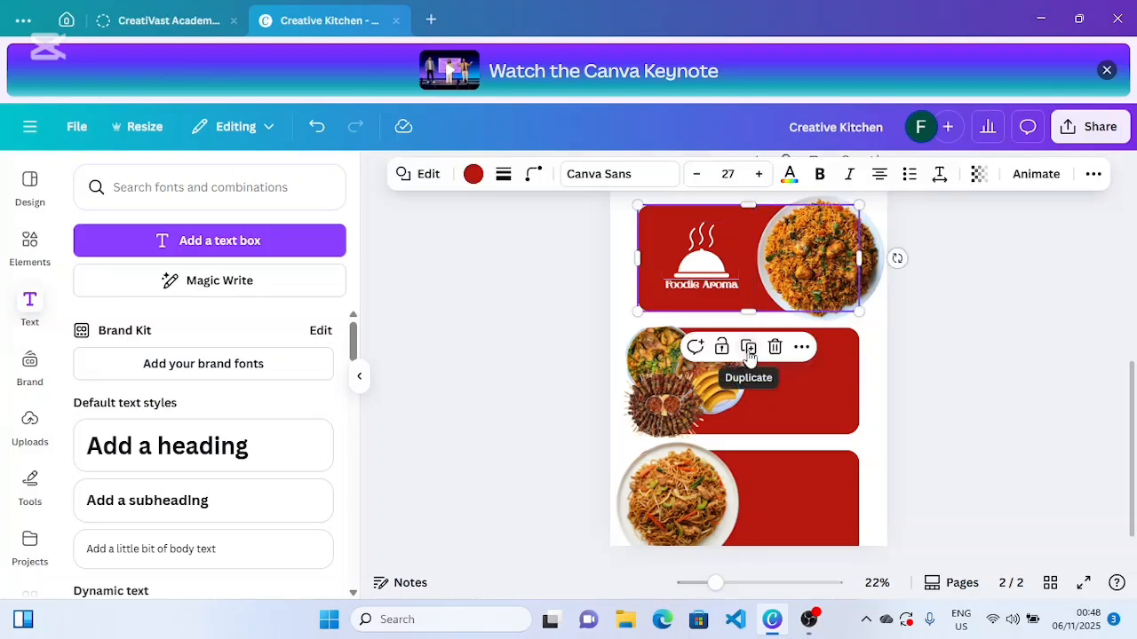
left_click(748, 349)
left_click_drag(755, 272, 785, 368)
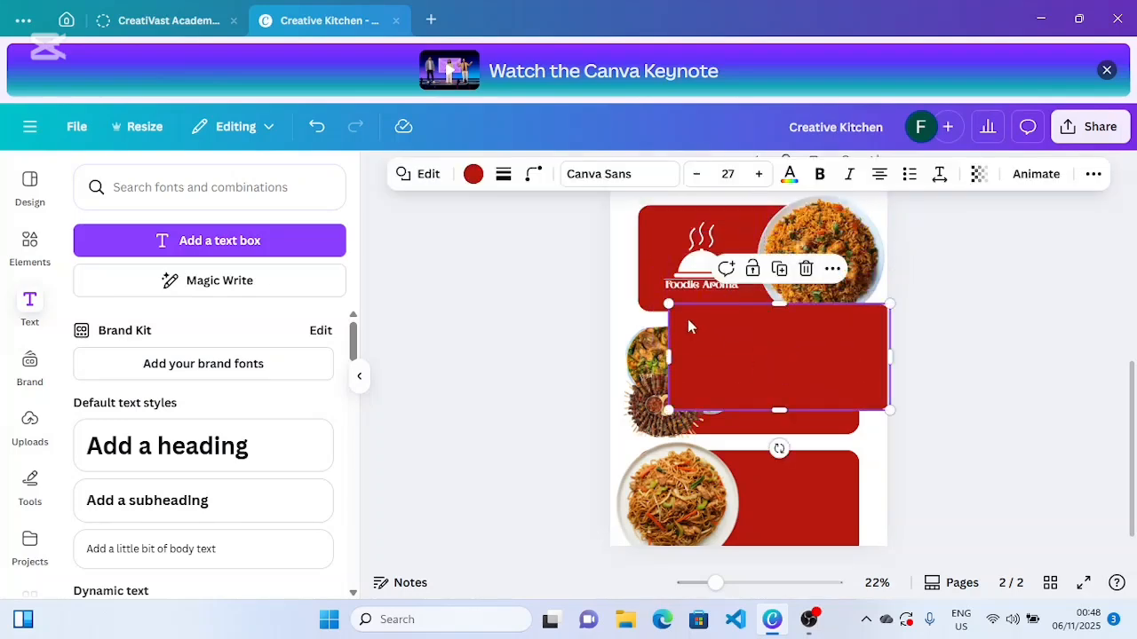
left_click_drag(668, 296, 820, 388)
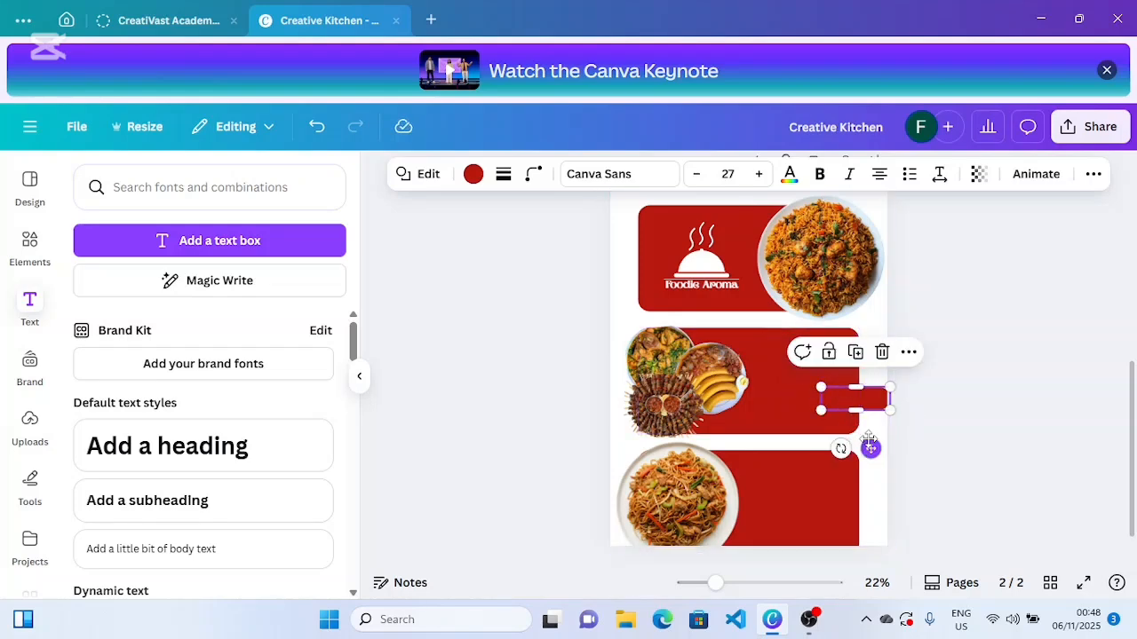
left_click_drag(870, 447, 809, 388)
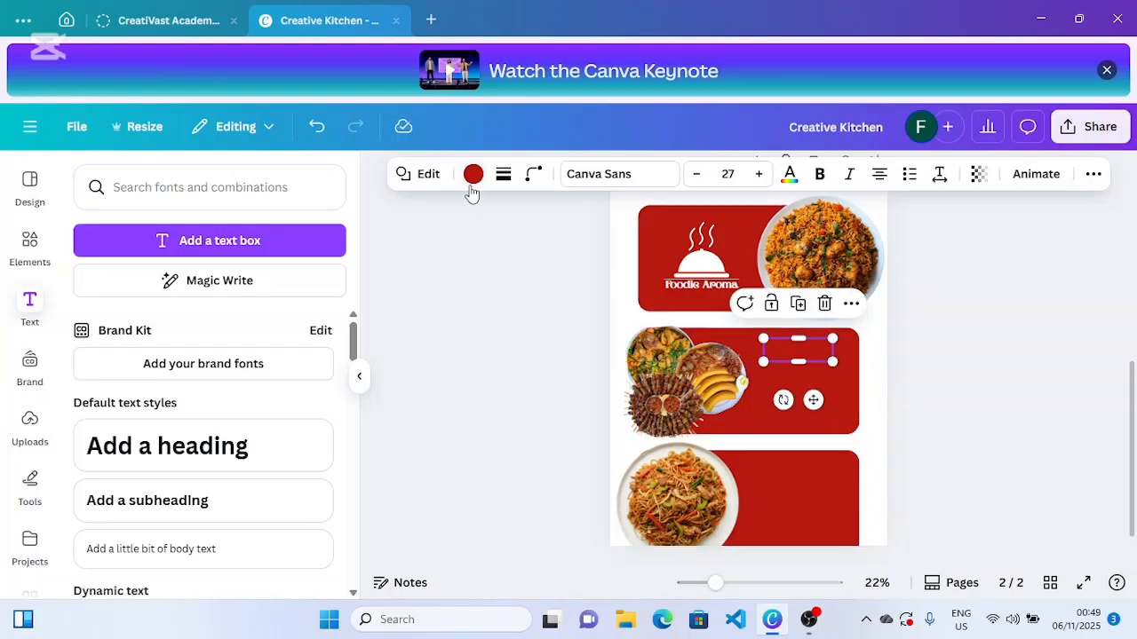
- Fill the small rounded label on the middle panel with white
left_click(472, 178)
left_click(87, 337)
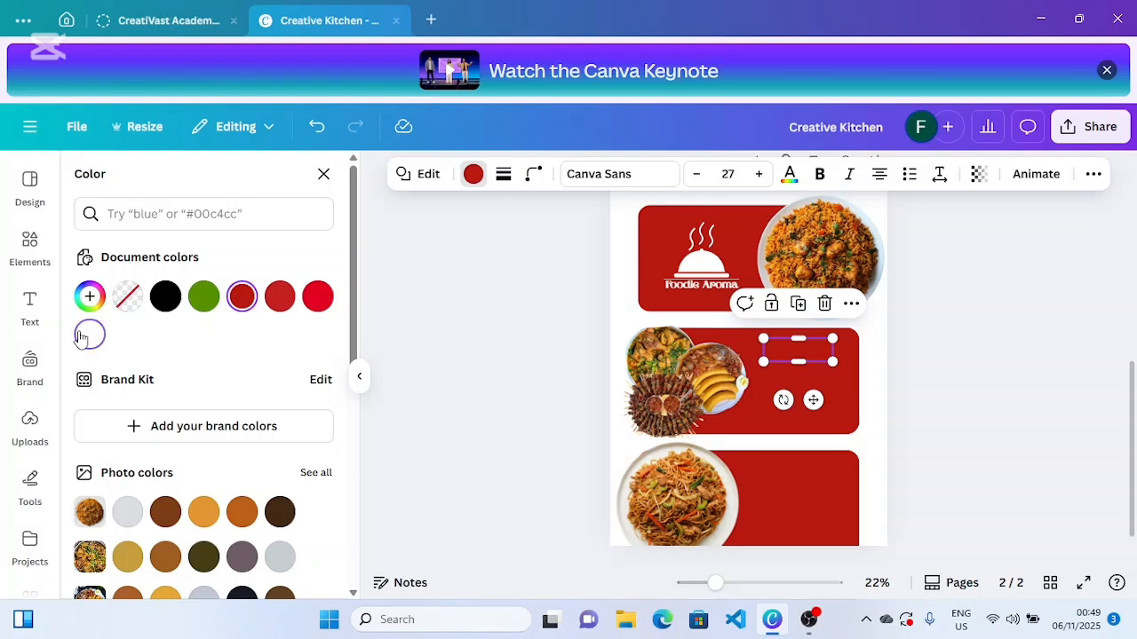
left_click(526, 383)
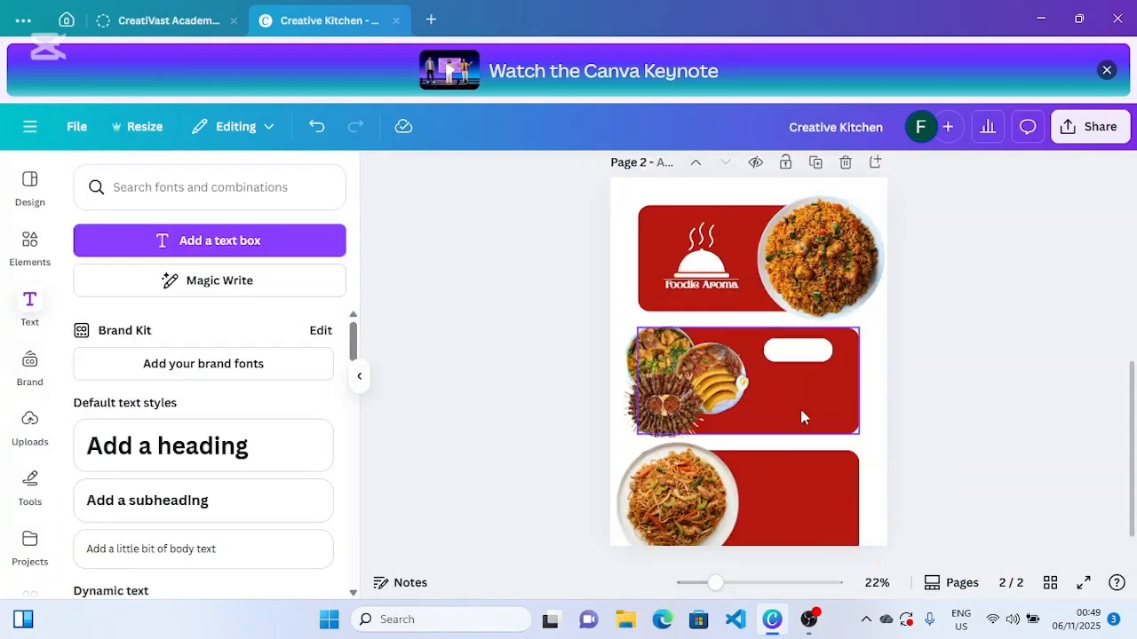
- Make the white label slightly smaller and reposition it near the middle panel's upper edge, right of the dishes
mouse_move(796, 353)
left_mouse_down()
mouse_move(847, 336)
mouse_move(805, 363)
mouse_move(835, 354)
mouse_move(818, 352)
left_mouse_up()
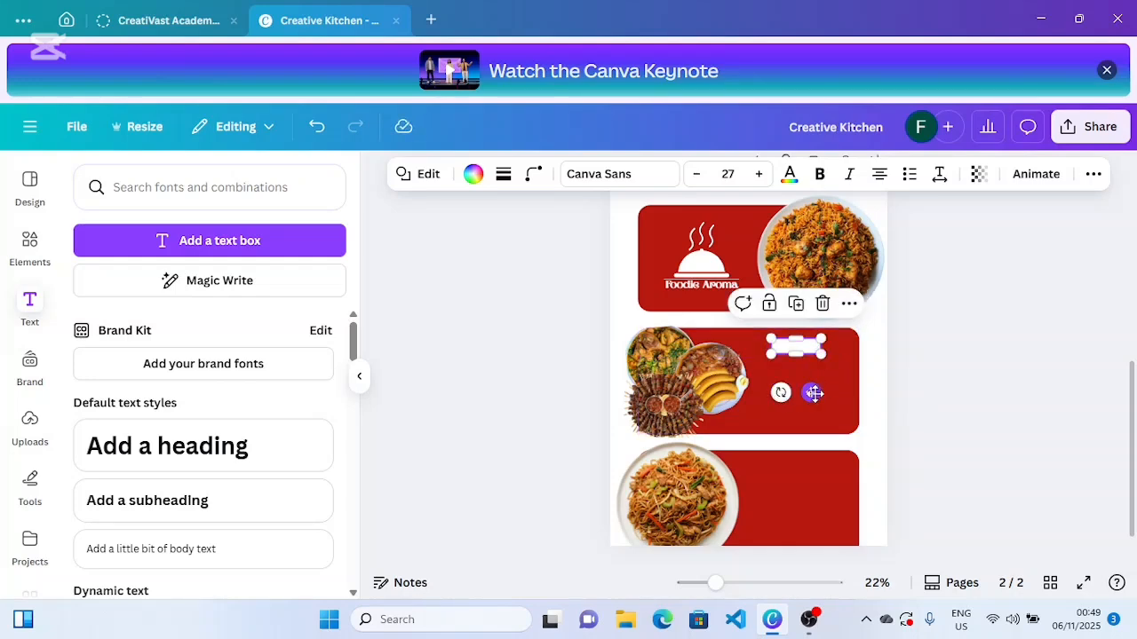
left_click_drag(812, 393, 803, 395)
left_click_drag(786, 357, 785, 354)
left_click(992, 358)
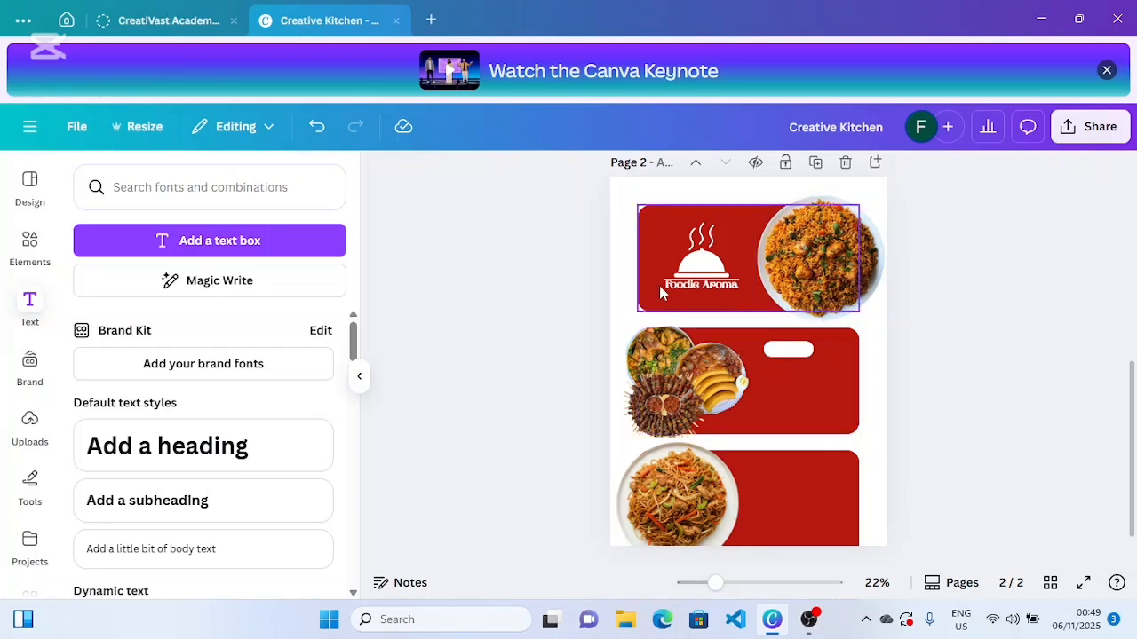
- Add a text box reading "Our Menu" over the middle panel
left_click(300, 241)
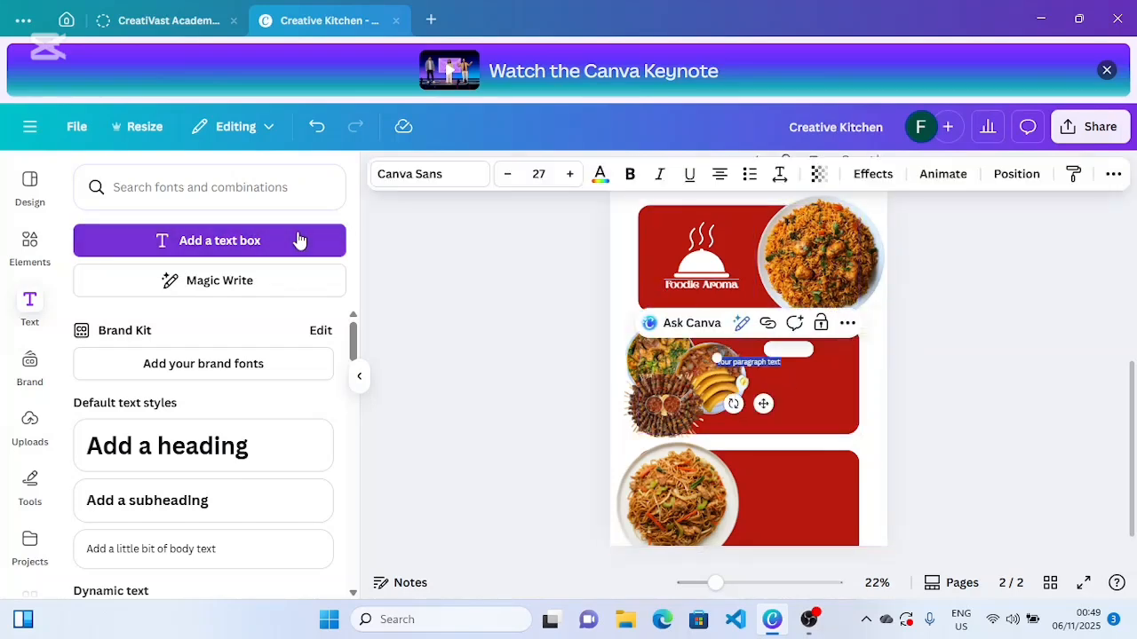
type("Our M")
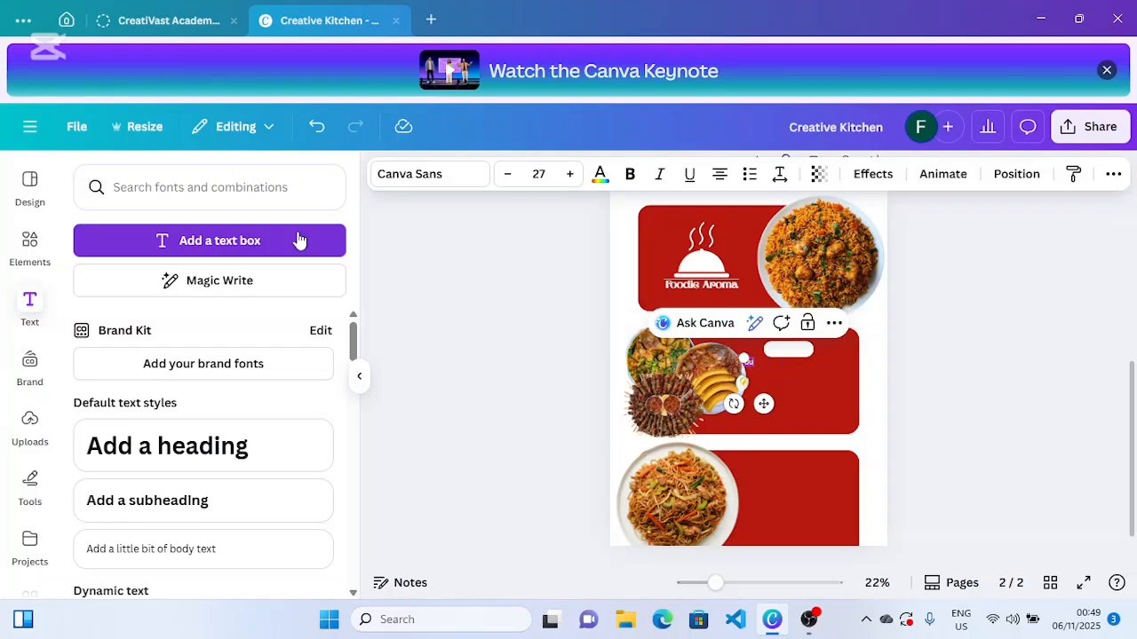
type("enu")
left_click(450, 258)
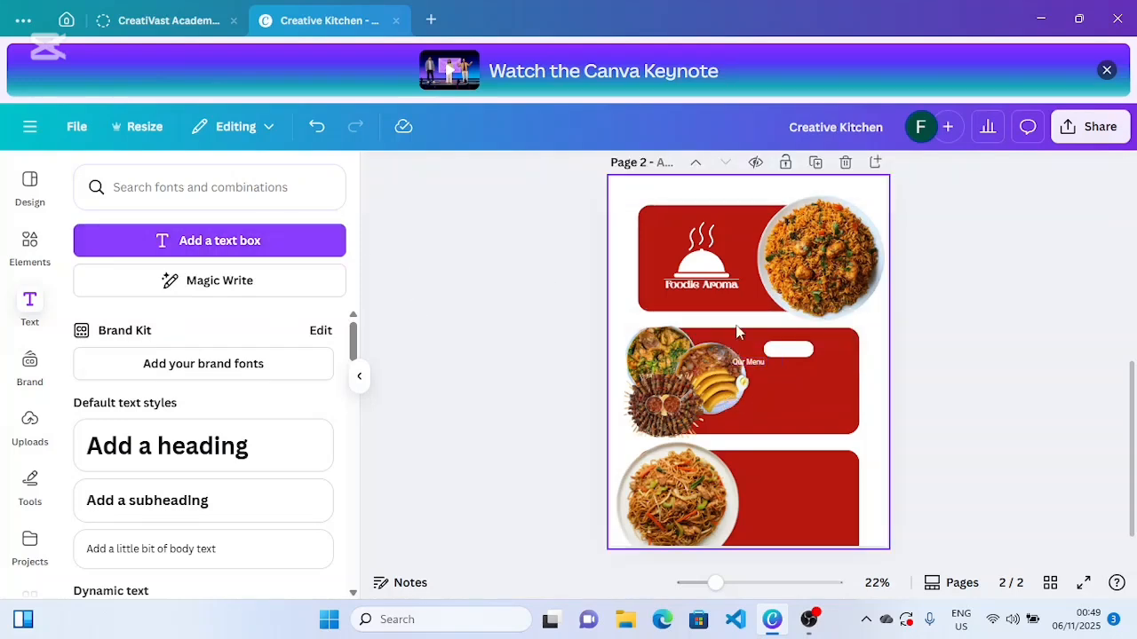
- Set the "Our Menu" text in Leckerli One and colour it the panels' dark red
left_click(753, 362)
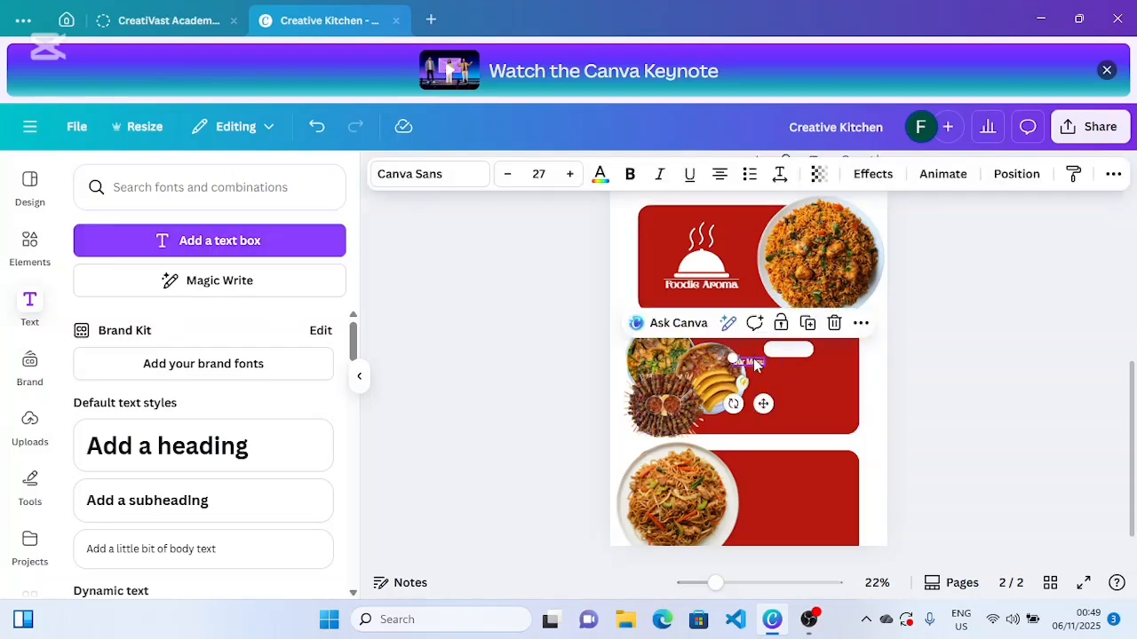
left_click(436, 173)
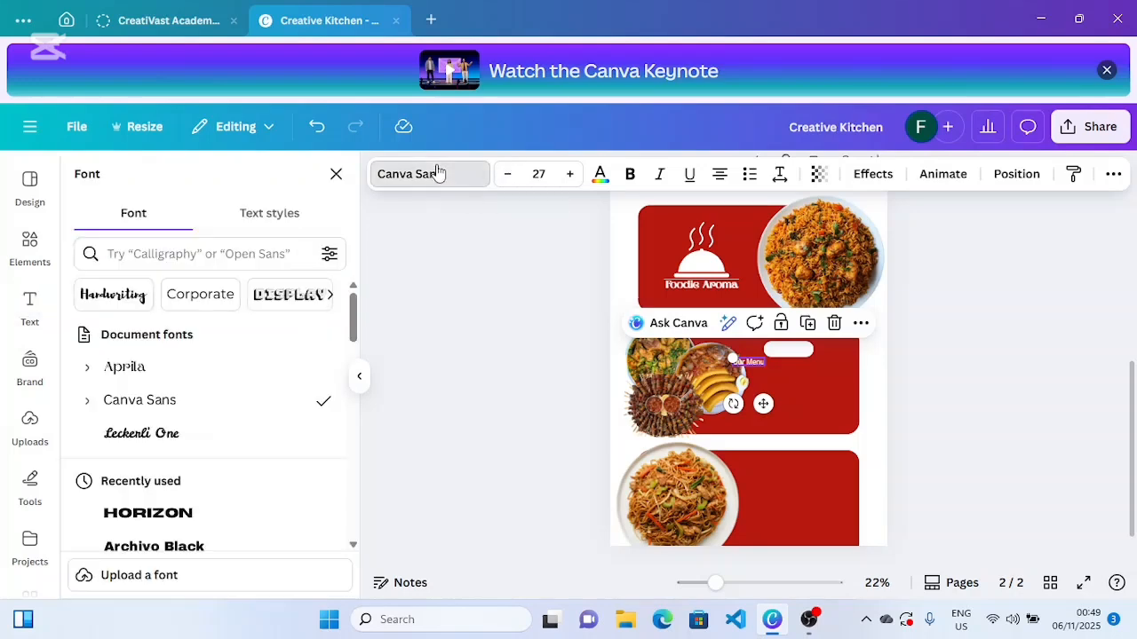
left_click(172, 432)
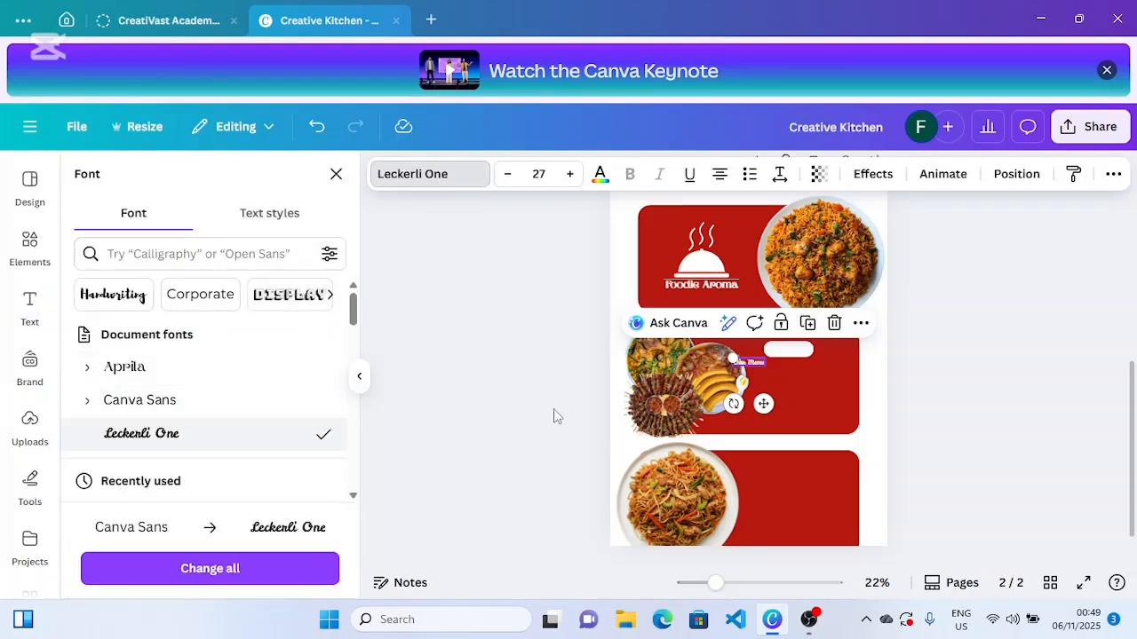
left_click(599, 174)
left_click(202, 298)
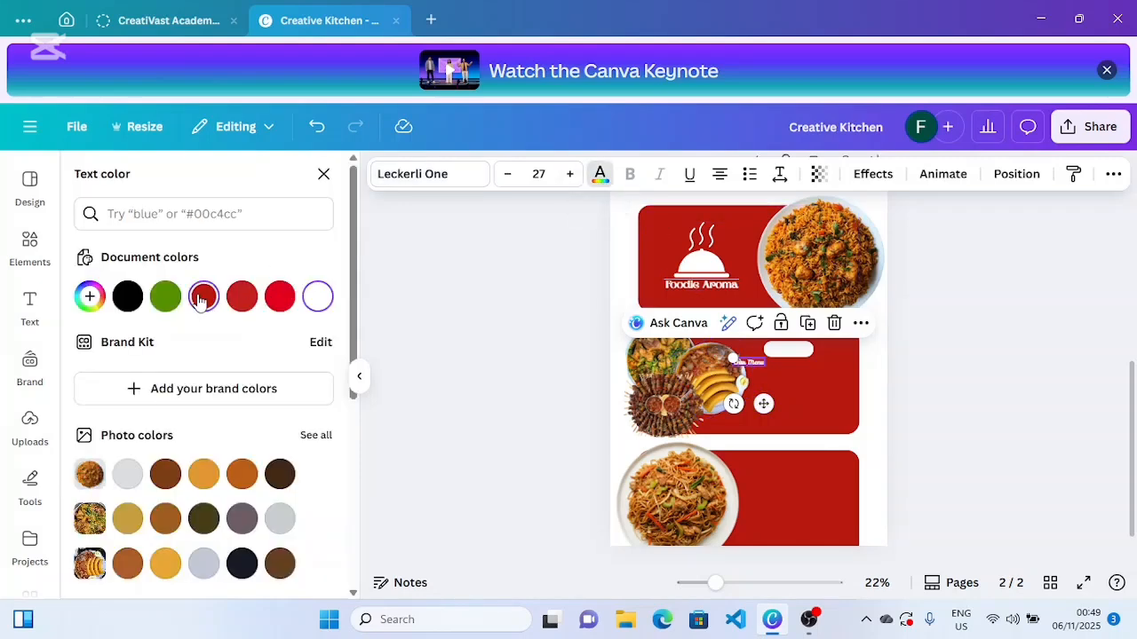
- Place the "Our Menu" text on the white label and increase its font size to 35
left_click_drag(762, 405, 800, 393)
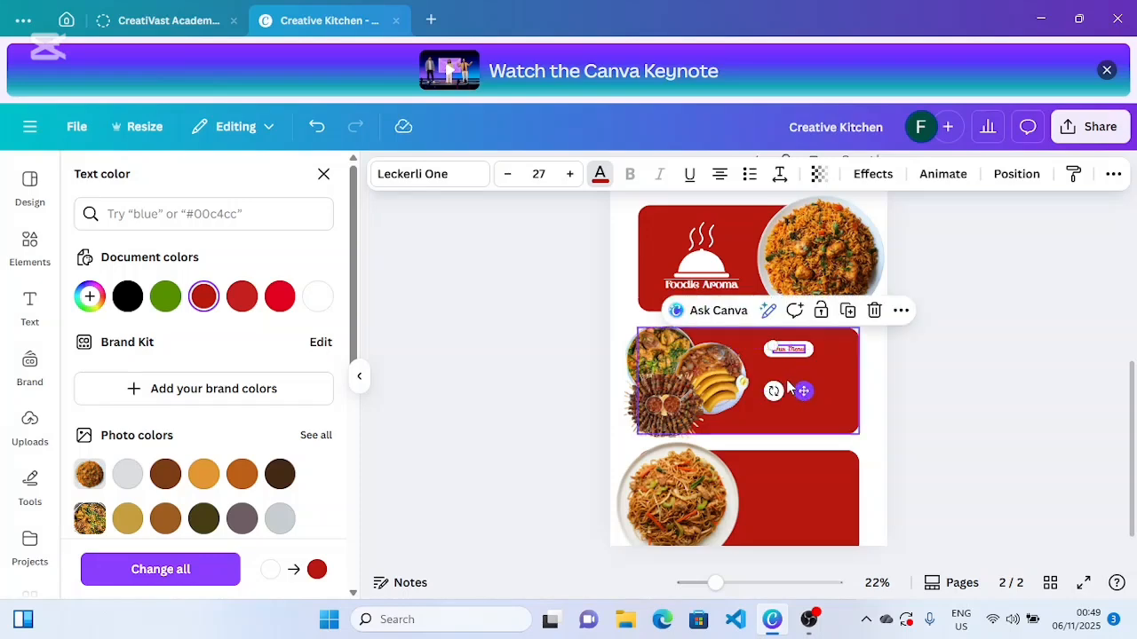
left_click(570, 174)
left_click(569, 174)
left_click(569, 174)
left_click(570, 174)
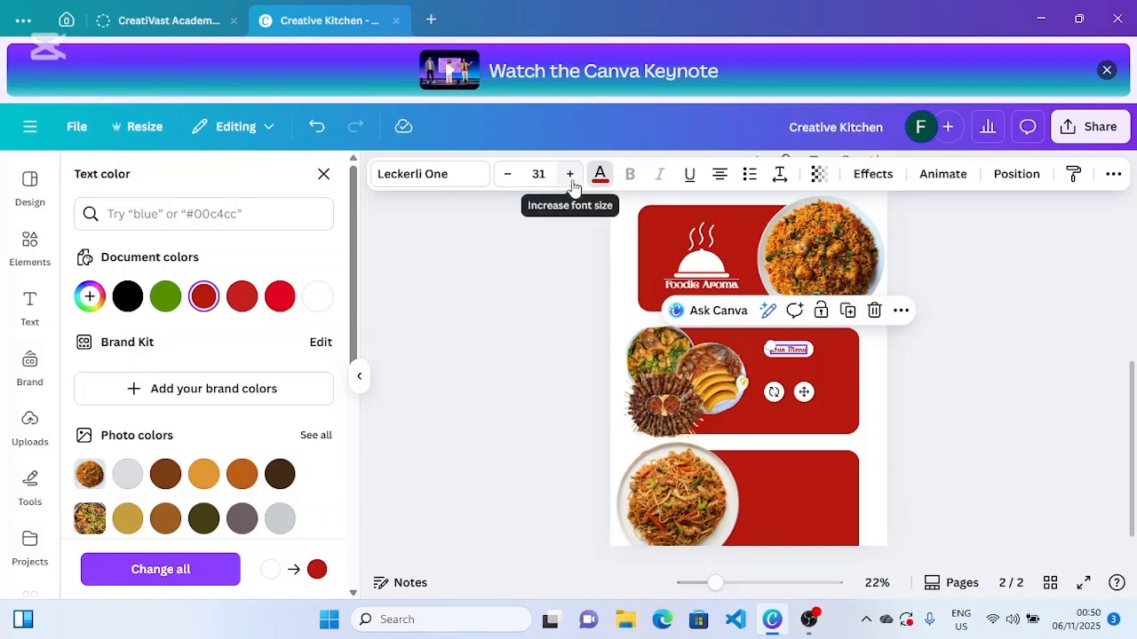
left_click(571, 178)
left_click(571, 177)
left_click(571, 177)
left_click(569, 174)
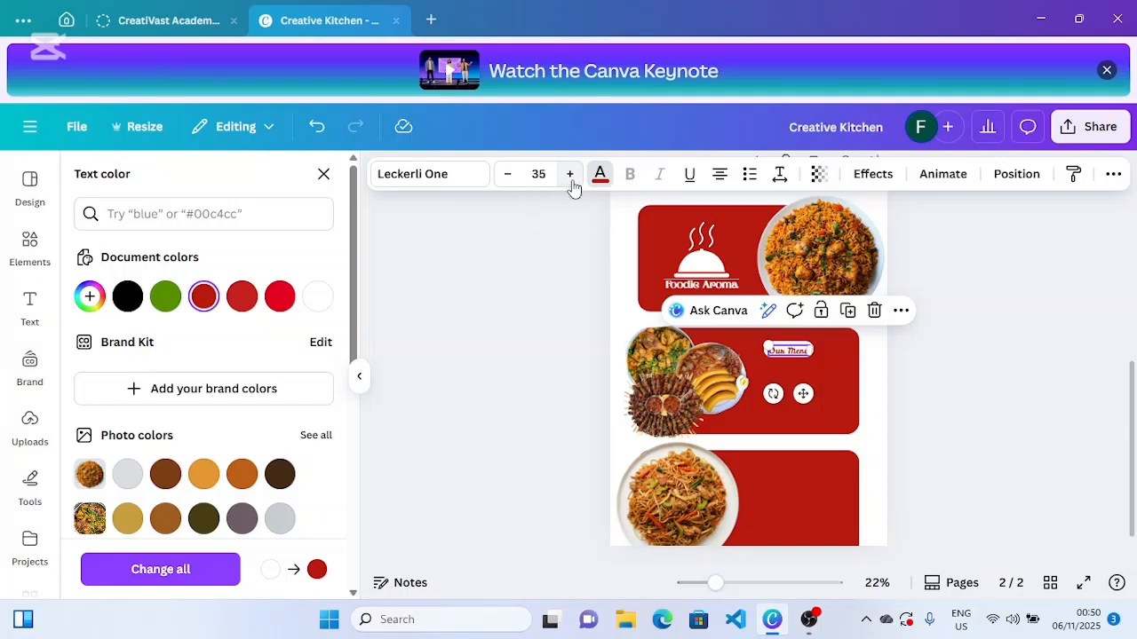
- Nudge the "Our Menu" text so it sits centred on the white label
left_click_drag(803, 393, 800, 386)
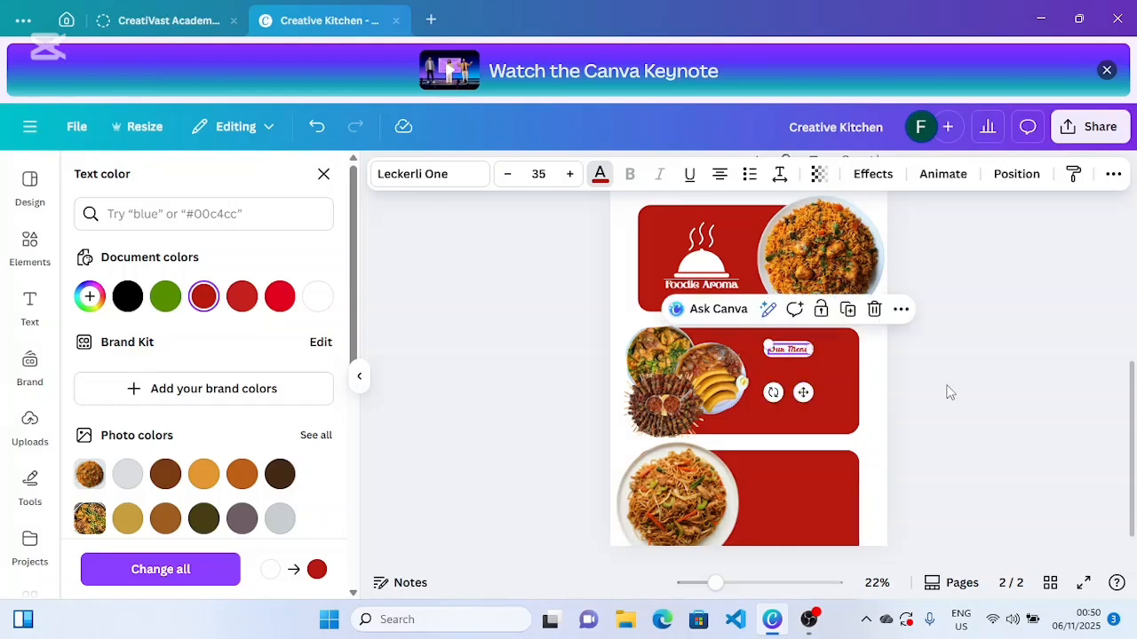
left_click(949, 392)
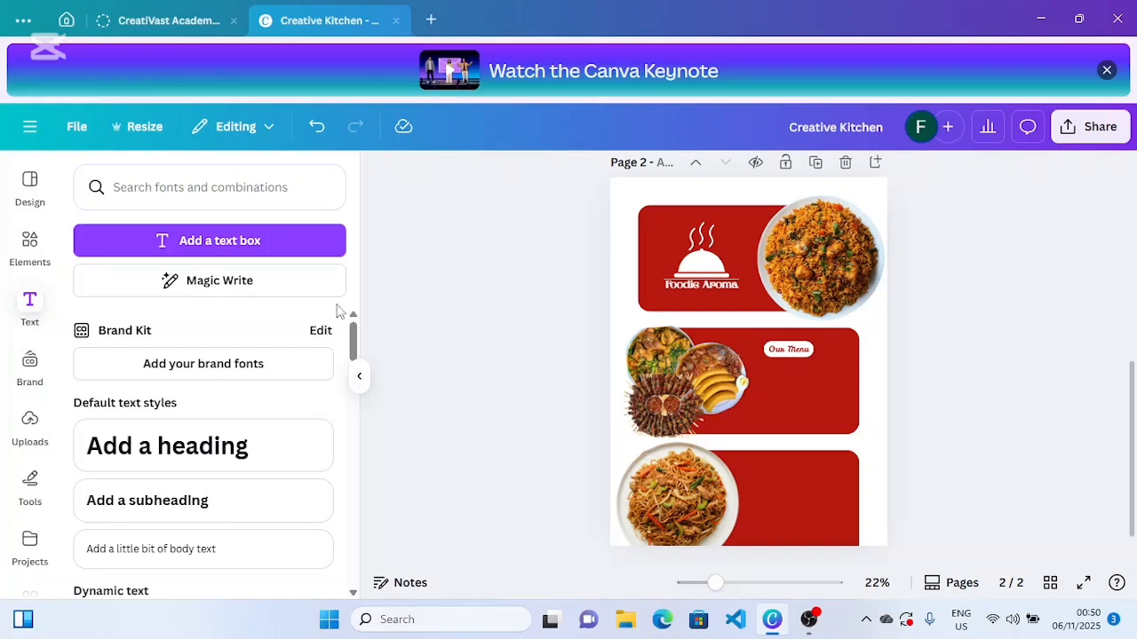
- Add a text box over the middle panel listing ten dishes from Fried Rice and Spaghetti to Okra Soup and Afang Soup, coloured white
left_click(238, 252)
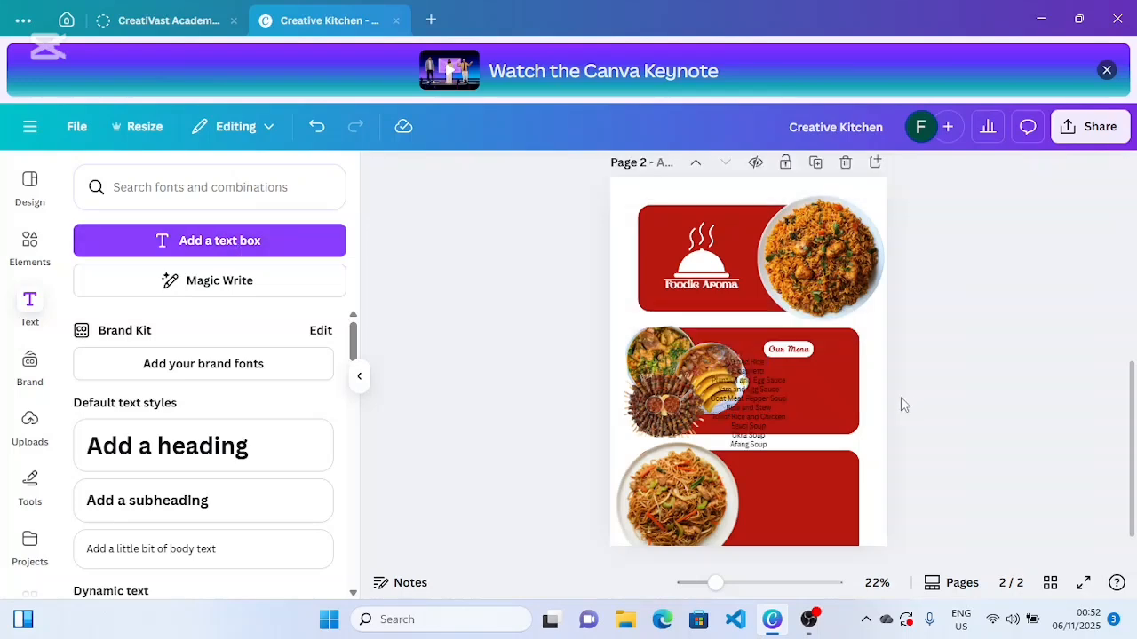
left_click(781, 399)
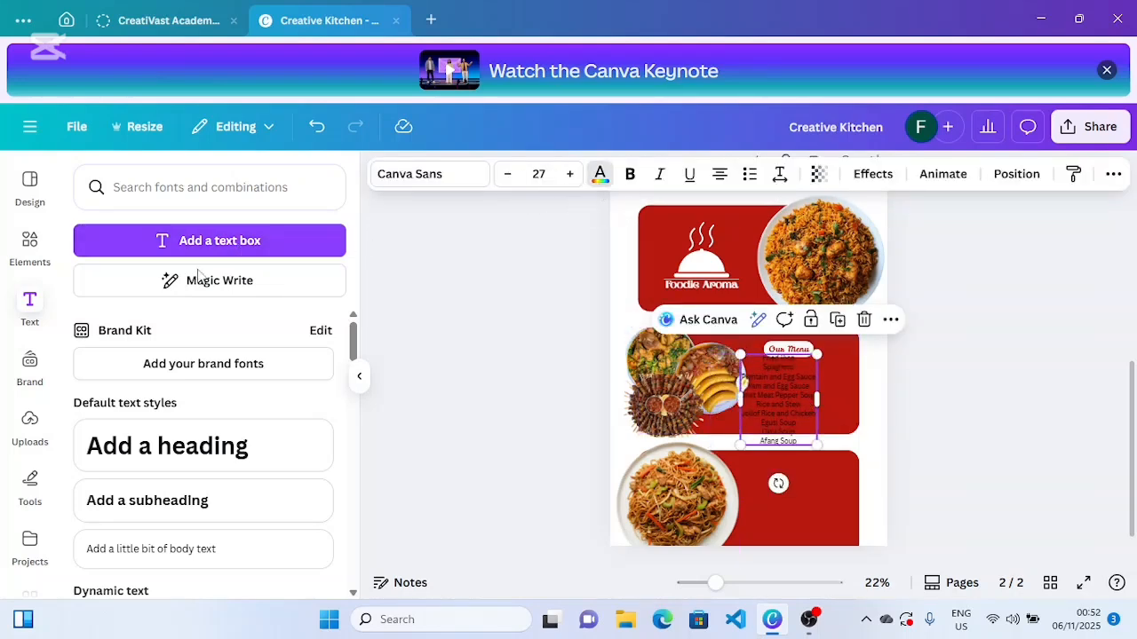
left_click(599, 174)
left_click(318, 297)
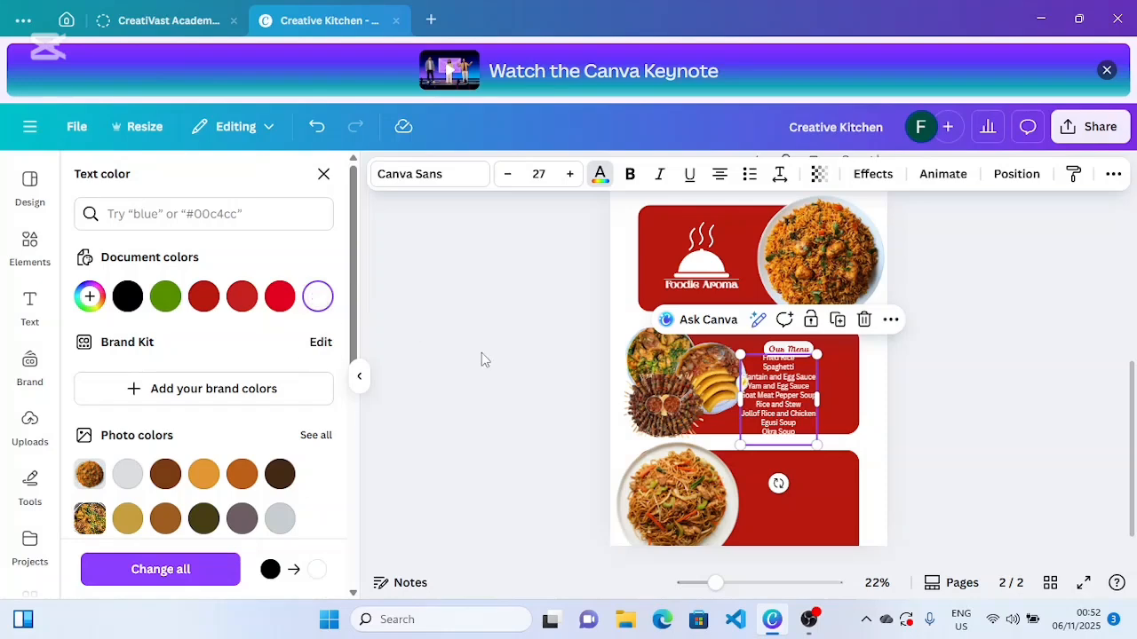
key("Escape")
- Left-align the dish list in the middle panel
left_click(777, 383)
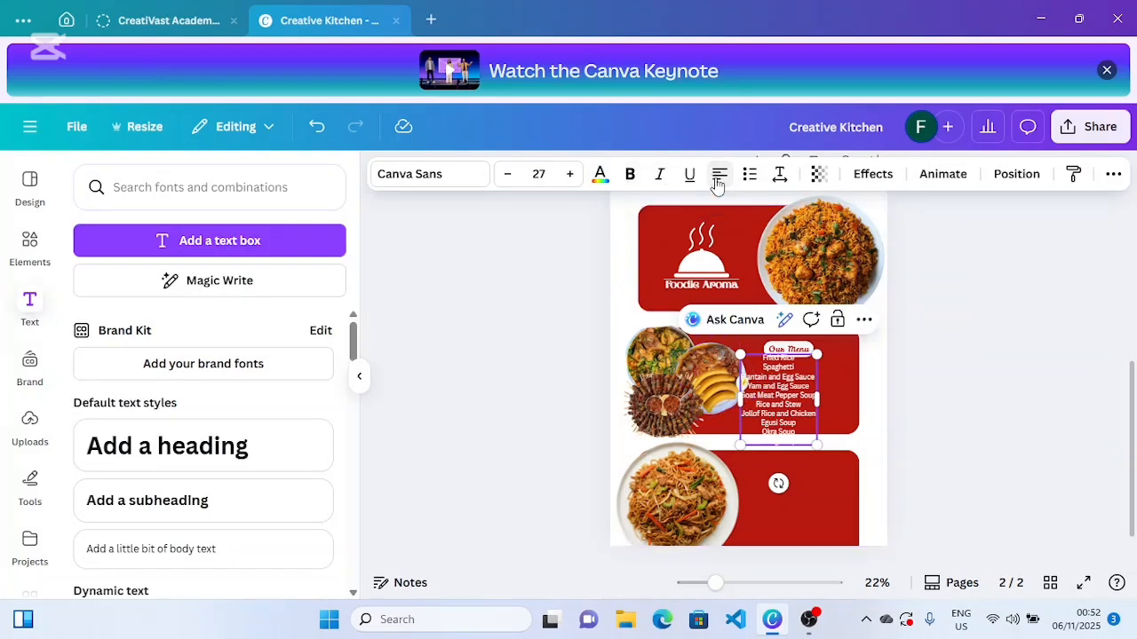
left_click(553, 287)
left_click(762, 401)
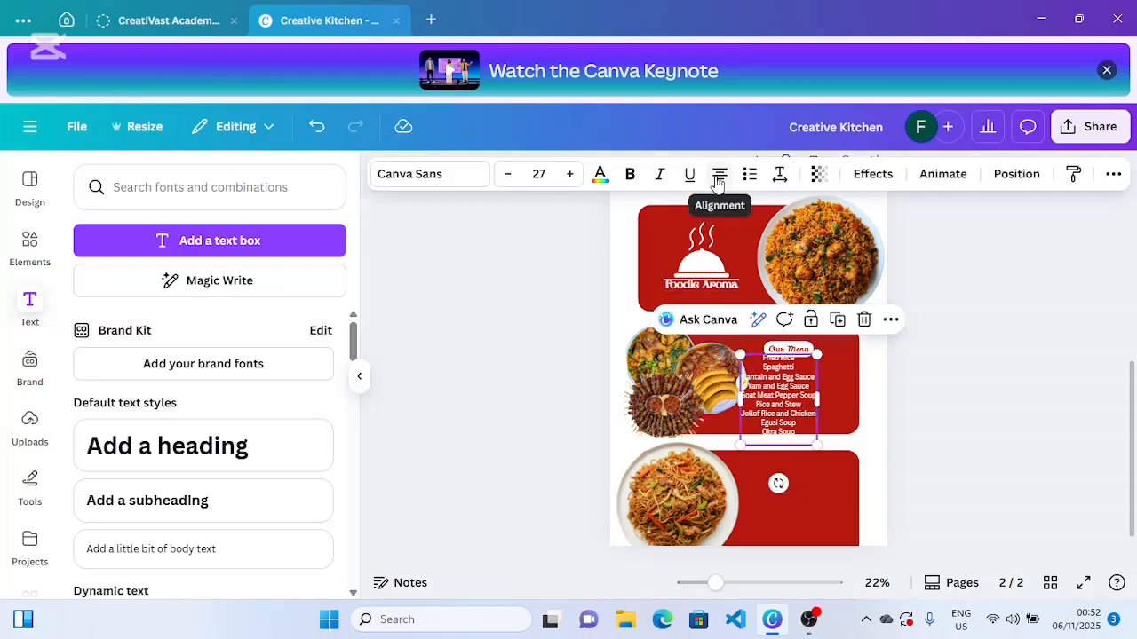
left_click(719, 177)
left_click(719, 178)
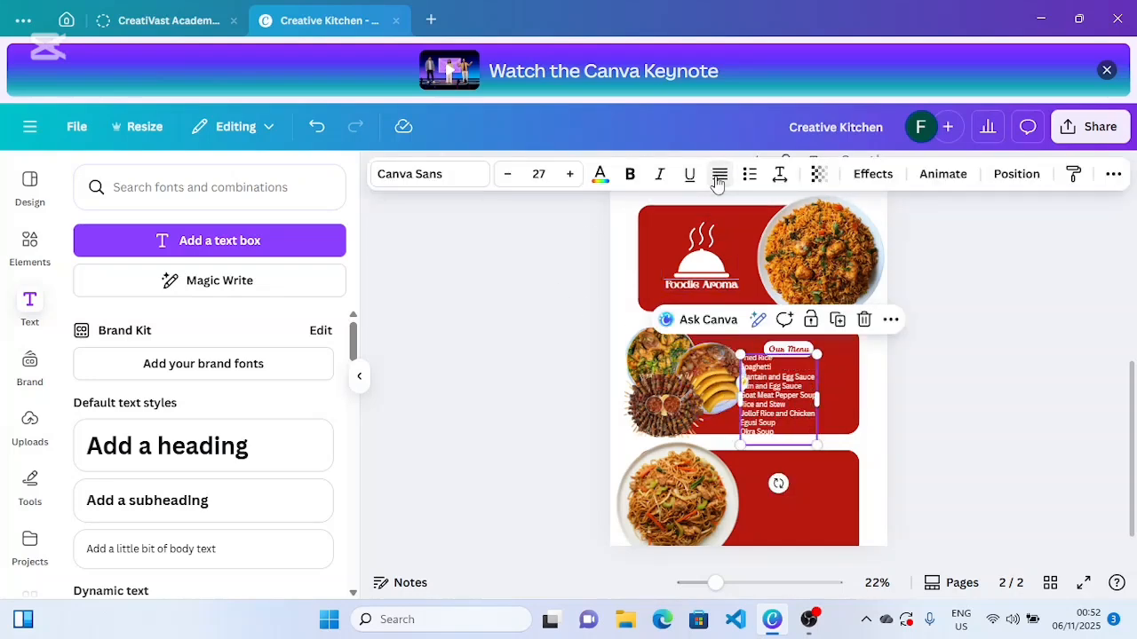
left_click(718, 178)
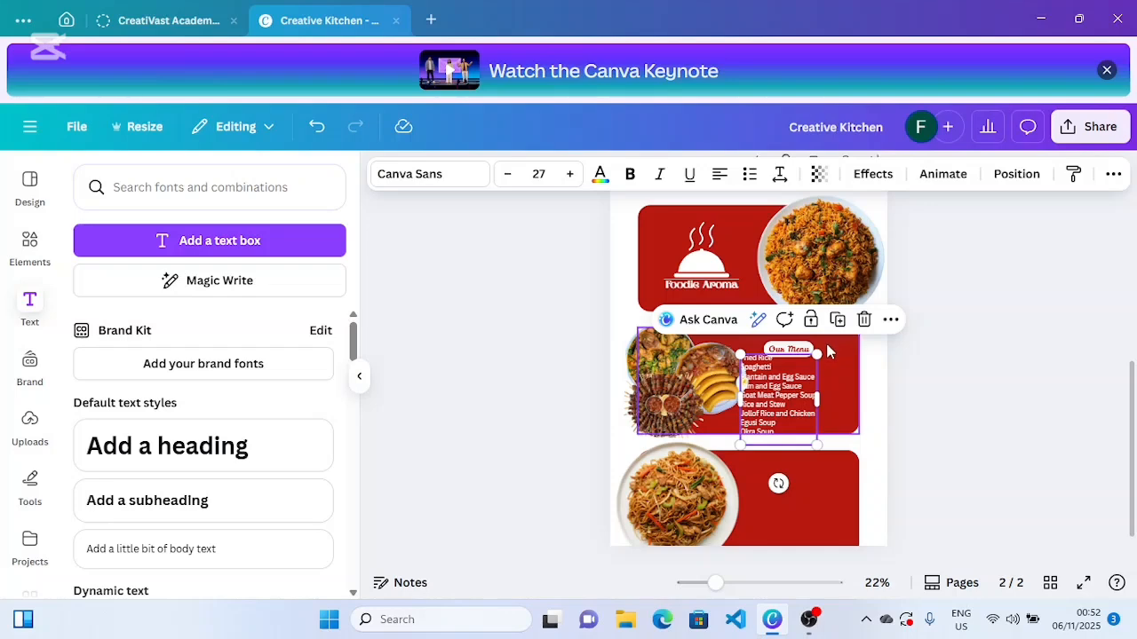
- Scale the dish list down to font size 20.3 and place it directly beneath the "Our Menu" label
left_click_drag(815, 353, 799, 396)
left_click_drag(779, 407, 801, 382)
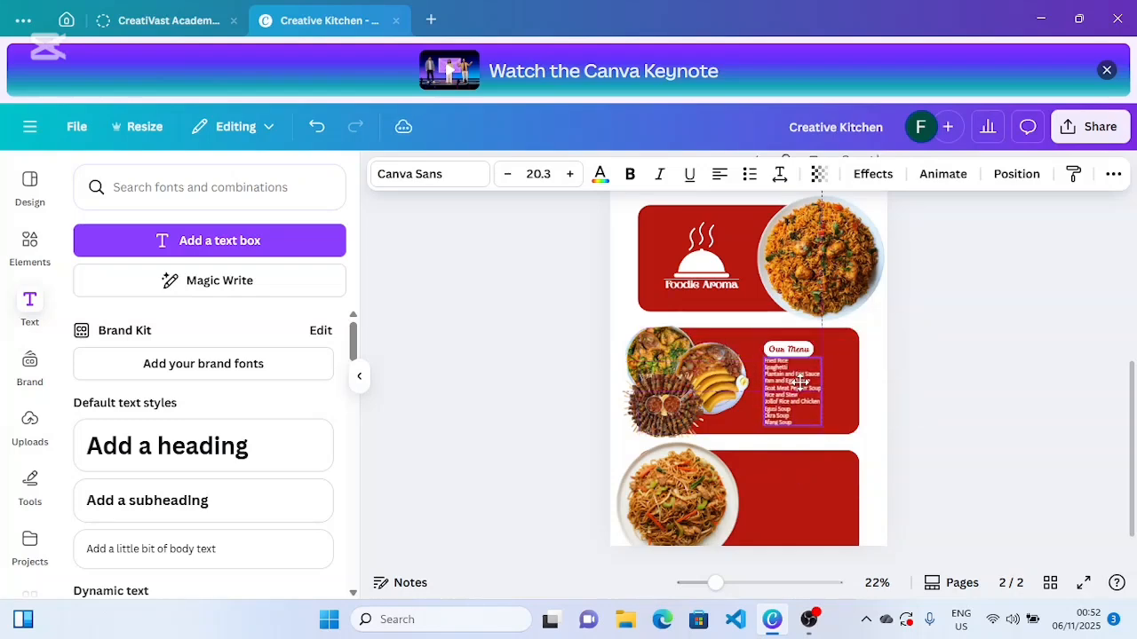
- Set the dish list's letter spacing to 30 and fine-tune its line spacing
left_click(782, 176)
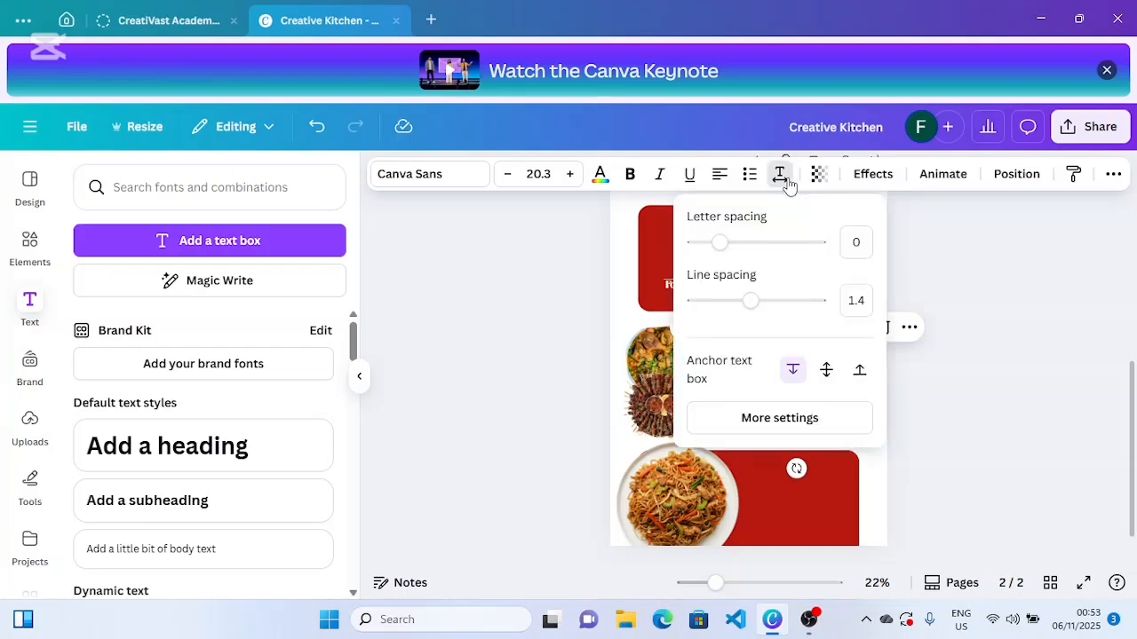
left_click_drag(720, 245, 724, 246)
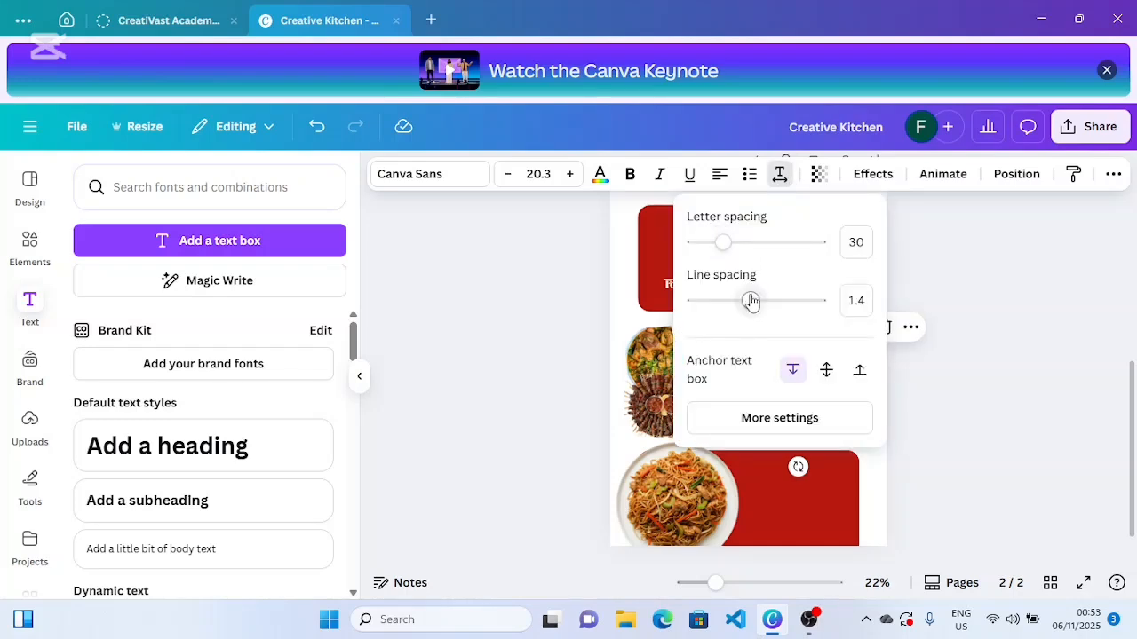
left_click_drag(749, 300, 751, 299)
left_click(921, 299)
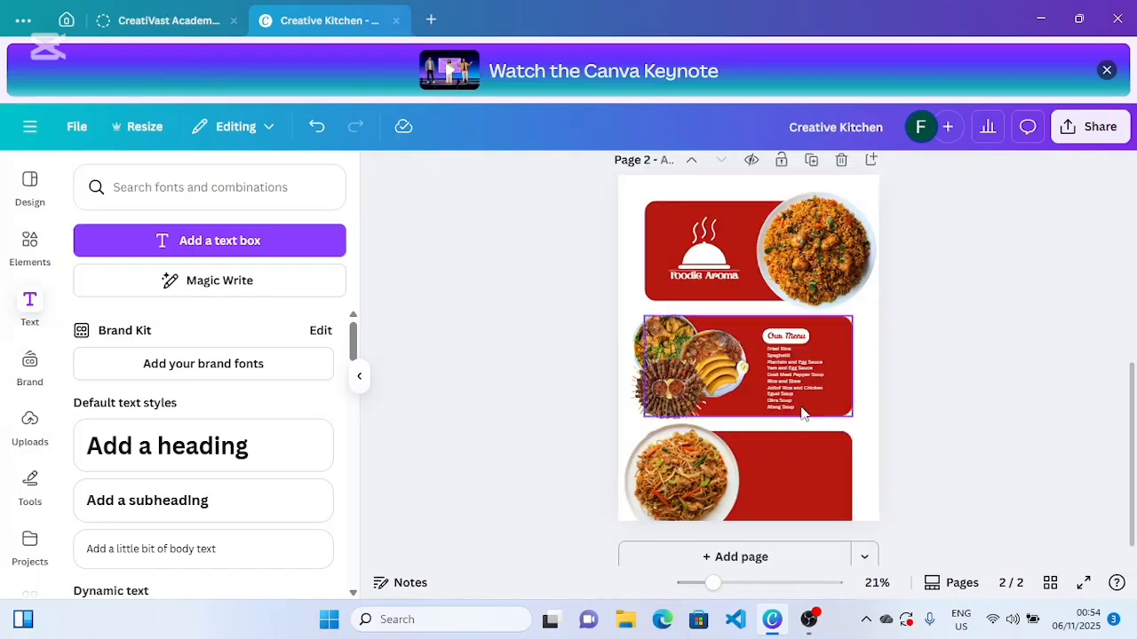
- Set the transparency value of the dish list to 91
left_click(790, 390)
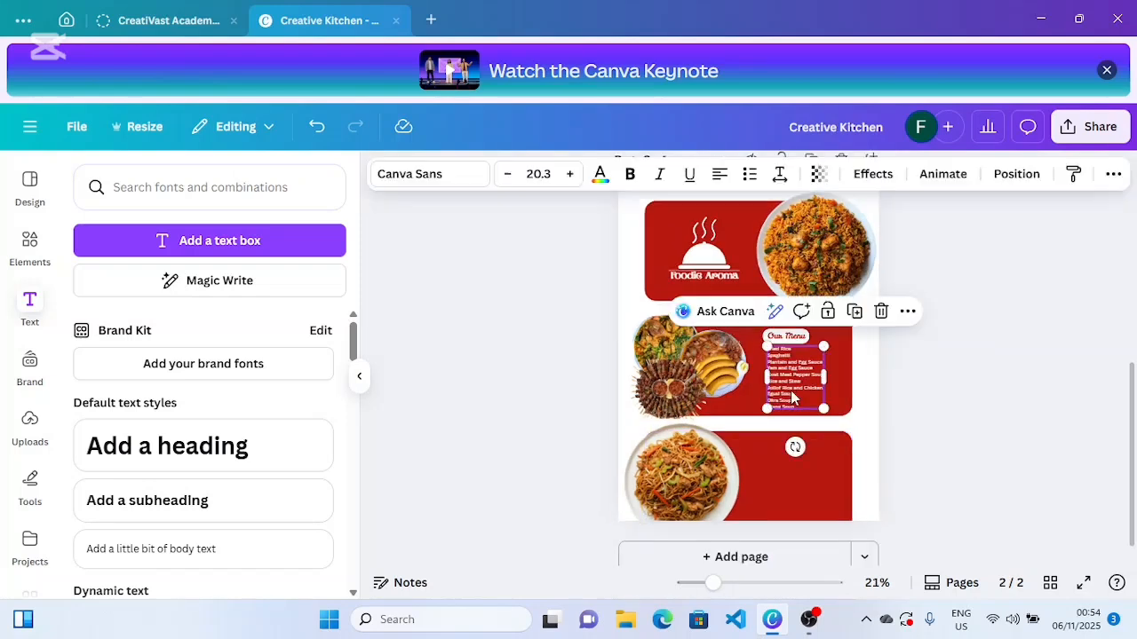
left_click(818, 174)
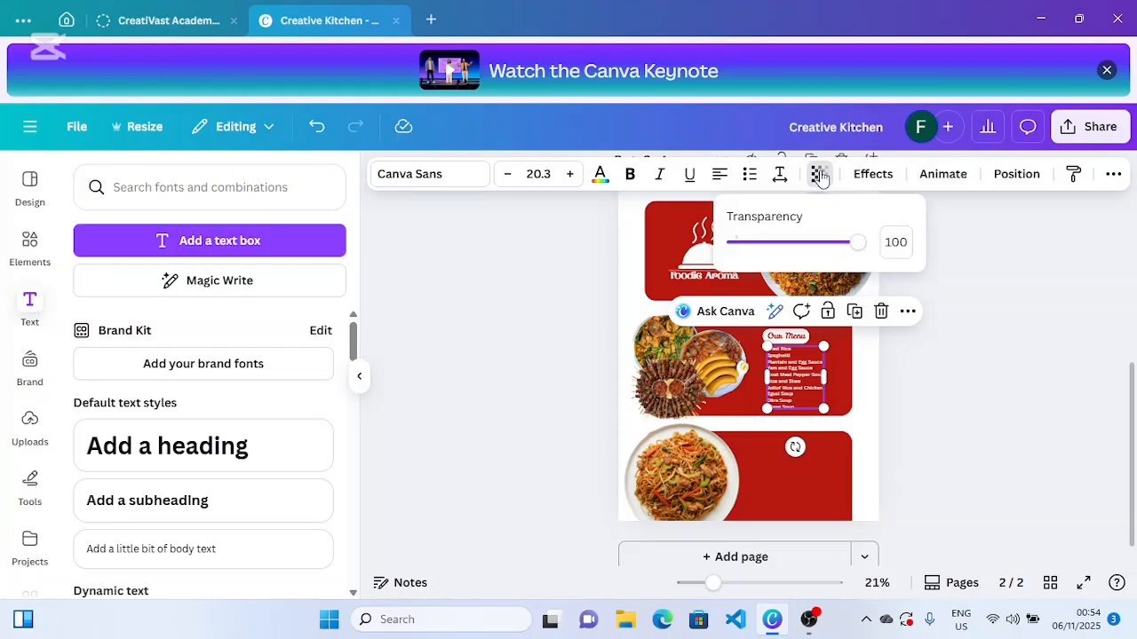
left_click_drag(858, 246, 851, 254)
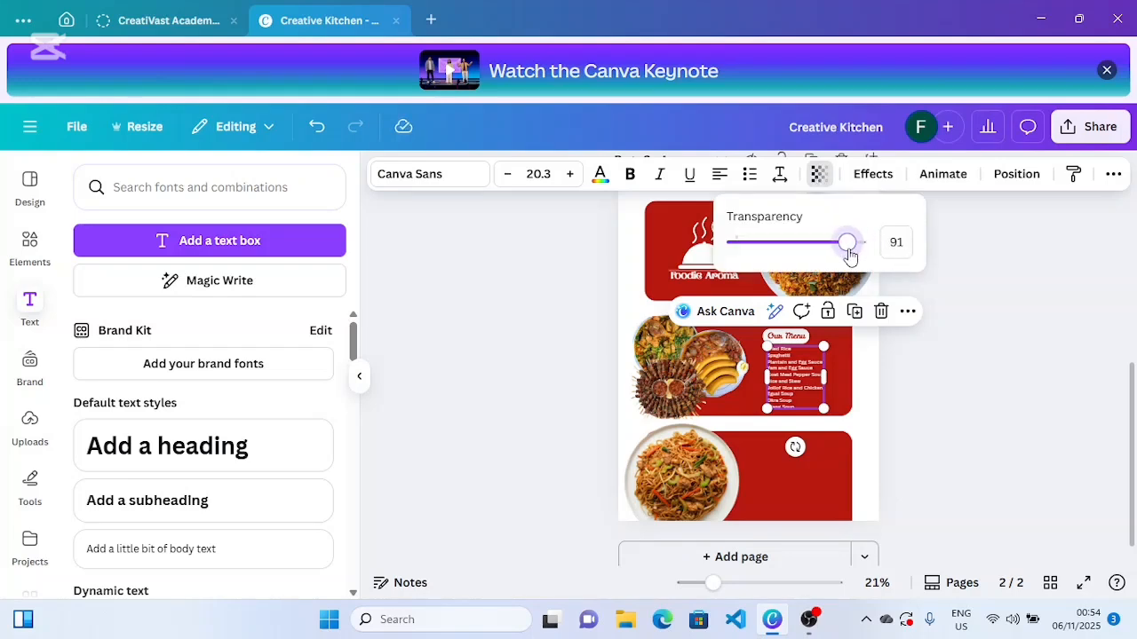
left_click_drag(848, 251, 848, 251)
left_click(928, 311)
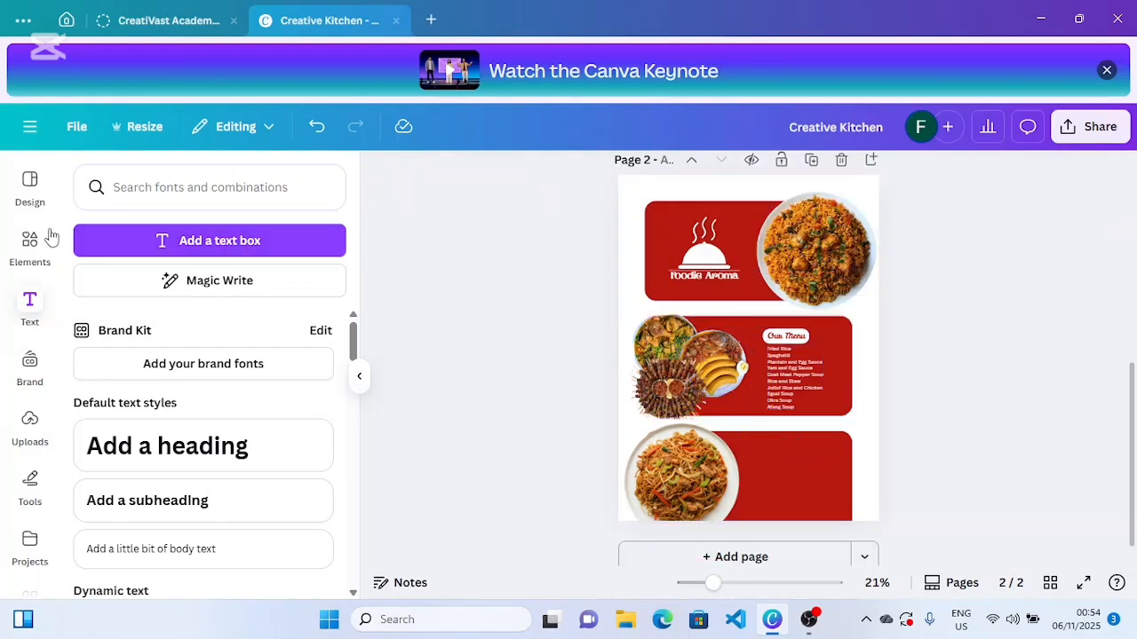
- Search the graphics for "fuck and spoon bullet type" and add the white crossed fork-and-spoon graphic to the lower panel
left_click(18, 260)
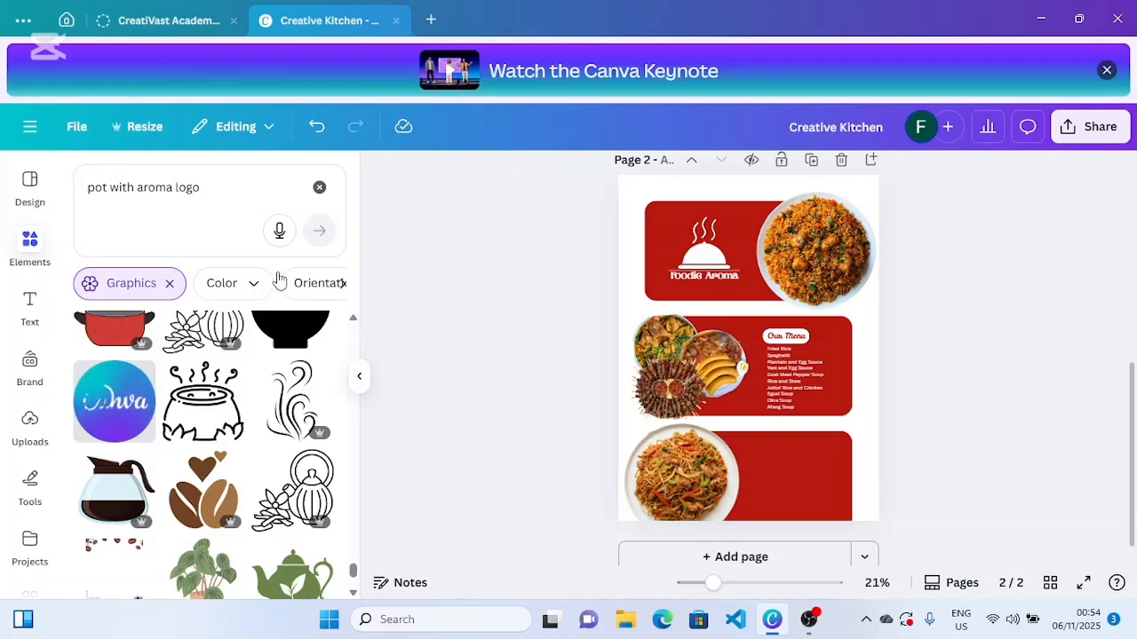
left_click(319, 189)
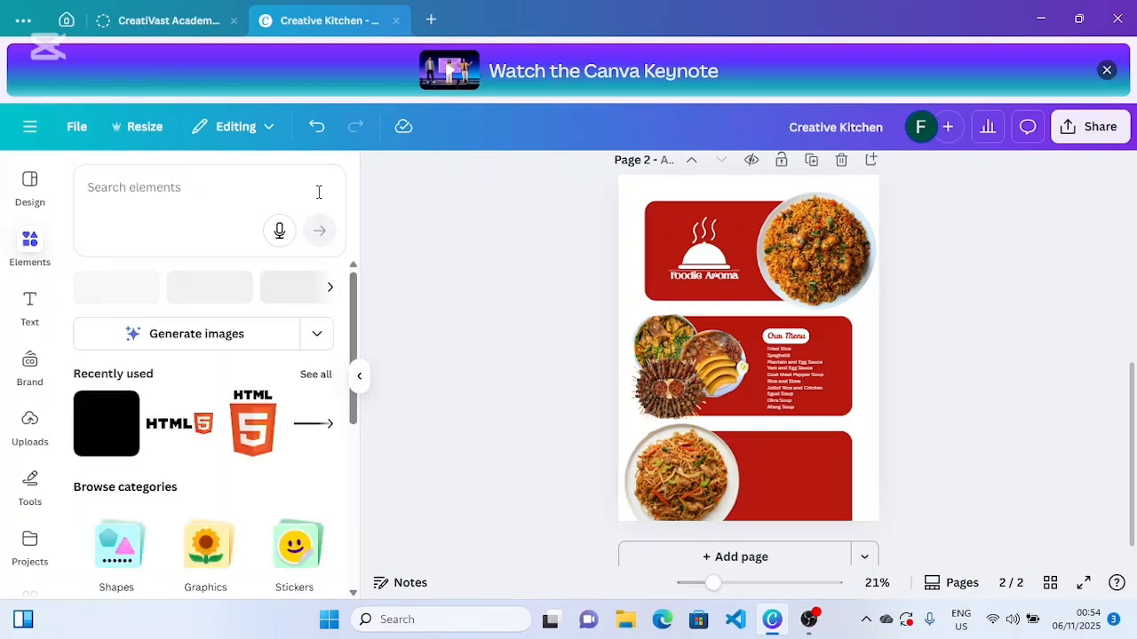
left_click(172, 203)
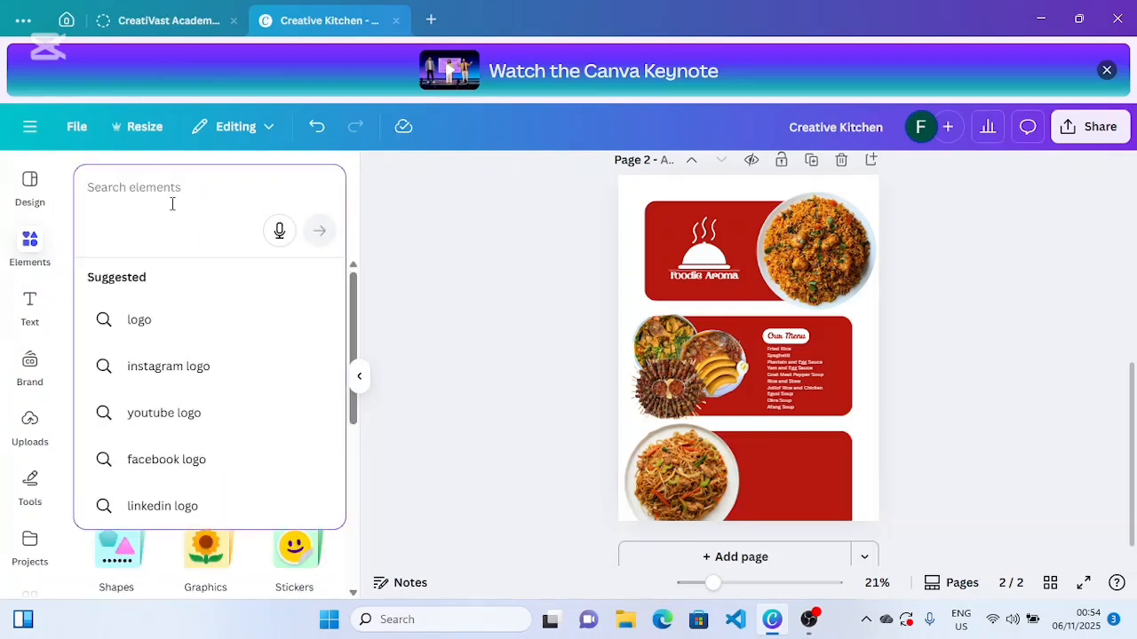
type("fuc")
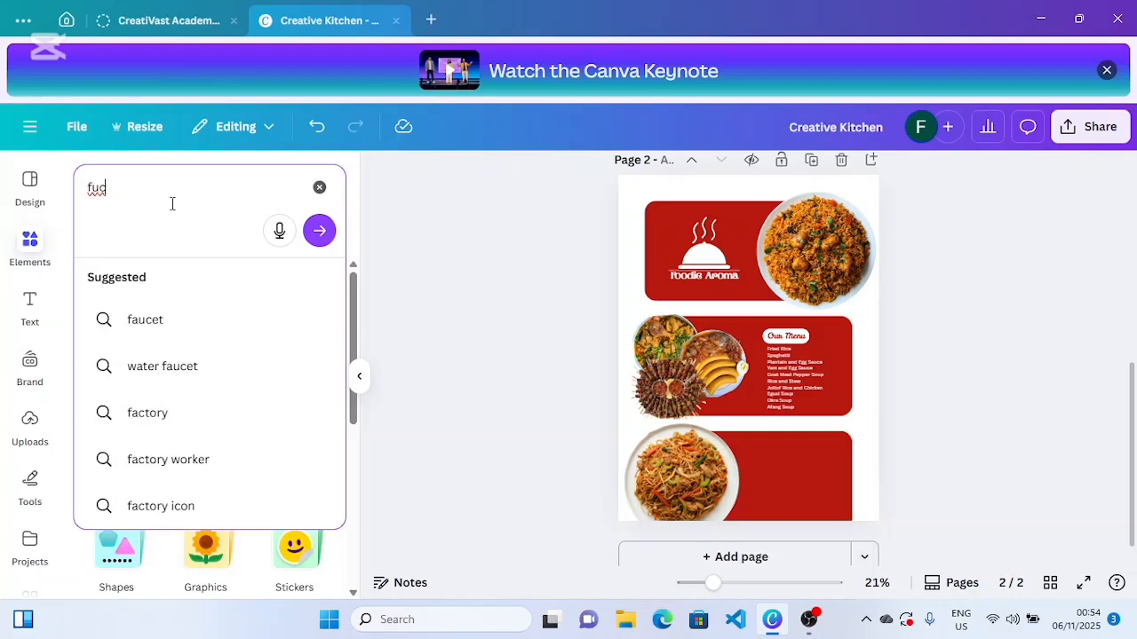
type("k and spoon bullet type")
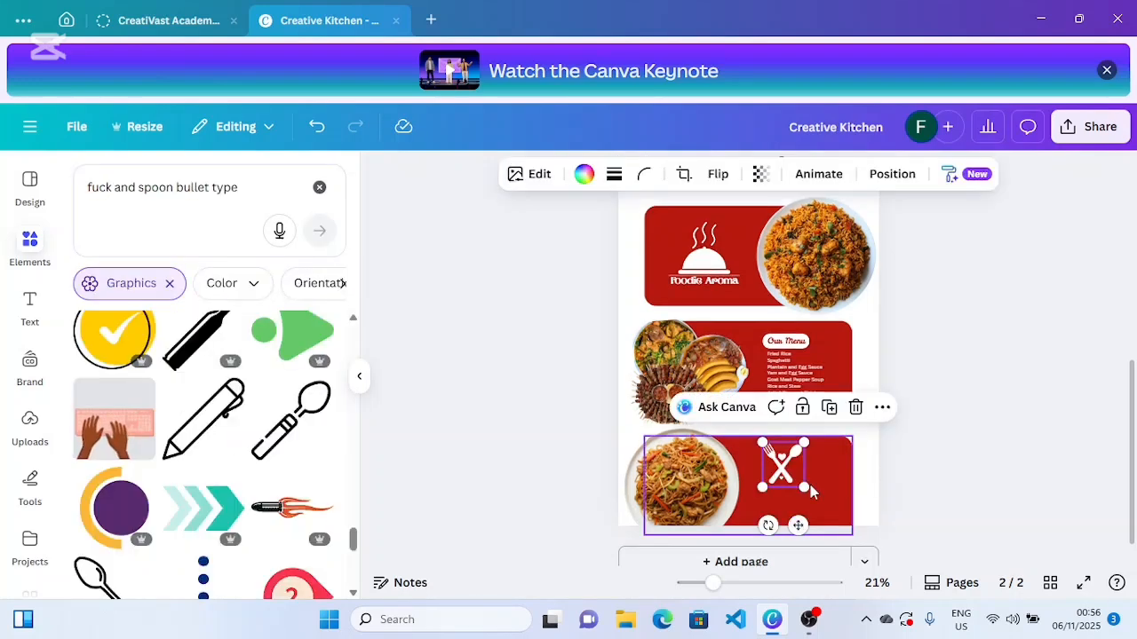
- Shrink the crossed fork-and-spoon graphic to bullet size and place it in front of "Fried Rice" in the dish list
left_click_drag(810, 485, 762, 447)
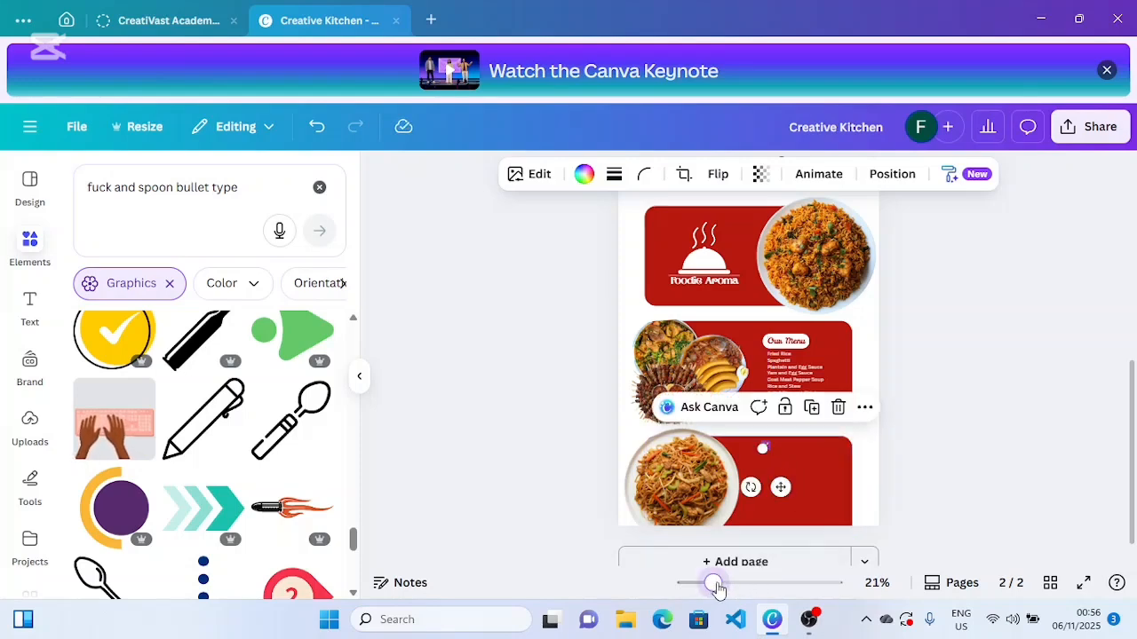
left_click_drag(719, 590, 733, 588)
left_click_drag(792, 557, 779, 375)
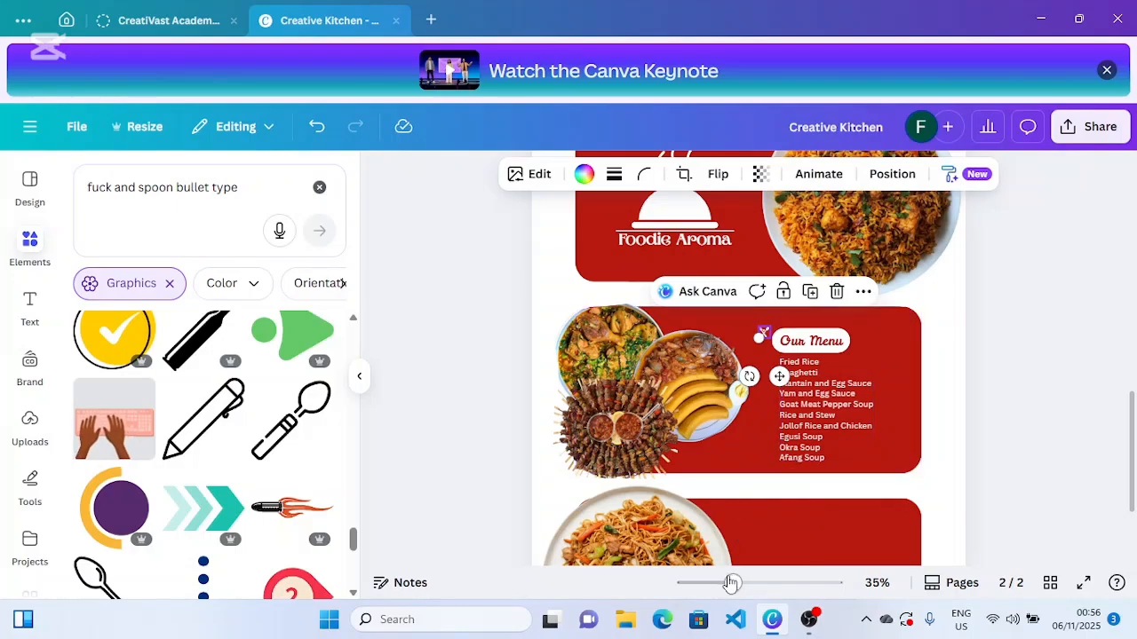
mouse_move(734, 586)
left_mouse_down()
mouse_move(761, 590)
mouse_move(751, 586)
left_mouse_up()
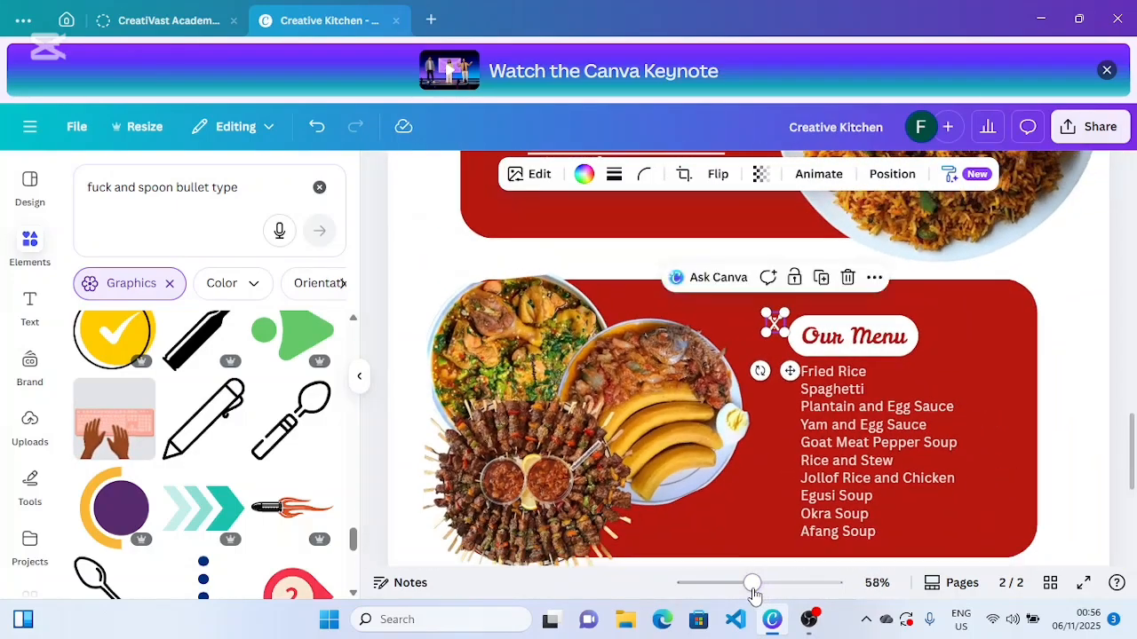
left_click_drag(788, 370, 806, 412)
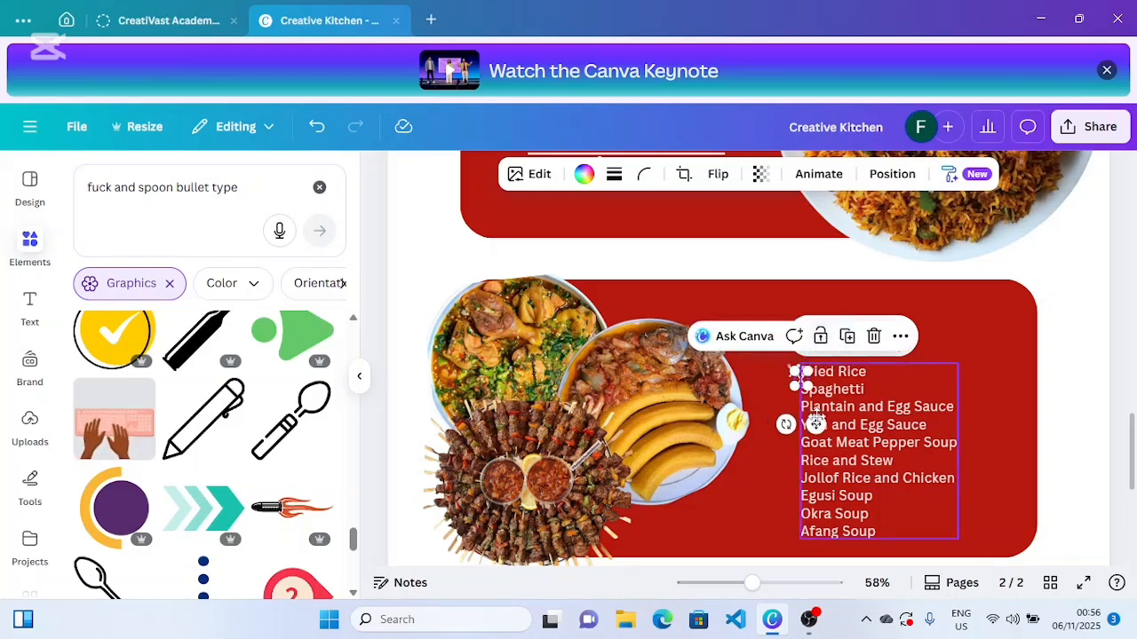
left_click_drag(815, 424, 808, 429)
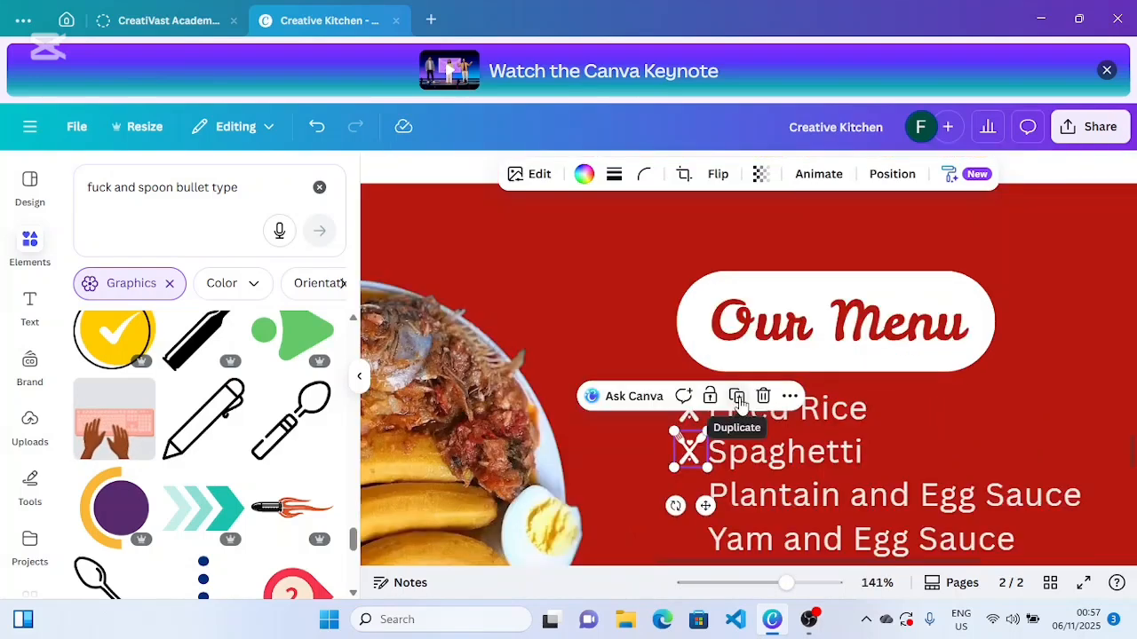
- Duplicate the fork-and-spoon icon and line up the copies as bullets in front of the remaining dishes
left_click(736, 397)
left_click_drag(700, 548, 695, 548)
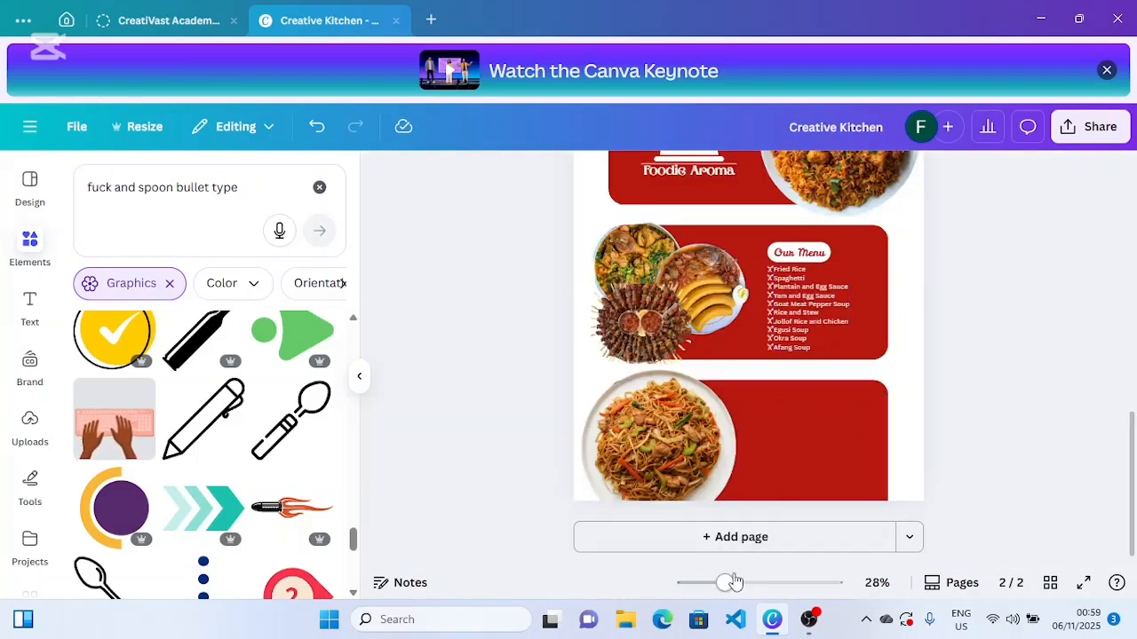
- Duplicate the white label behind "Our Menu" and place the copy on the lower panel, right of the noodle plate
mouse_move(727, 582)
left_mouse_down()
mouse_move(705, 586)
mouse_move(720, 586)
left_mouse_up()
scroll(908, 341, "down", 1)
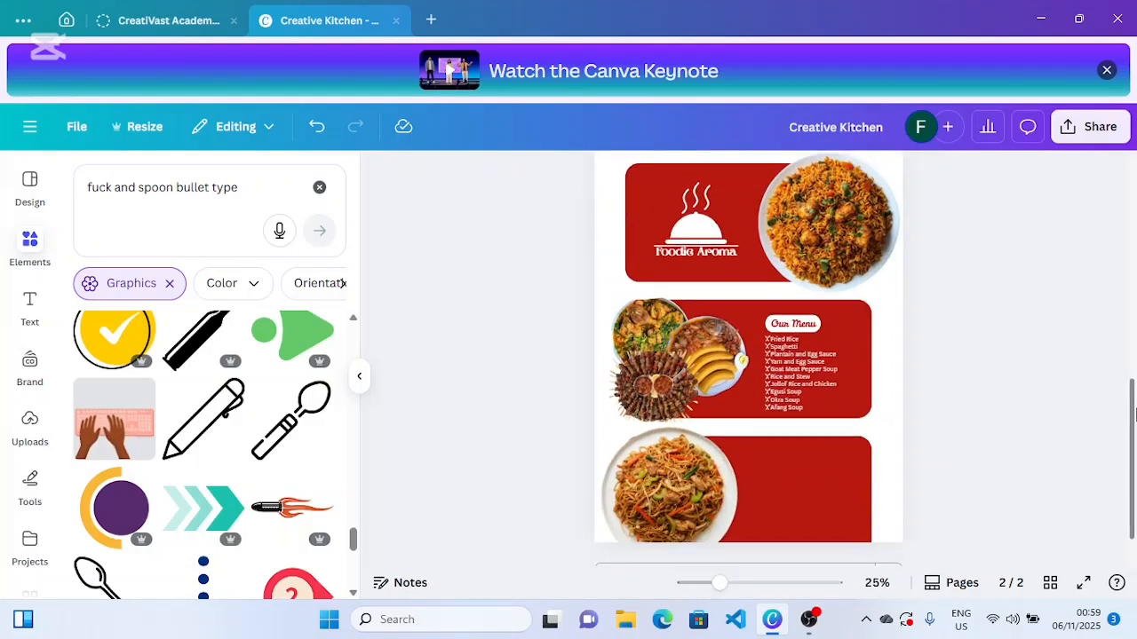
left_click(806, 322)
left_click(795, 324)
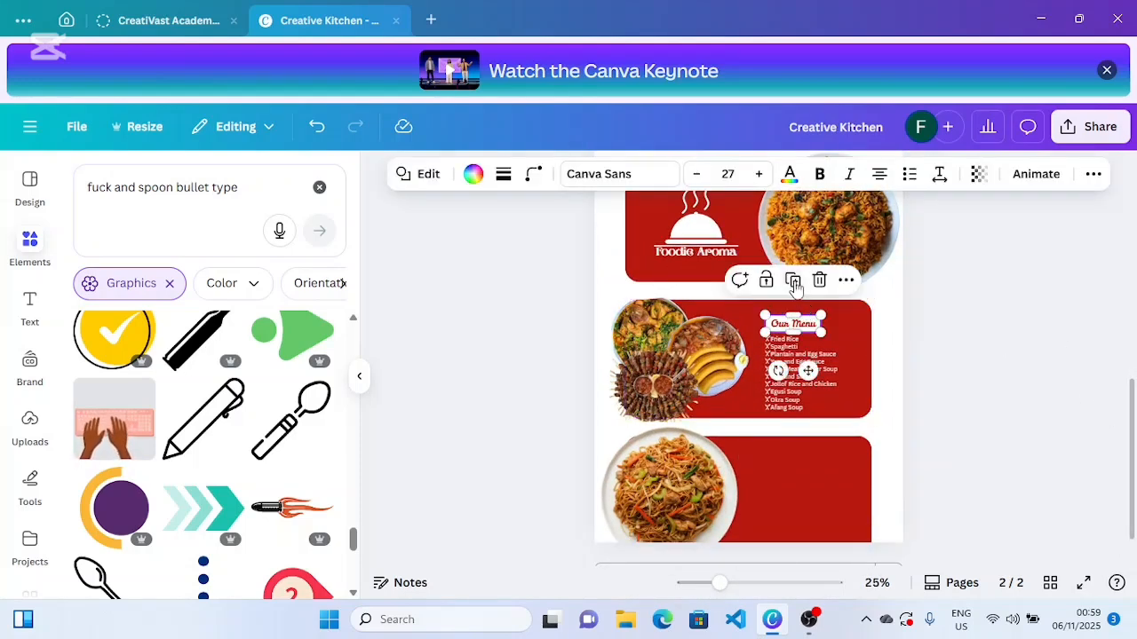
left_click(794, 283)
left_click_drag(810, 374, 801, 519)
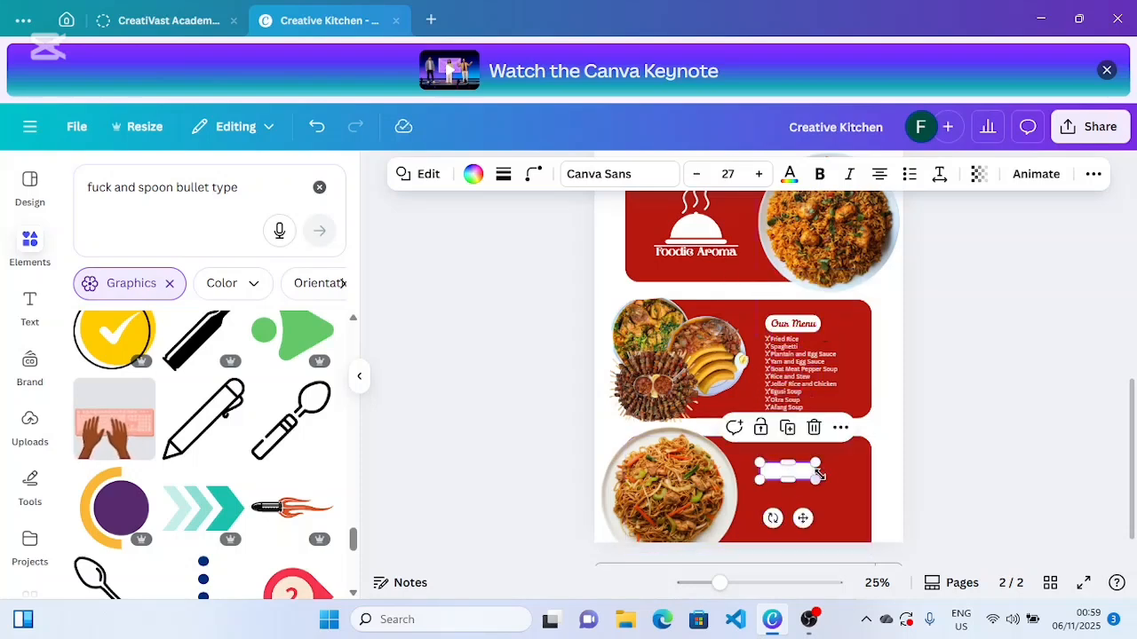
- Stretch the copied white label into a longer, slimmer bar near the lower panel's upper edge
left_click_drag(815, 472, 849, 468)
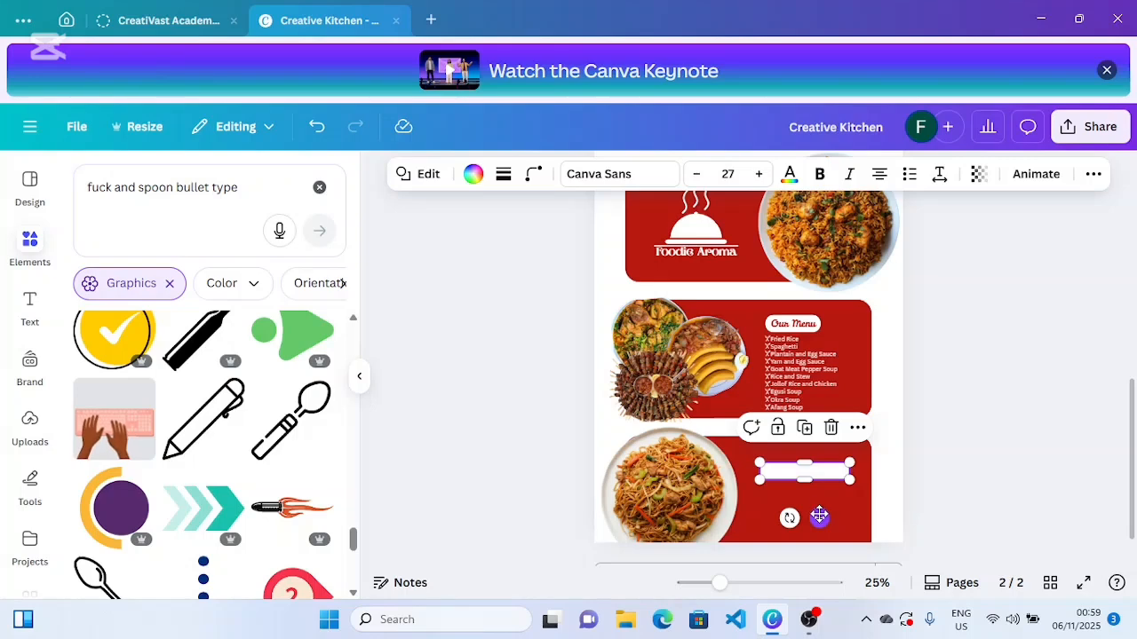
left_click_drag(819, 516, 813, 508)
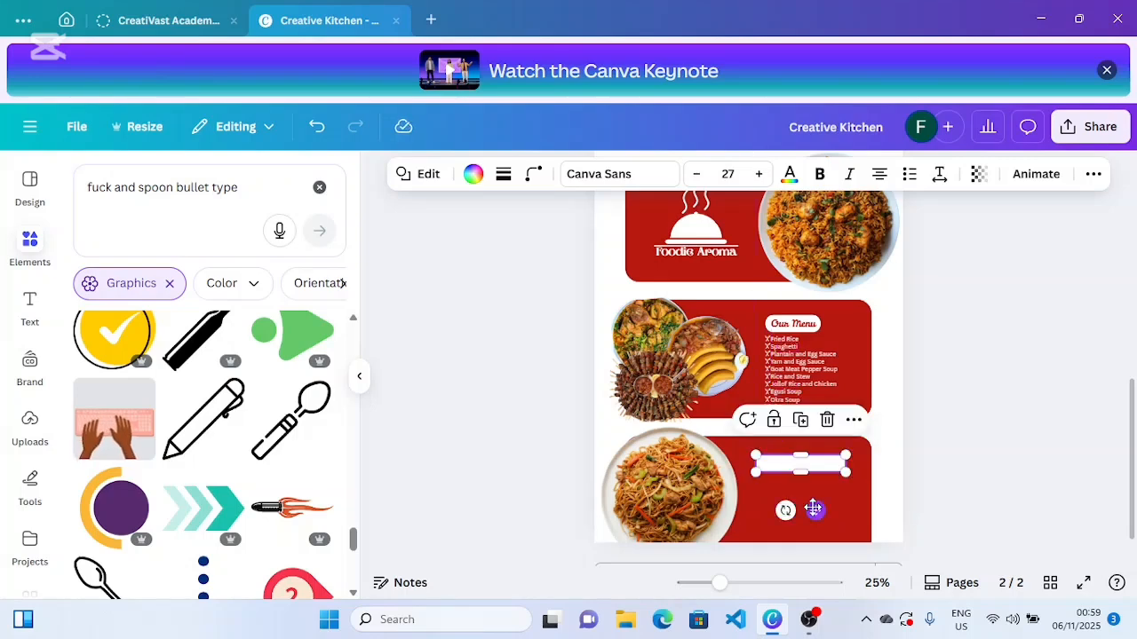
left_click(1036, 415)
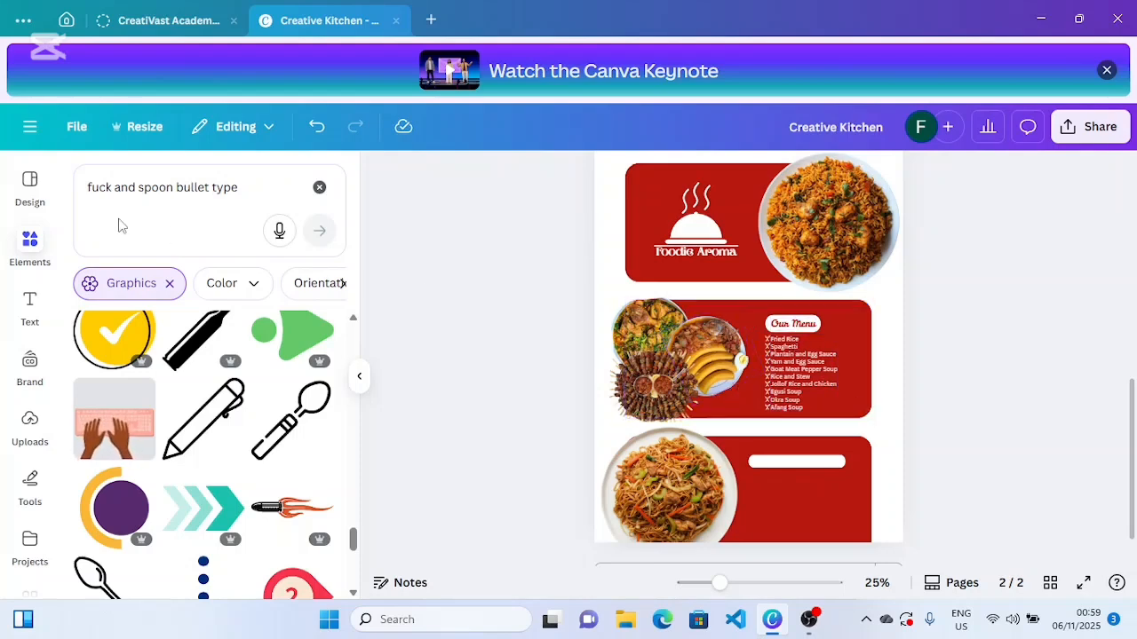
- Add a text box reading "FOR MORE ENQUIRIES CONTACT" to page 2
left_click(30, 304)
left_click(173, 241)
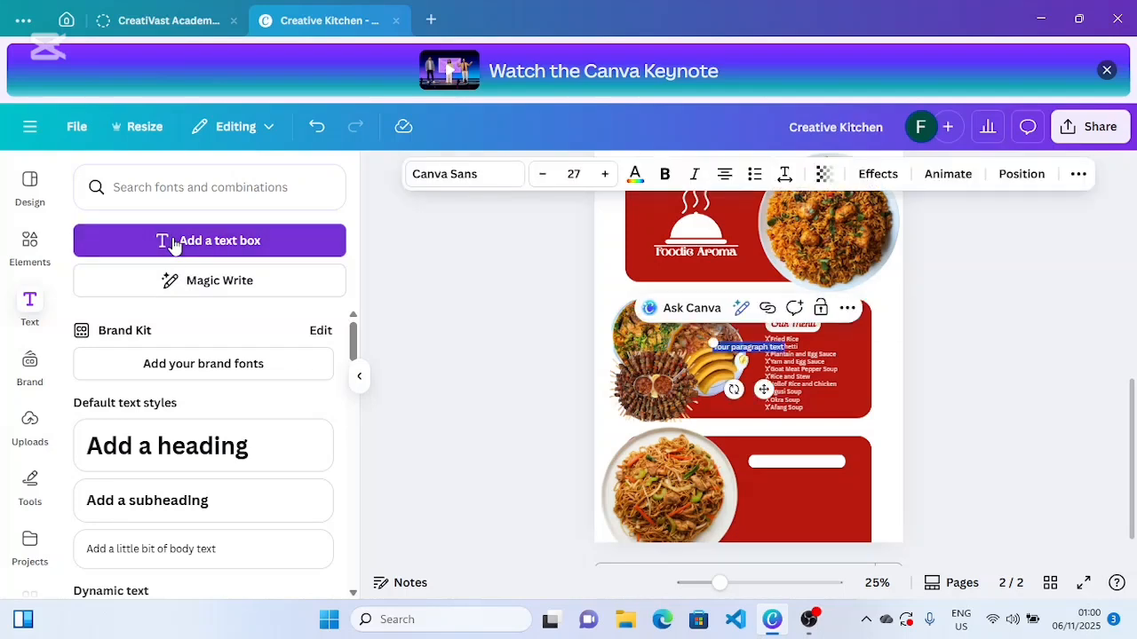
key("BackSpace")
type("FOR MORE")
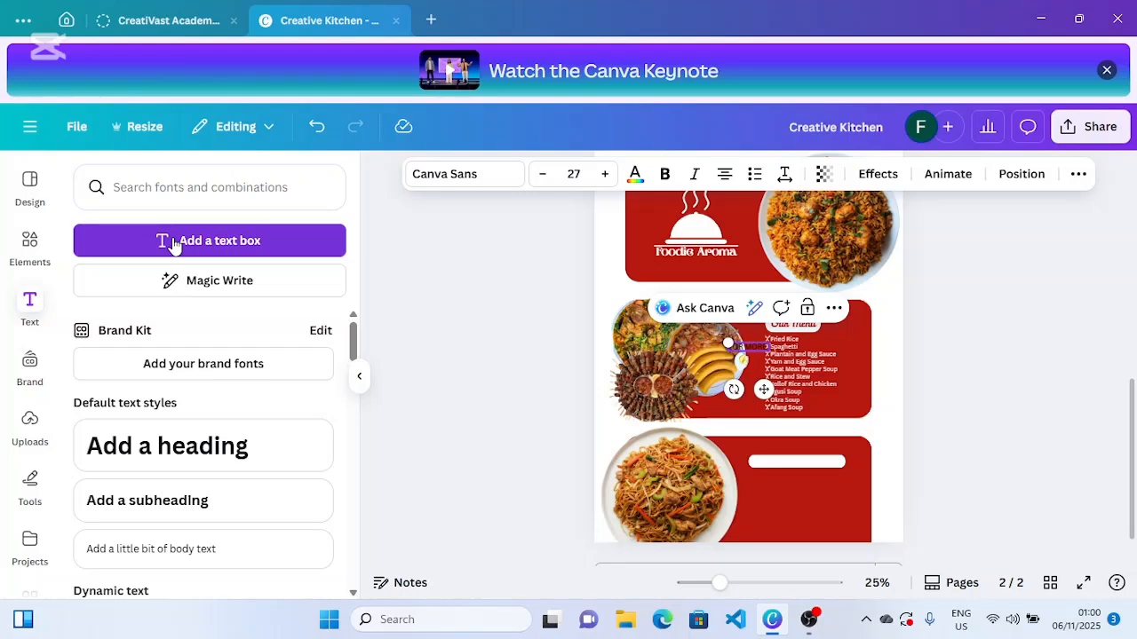
type(" EN")
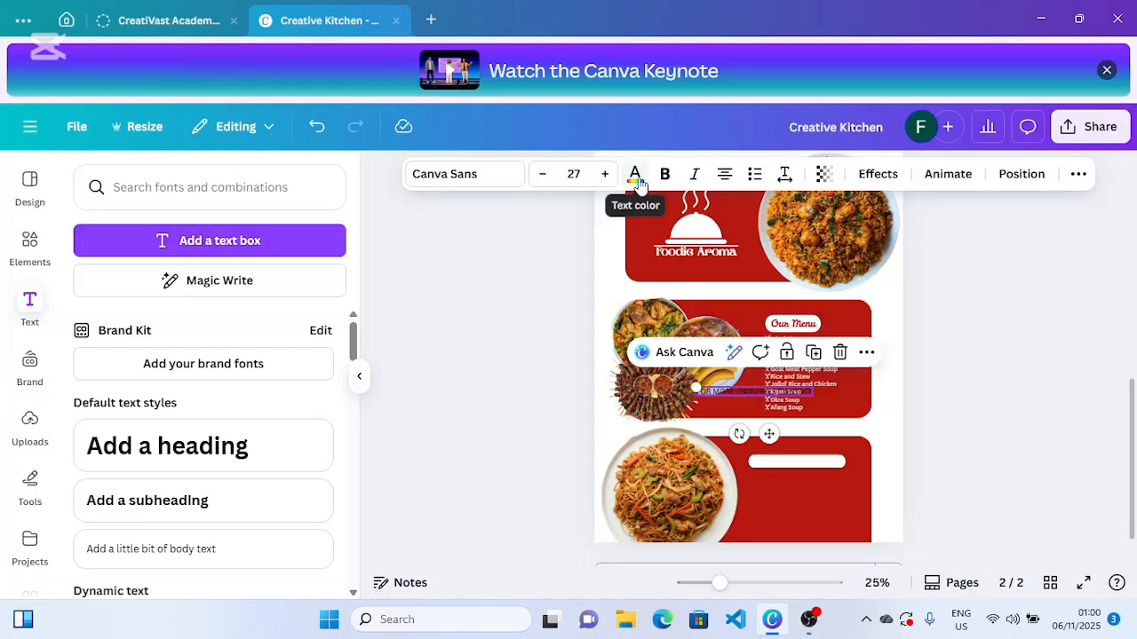
- Colour the "FOR MORE ENQUIRIES CONTACT" text the panels' dark red and move it onto the lower panel's white bar
left_click(637, 182)
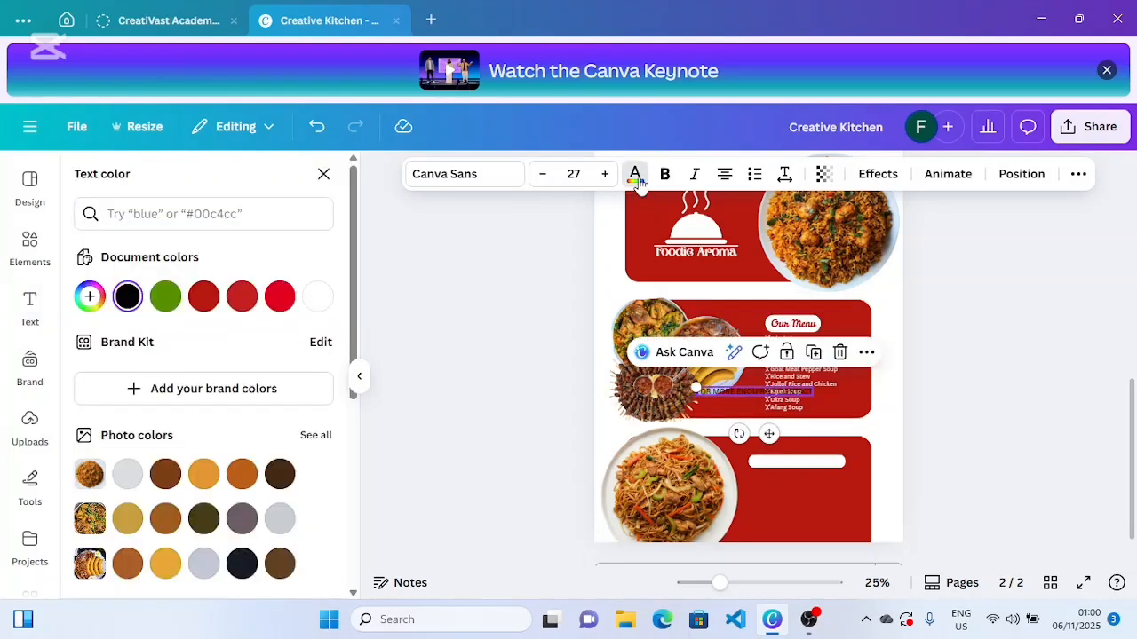
left_click(203, 296)
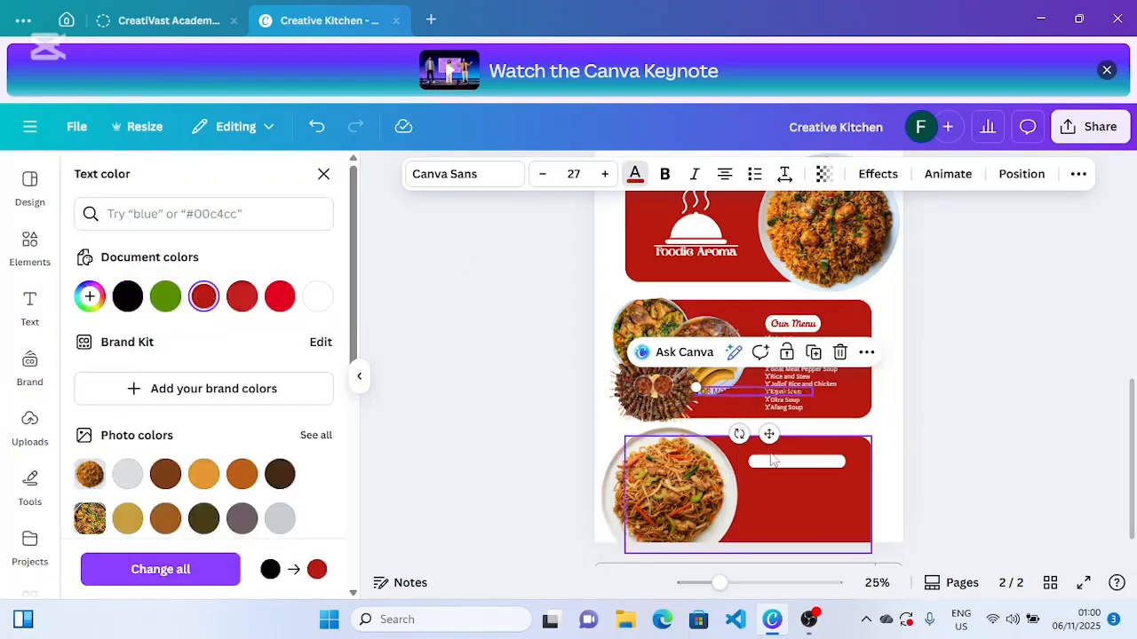
left_click_drag(771, 432, 811, 504)
- Reduce the enquiries text to font size 20 and centre it within the white bar
left_click(543, 175)
left_click(543, 175)
left_click(542, 175)
left_click(542, 175)
left_click(542, 175)
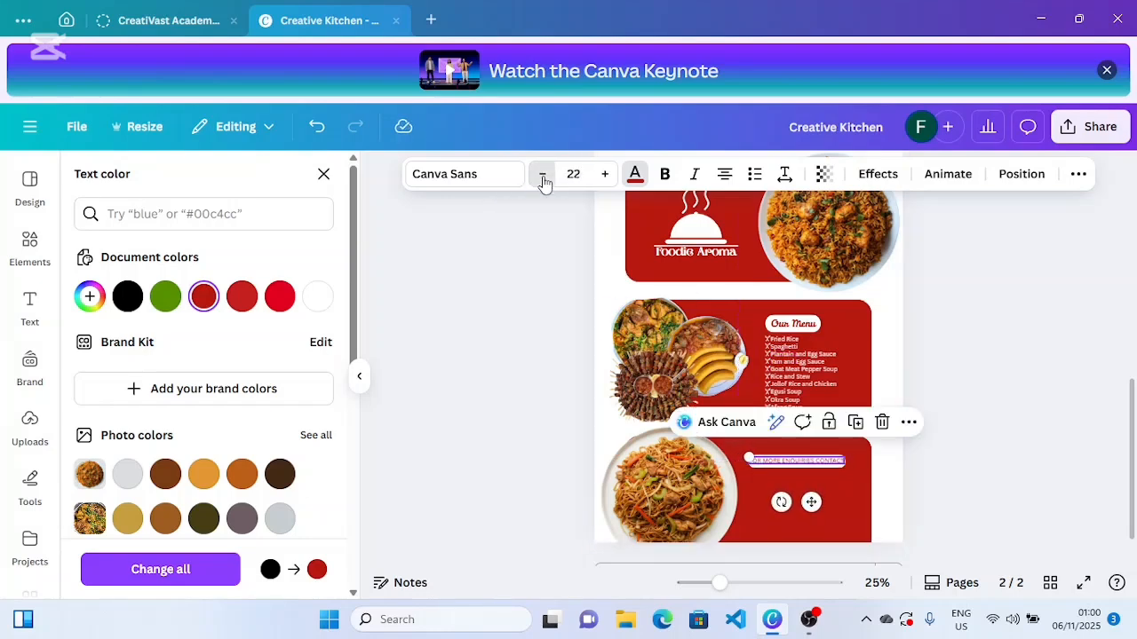
left_click(543, 175)
left_click(543, 175)
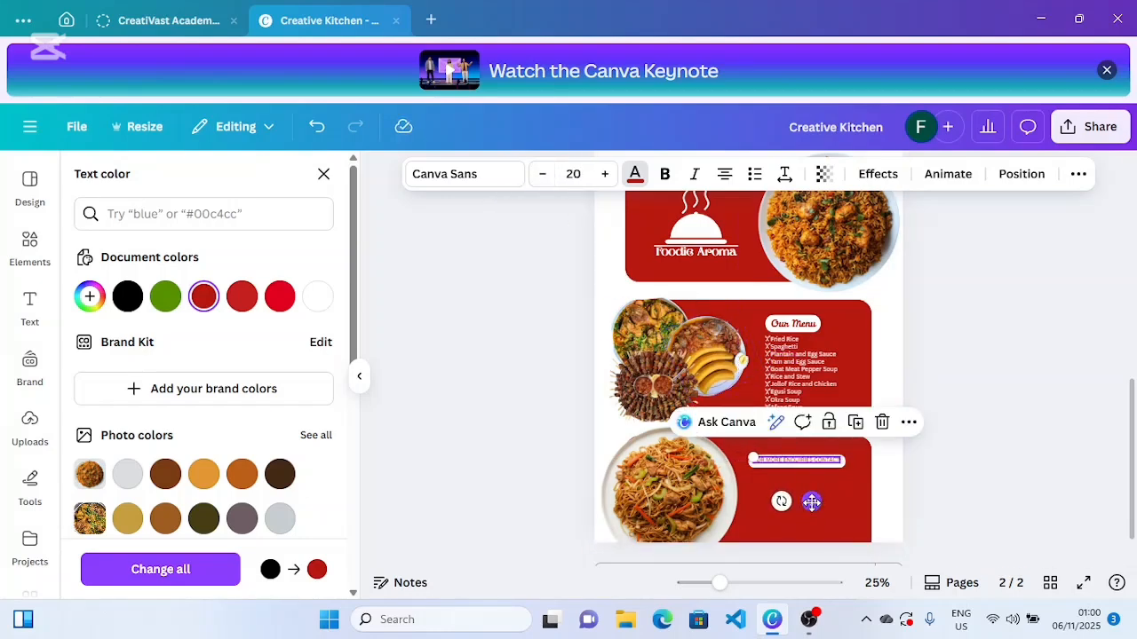
mouse_move(810, 502)
left_mouse_down()
mouse_move(816, 514)
mouse_move(812, 505)
left_mouse_up()
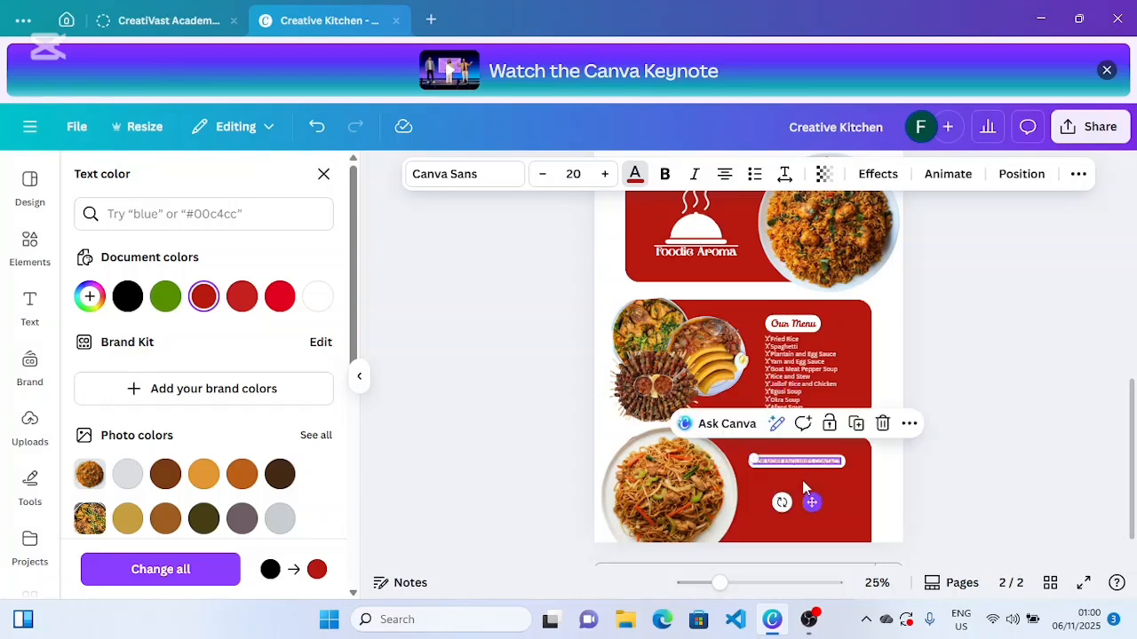
- Make the enquiries text bold, trying size 21 before setting its font size back to 20
left_click(602, 177)
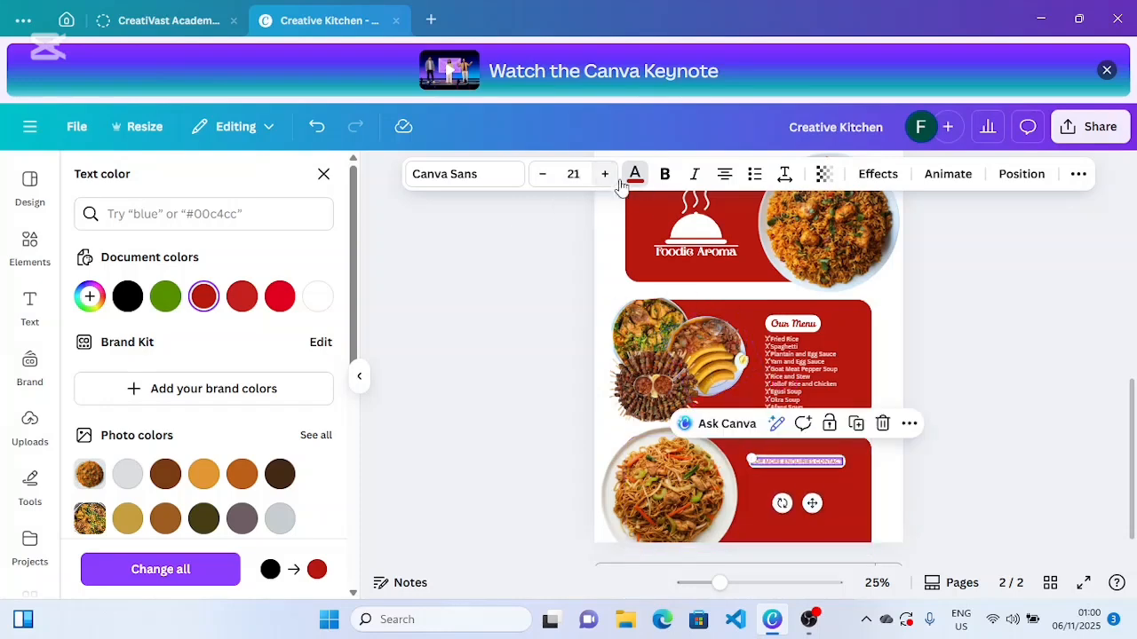
left_click(665, 177)
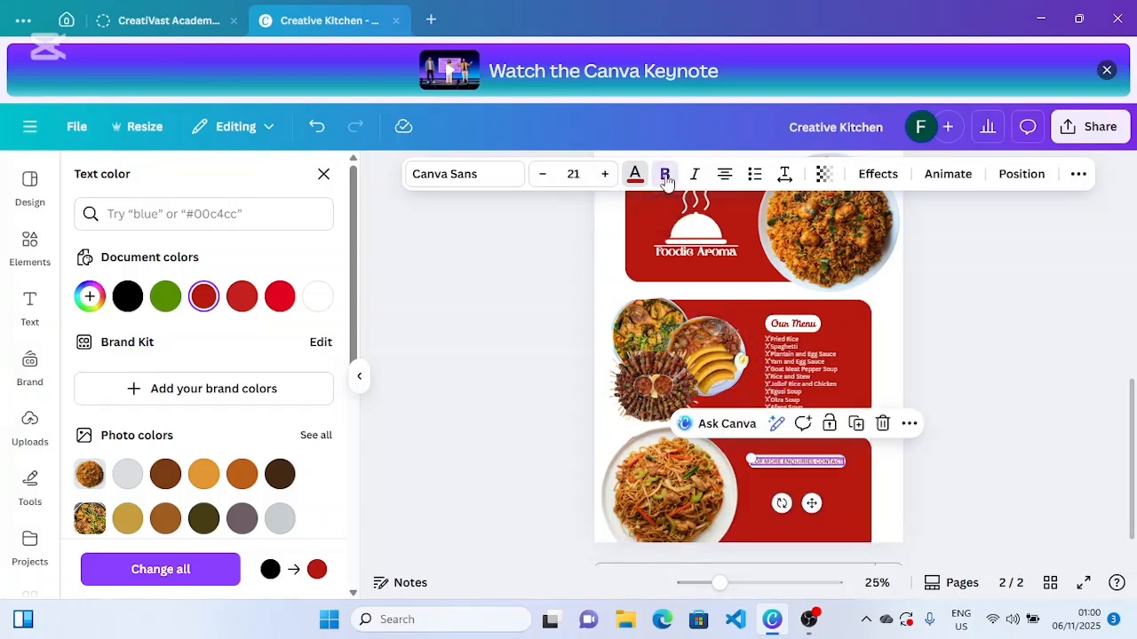
left_click(543, 176)
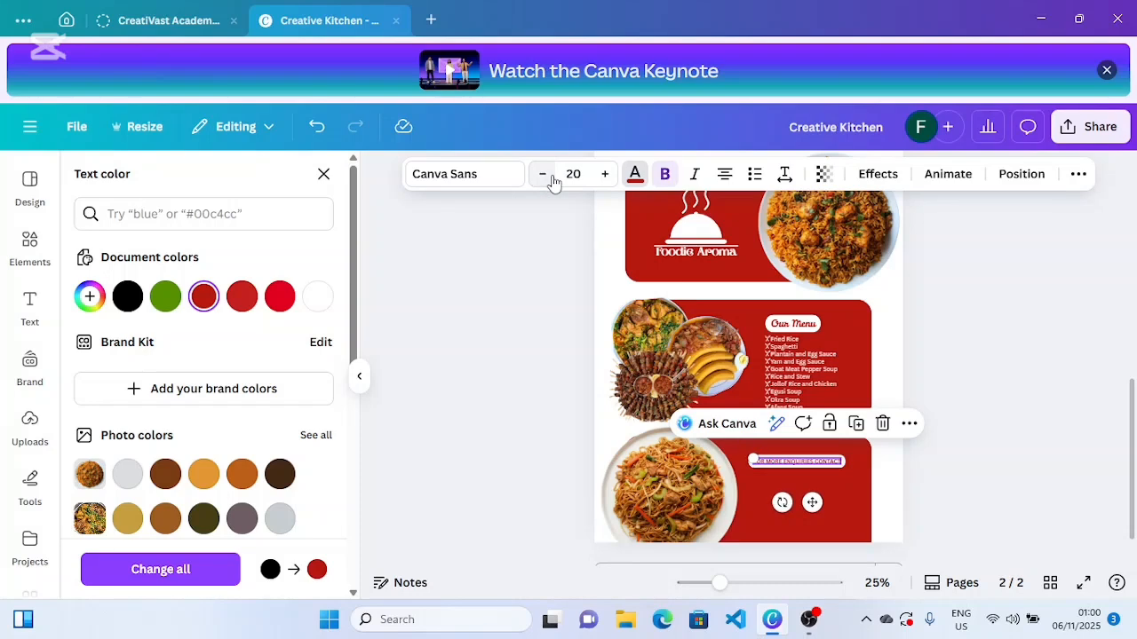
left_click(944, 427)
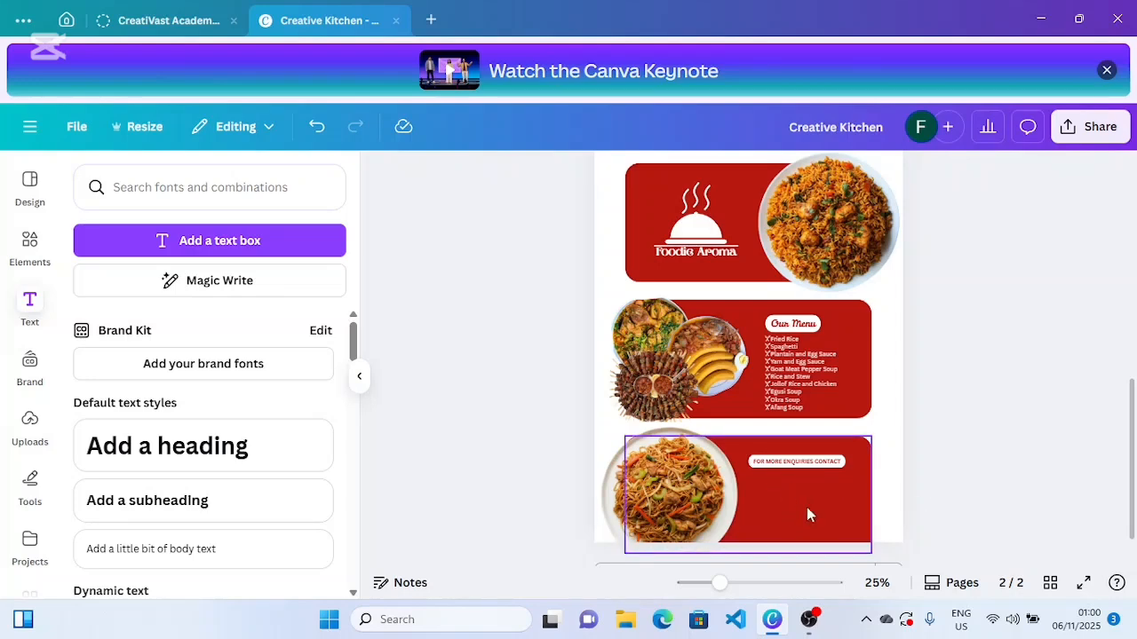
- Duplicate the enquiries text, place the copy just below the white bar and colour it white
double_click(805, 464)
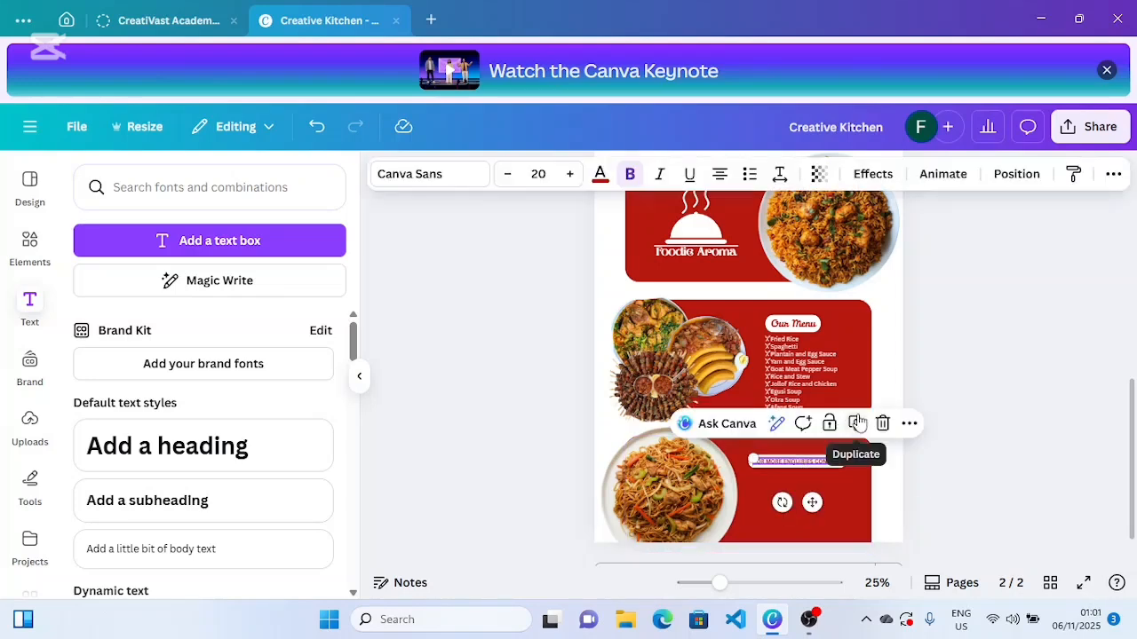
left_click_drag(812, 503, 812, 522)
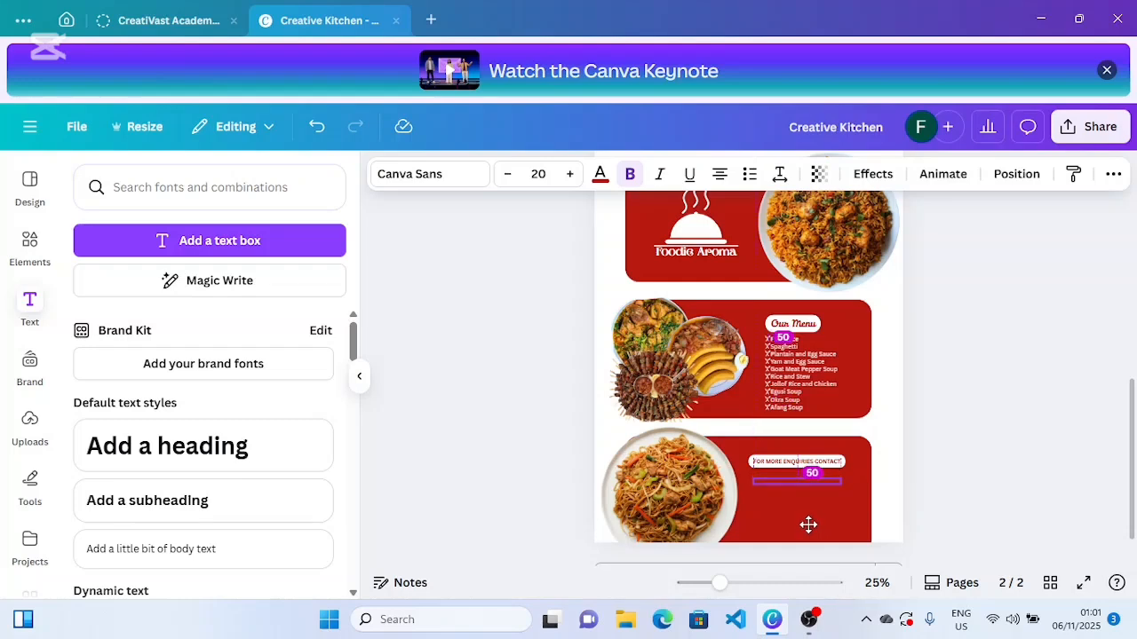
left_click(599, 175)
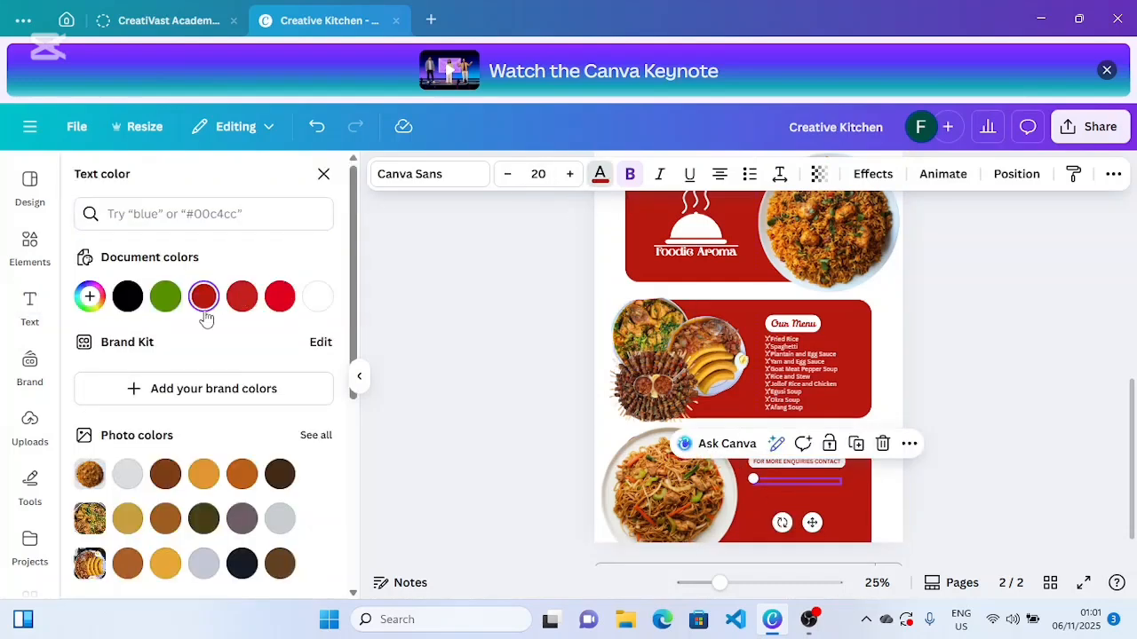
left_click(318, 296)
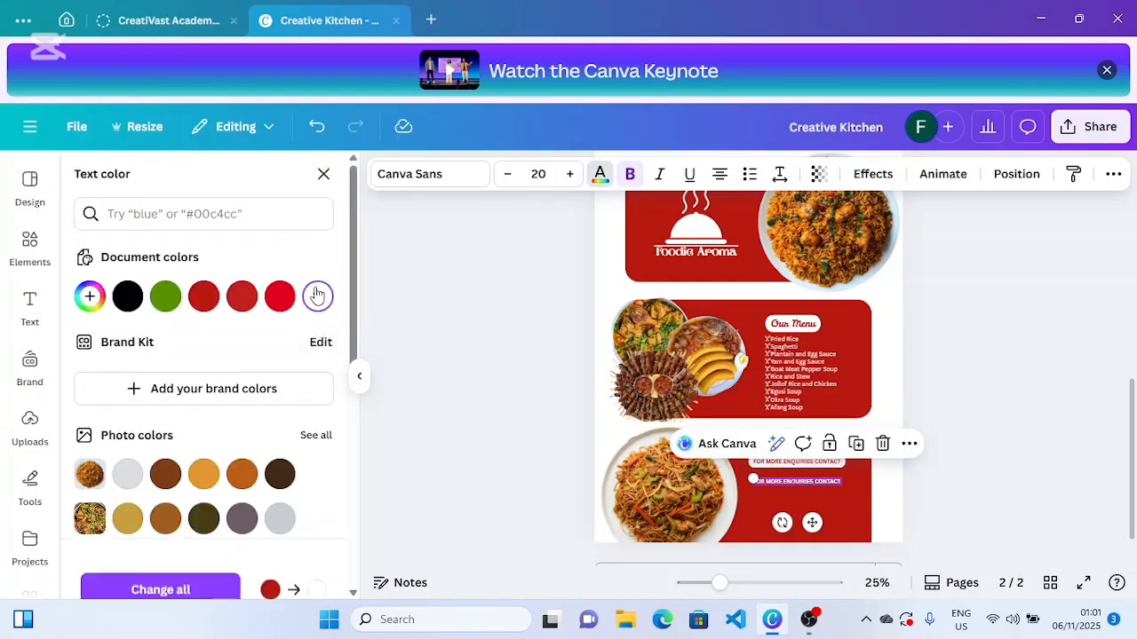
- Replace the copied text with the contact phone number, enlarge it to font size 36.4 and centre it below the enquiries label
left_click(785, 482)
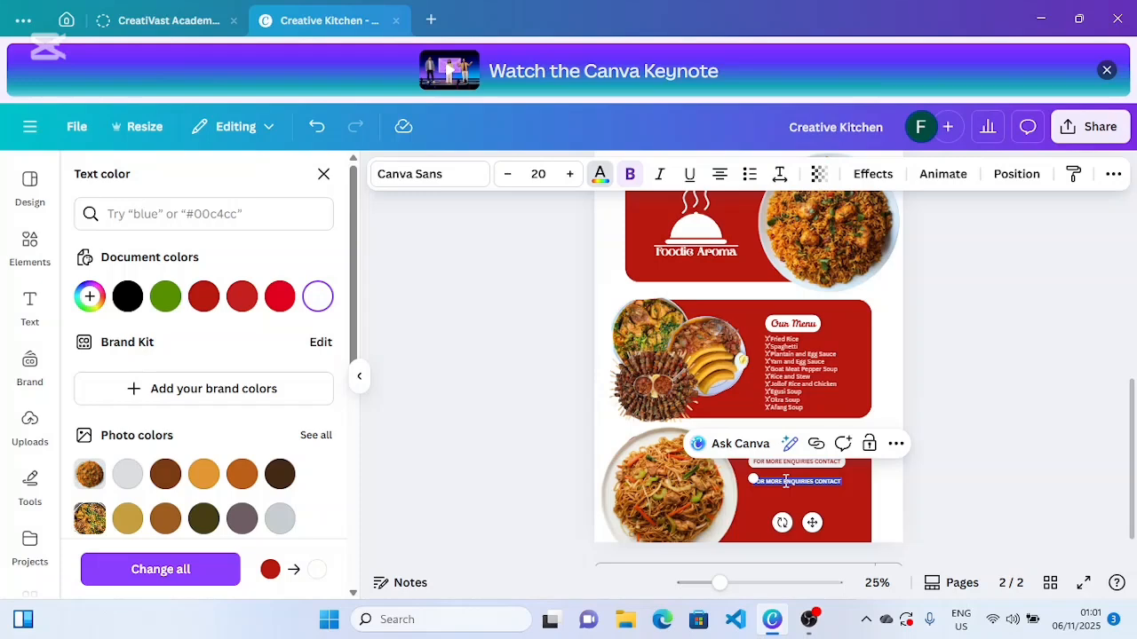
key("ctrl+v")
left_click_drag(794, 521, 815, 522)
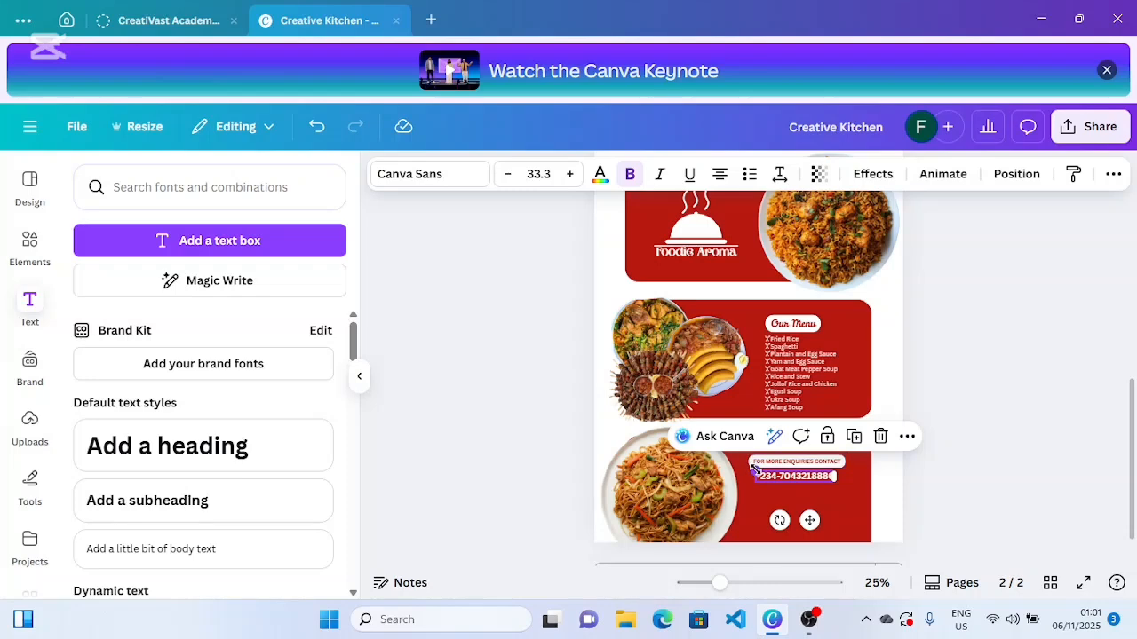
left_click_drag(750, 468, 744, 464)
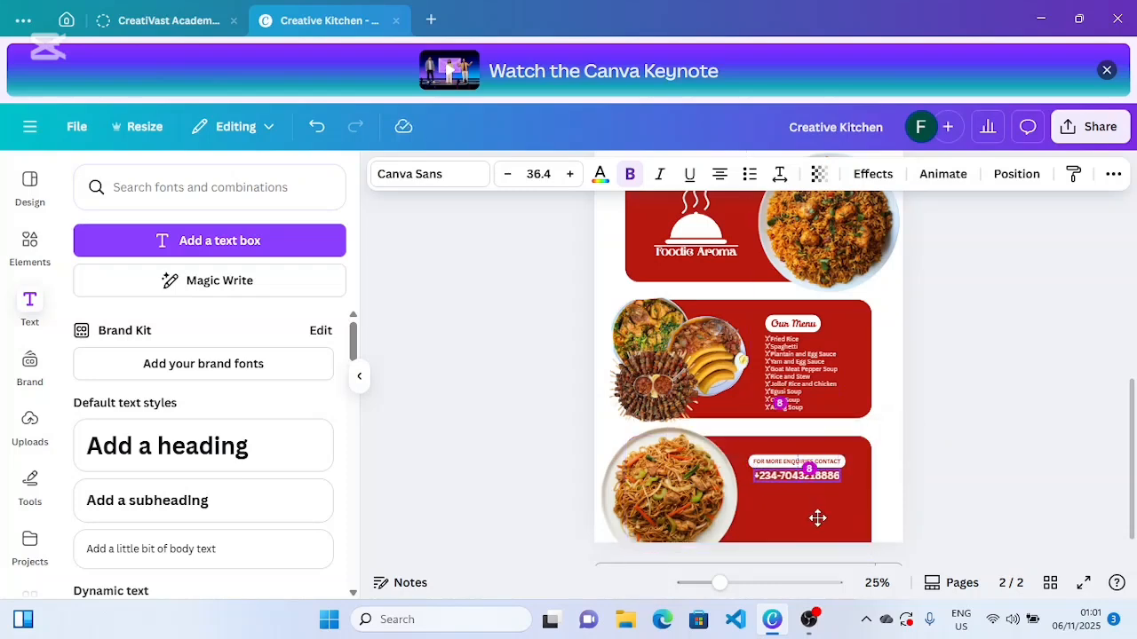
left_click(817, 518)
left_click(921, 505)
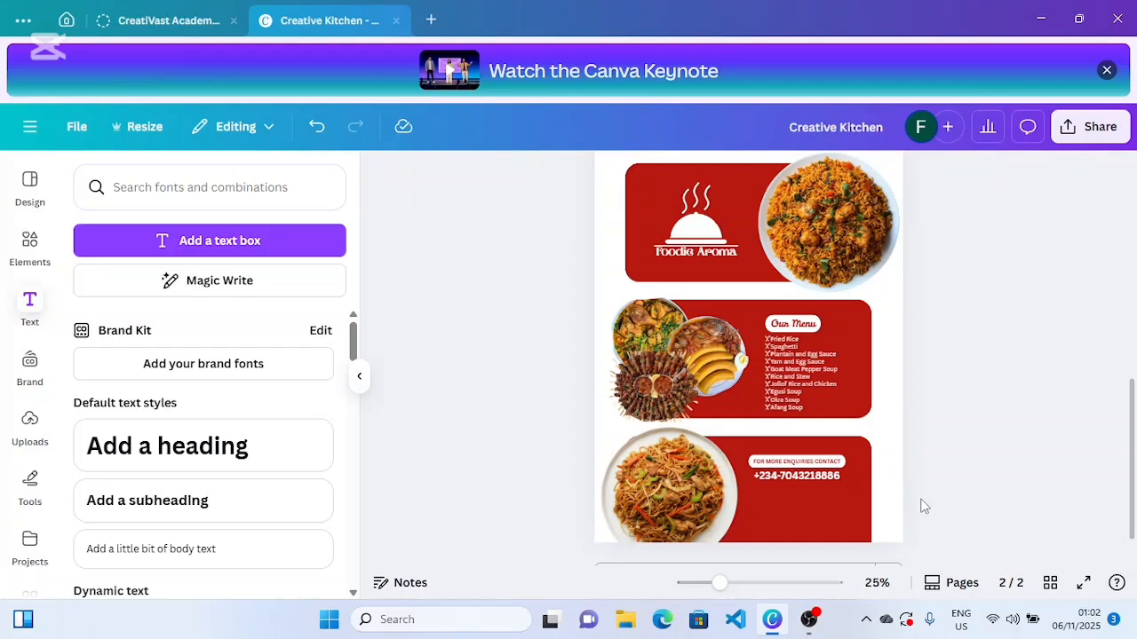
- Remove the bold formatting from the phone number
left_click(803, 476)
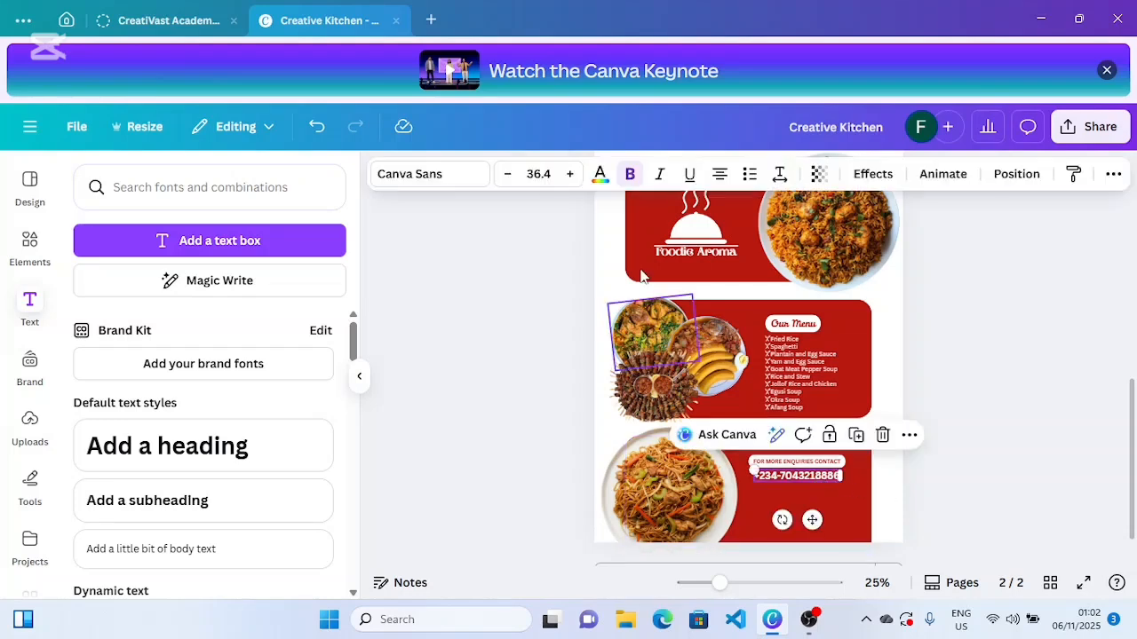
left_click(627, 175)
left_click(966, 385)
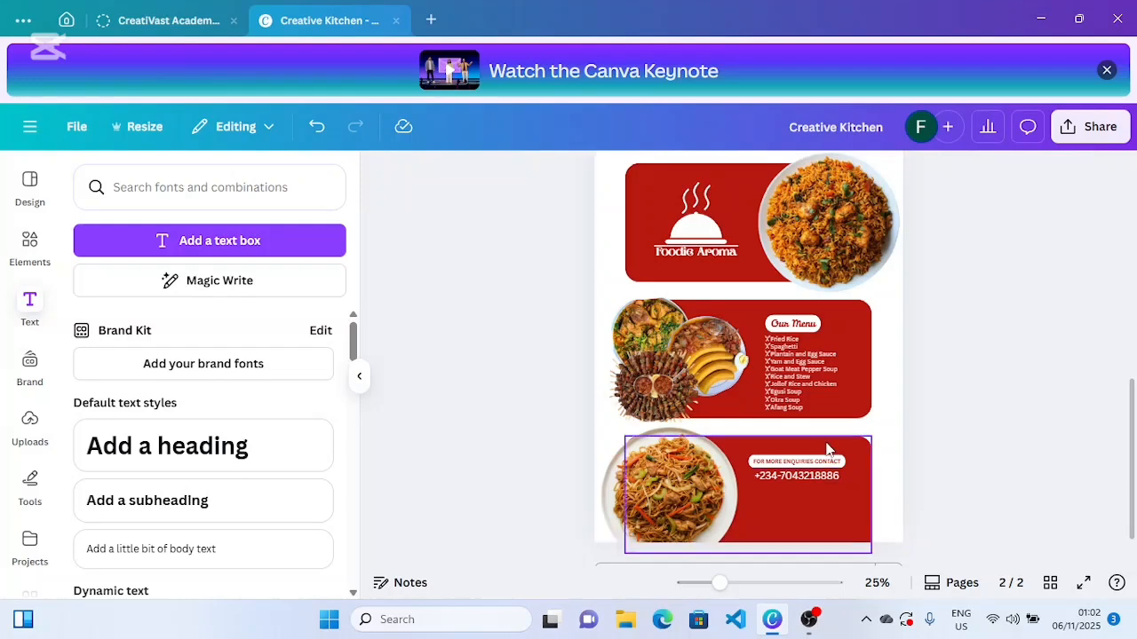
- Duplicate the white bar, place the copy centred below the phone number and shorten it from both ends
left_click(845, 473)
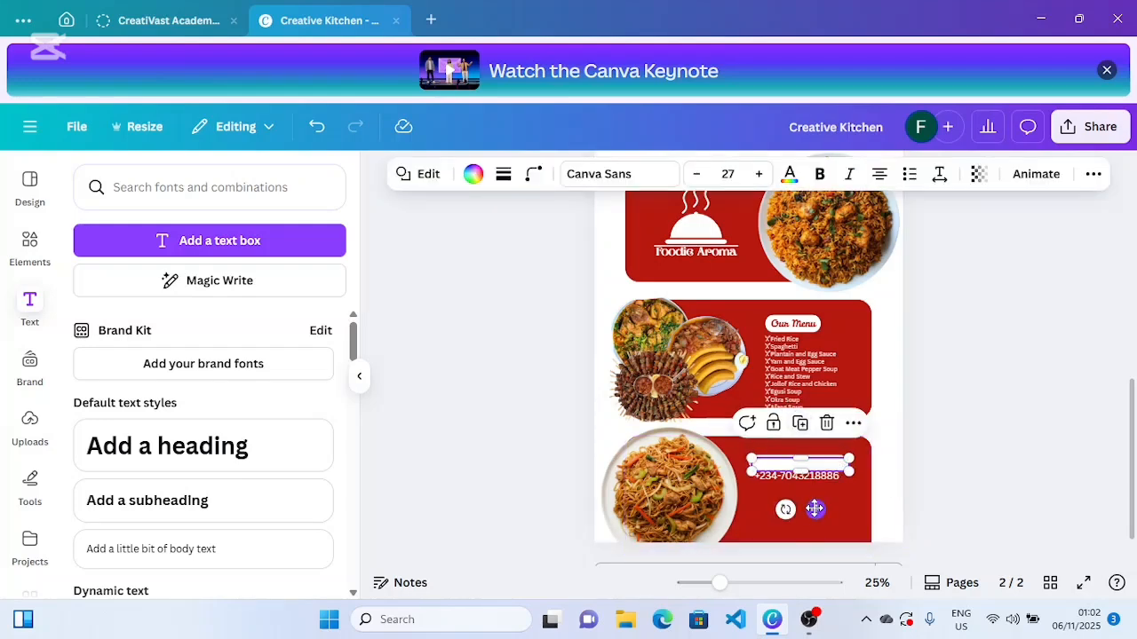
left_click_drag(816, 510, 813, 542)
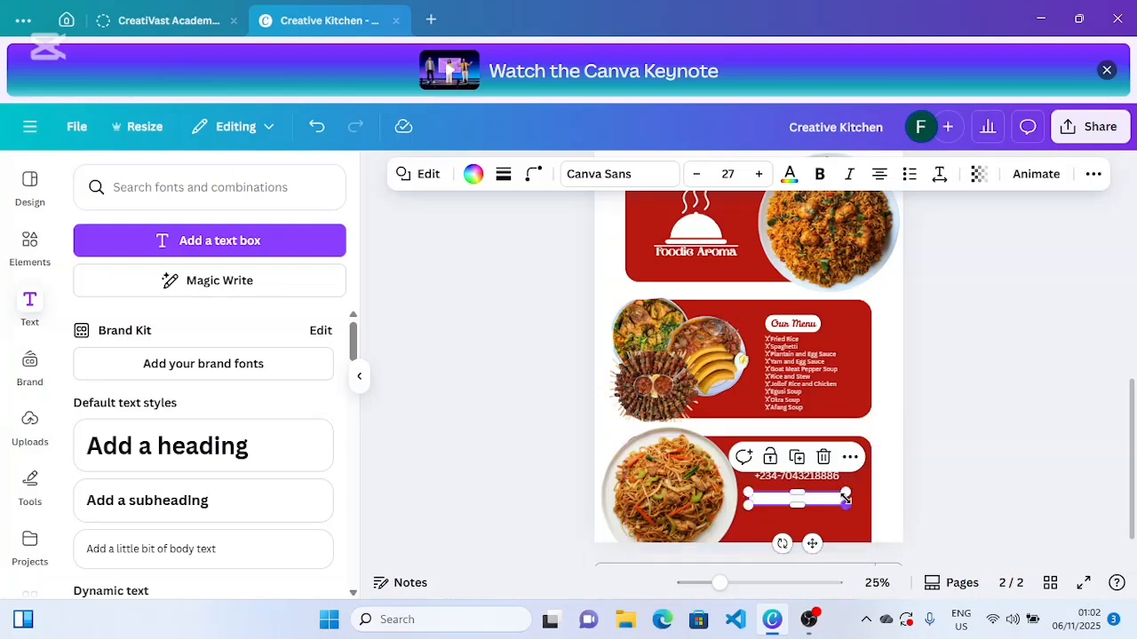
left_click_drag(844, 491, 828, 491)
left_click_drag(749, 494, 771, 495)
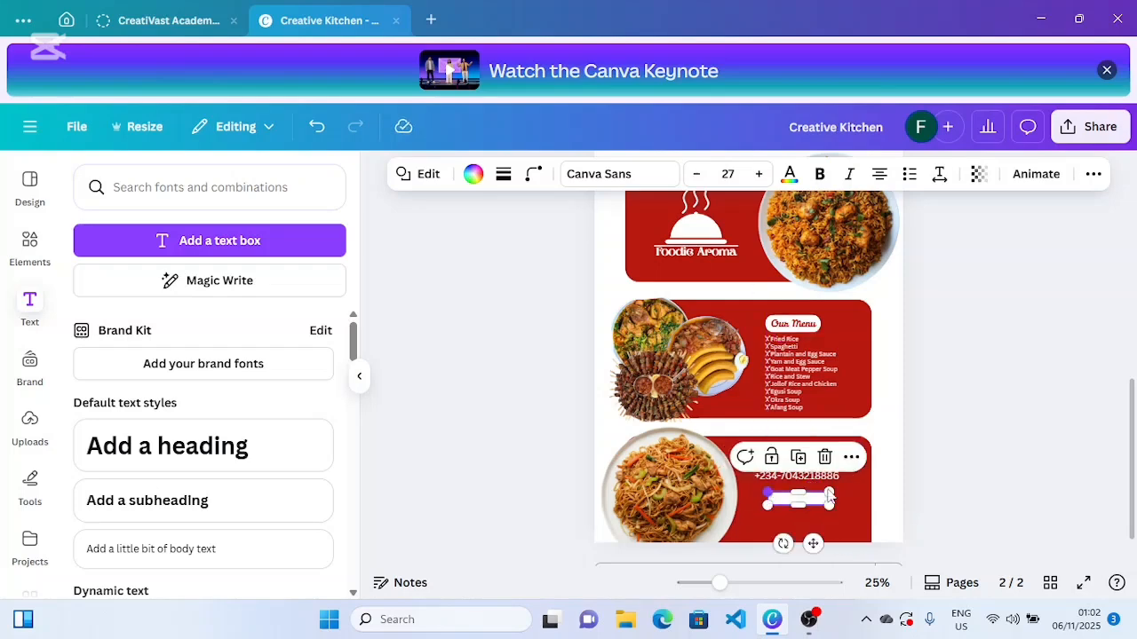
left_click(991, 502)
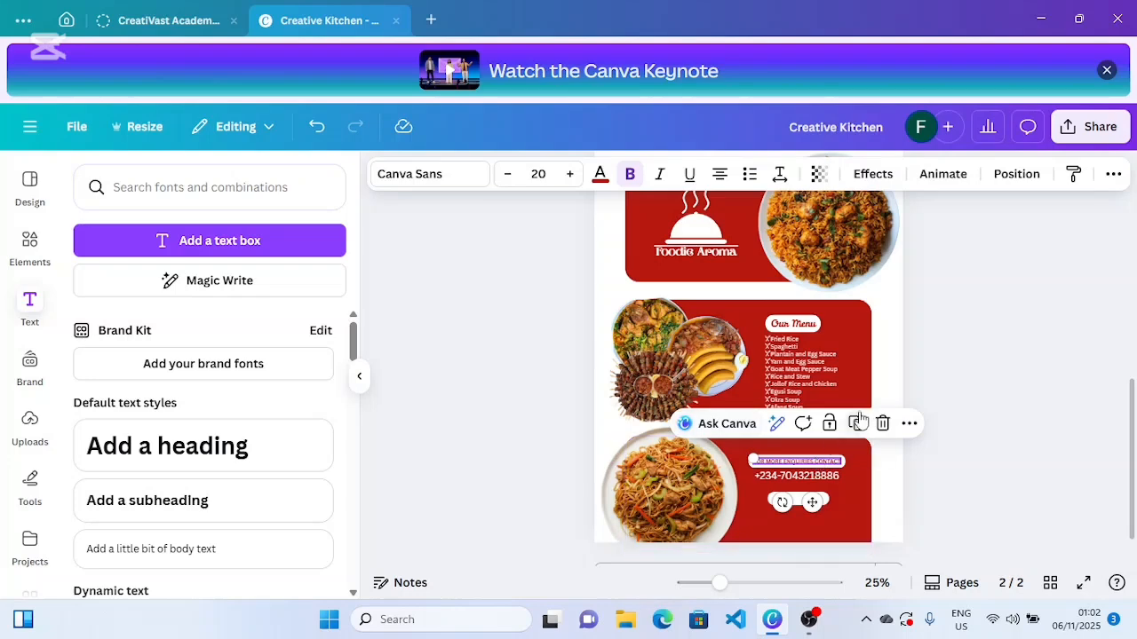
- Duplicate the enquiries text onto the short white bar, change the copy to "LOCATE US" and centre it at font size 22
left_click(856, 423)
left_click_drag(814, 503, 809, 537)
double_click(806, 499)
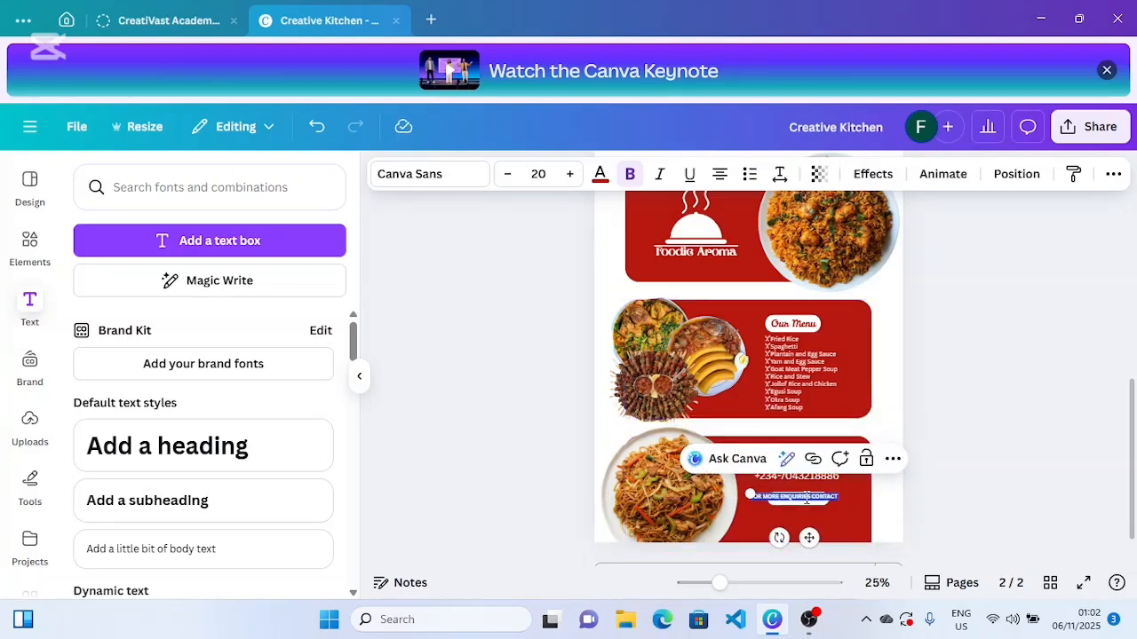
key("BackSpace")
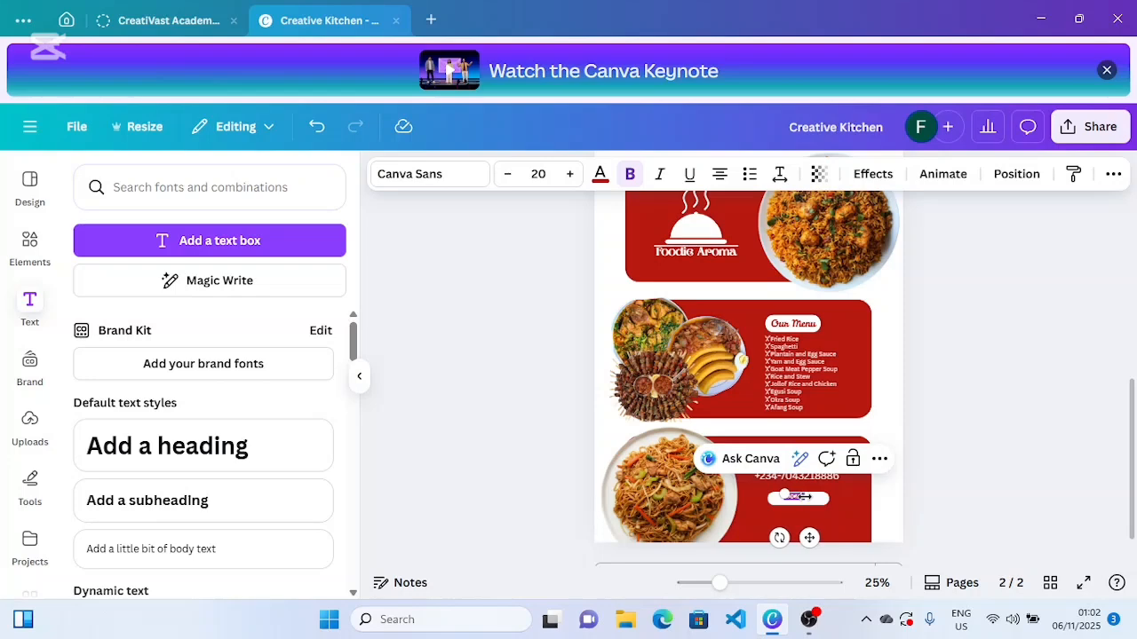
type("LOCATE U")
left_click_drag(809, 537, 814, 539)
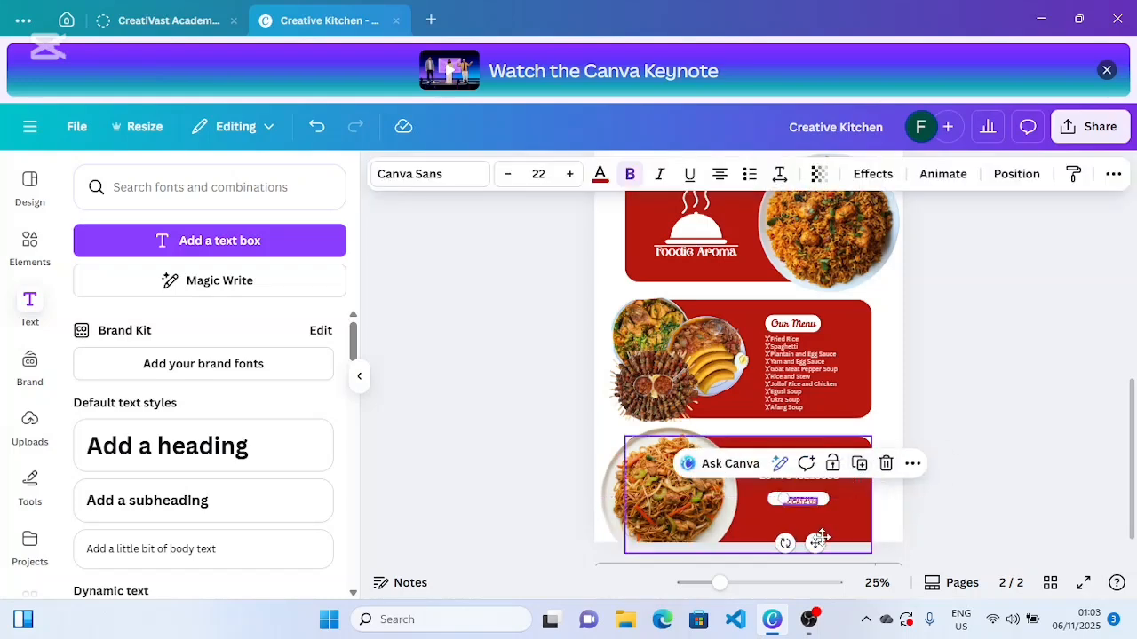
- Duplicate the "LOCATE US" text, place the copy below the short white bar and colour it white
left_click(855, 460)
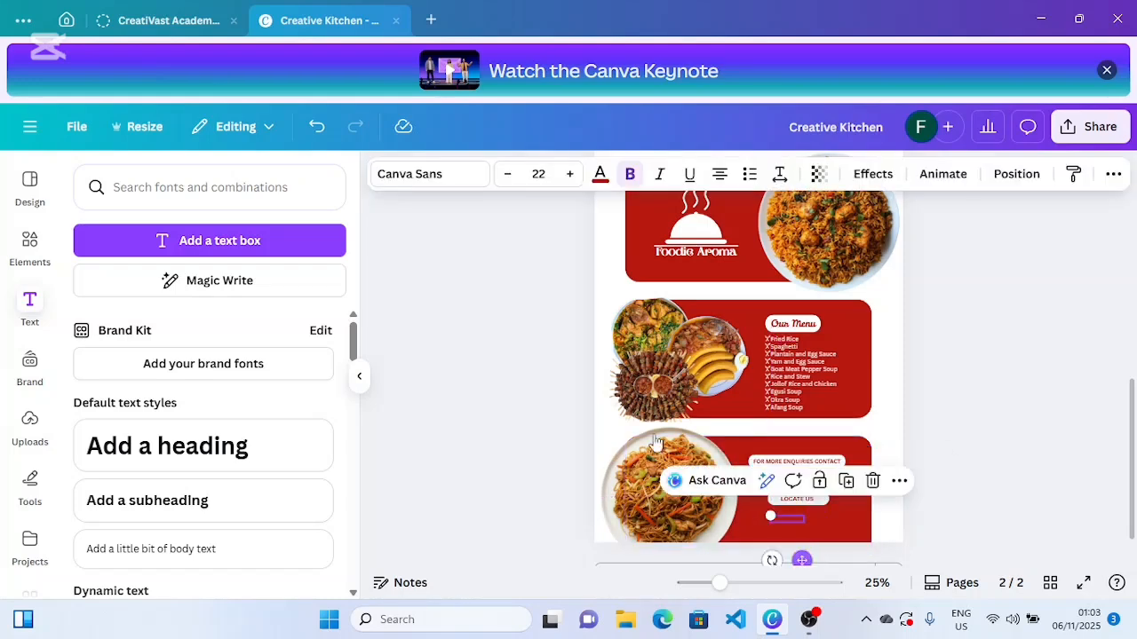
left_click(600, 176)
left_click(310, 301)
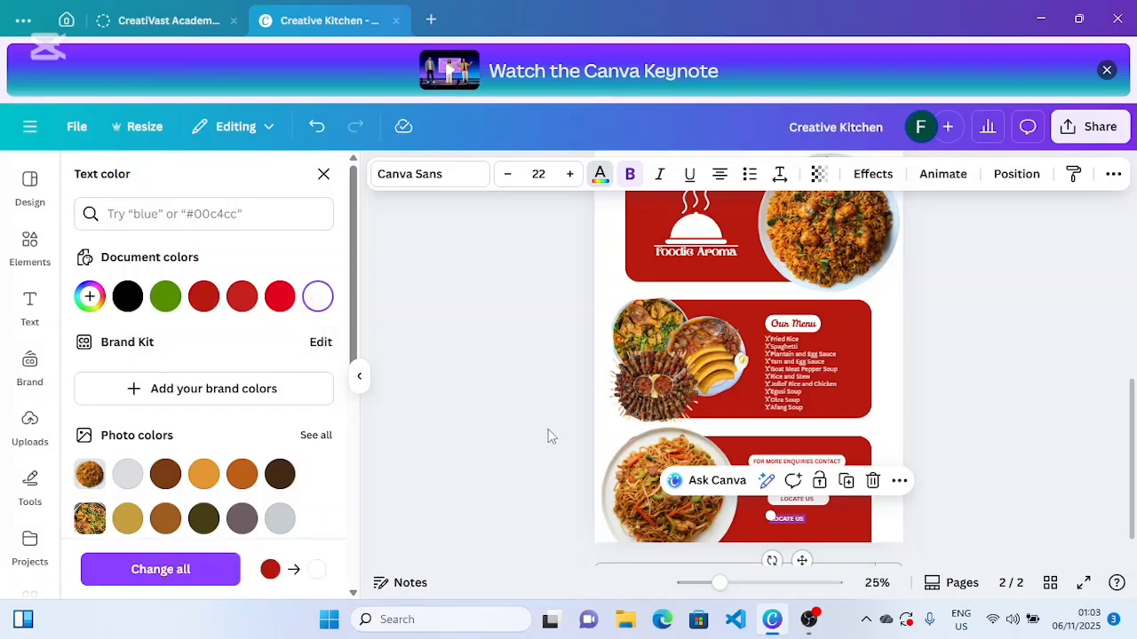
- Replace the copied text with the restaurant's address, wrap it onto two lines and reduce it to font size 23
double_click(796, 519)
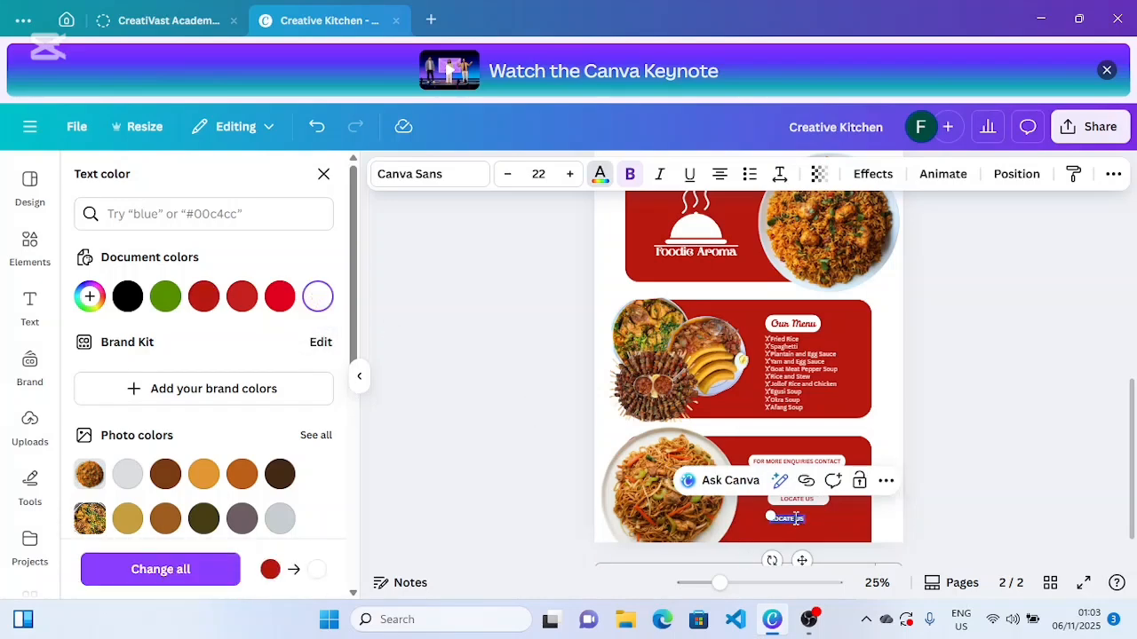
type("BESIDE RSU MAIN GATE, MILE 3 RIVERS STATE, PORT HARCOURT")
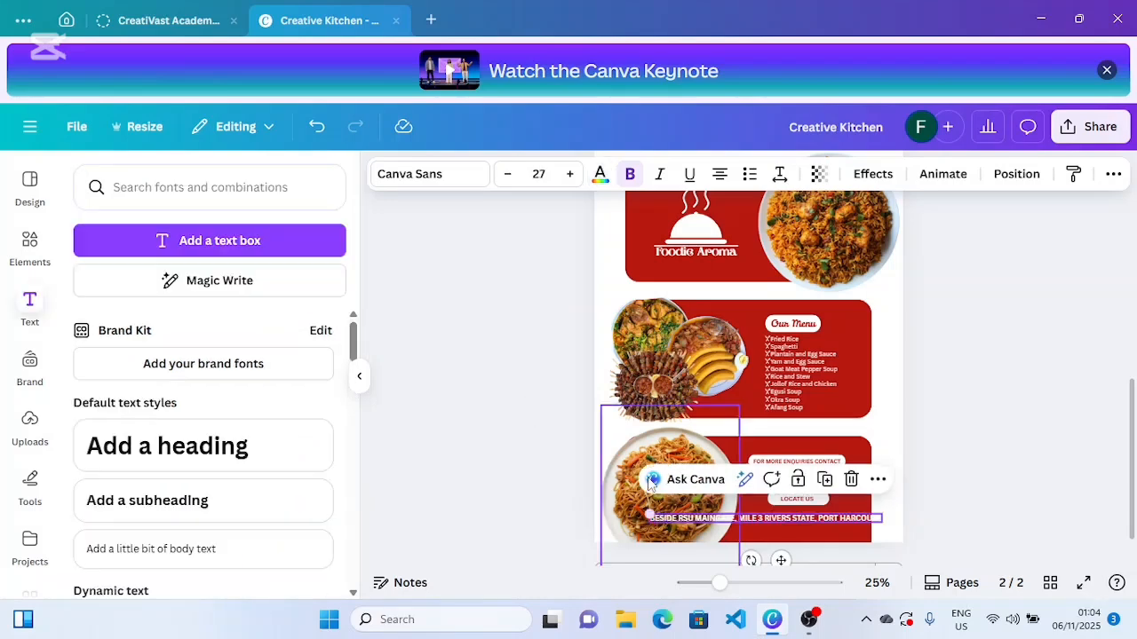
left_click_drag(884, 518, 816, 522)
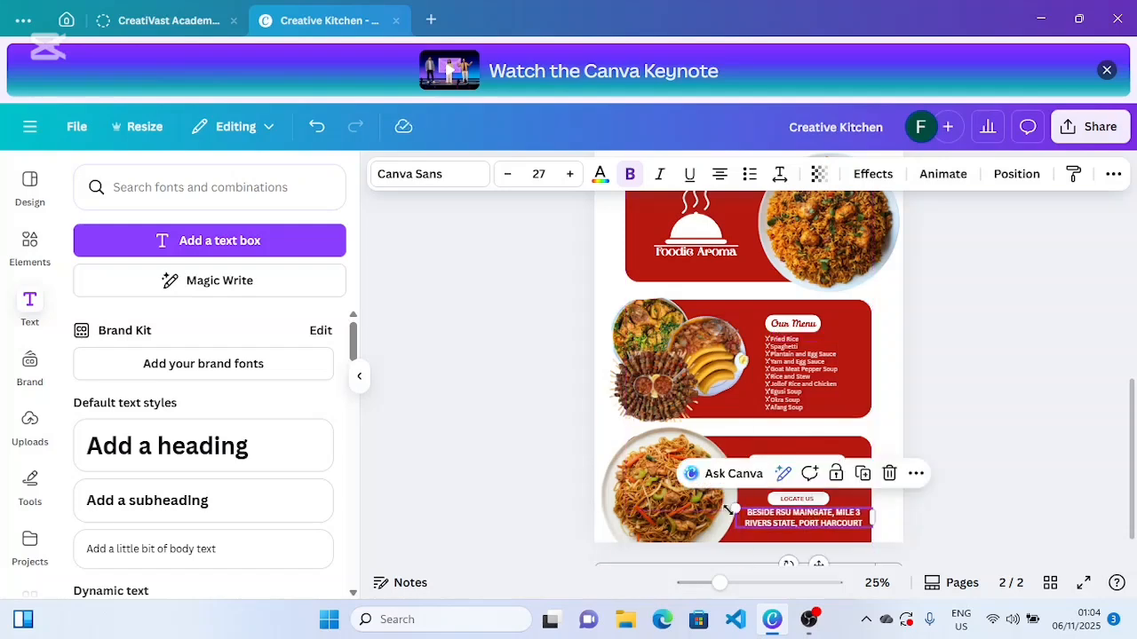
left_click_drag(733, 506, 755, 513)
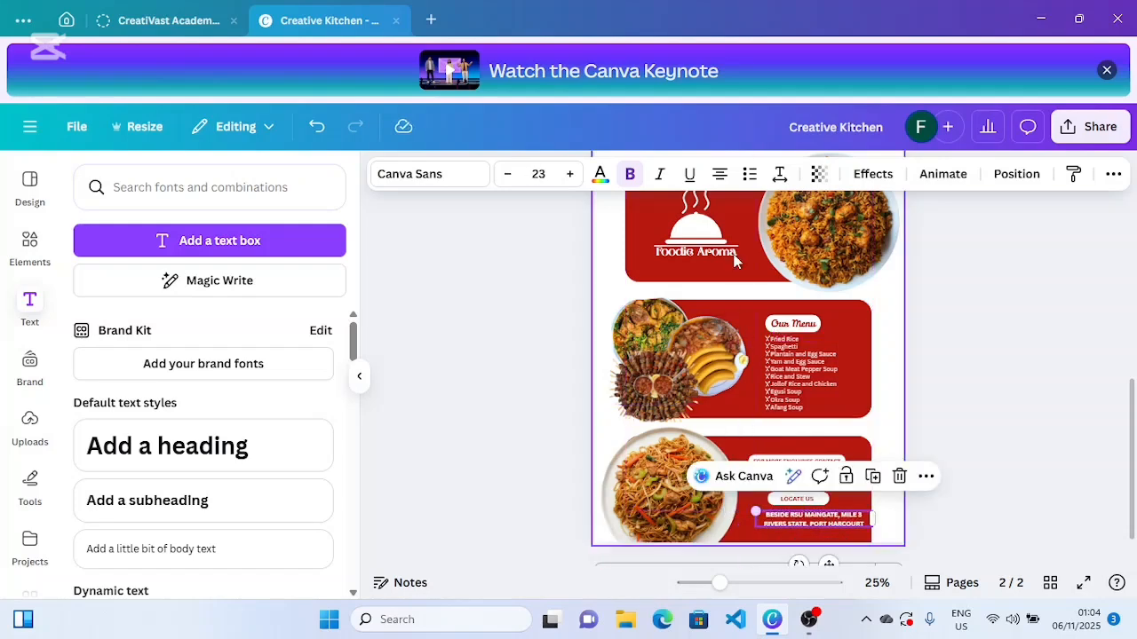
- Tighten the address text's line spacing, remove its bold formatting and centre it below the "LOCATE US" bar
left_click(780, 175)
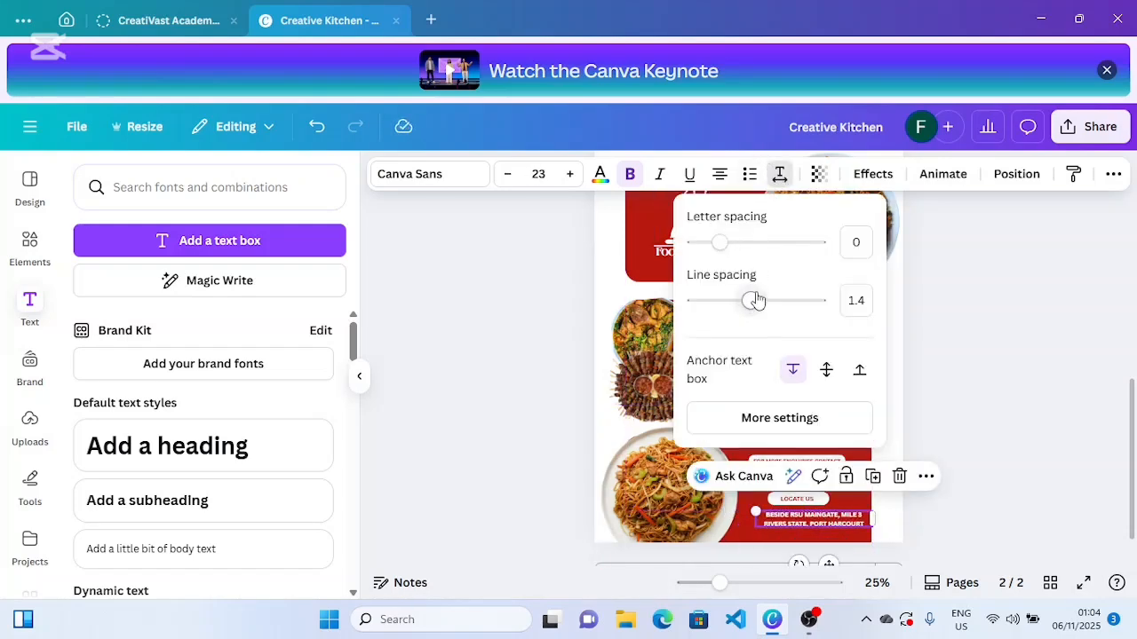
left_click_drag(753, 300, 716, 300)
left_click(1042, 396)
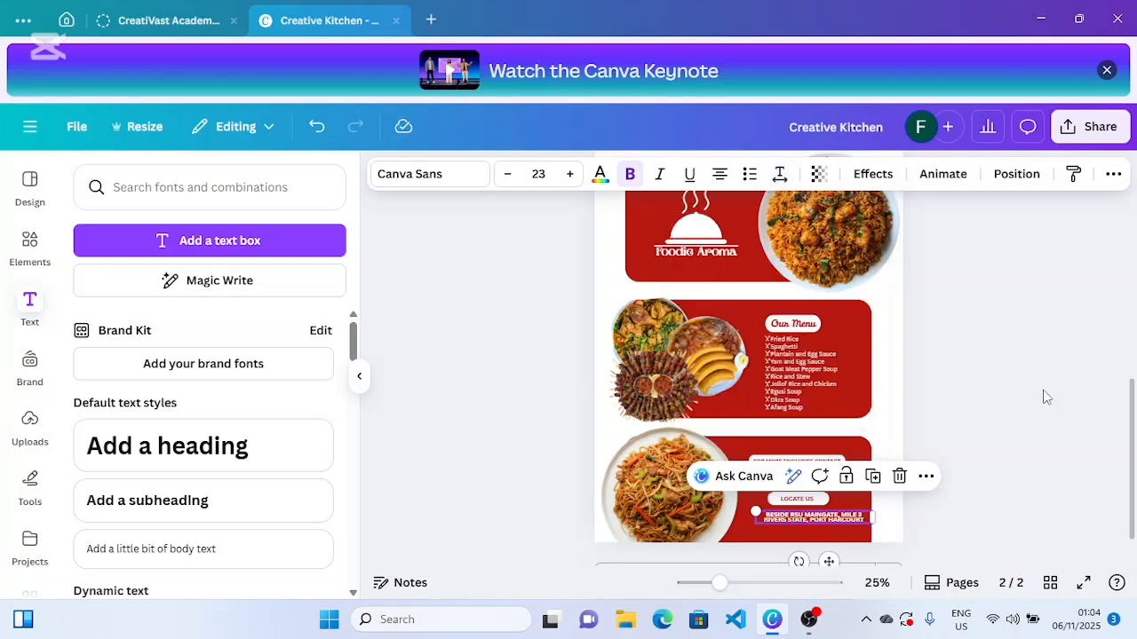
left_click(629, 174)
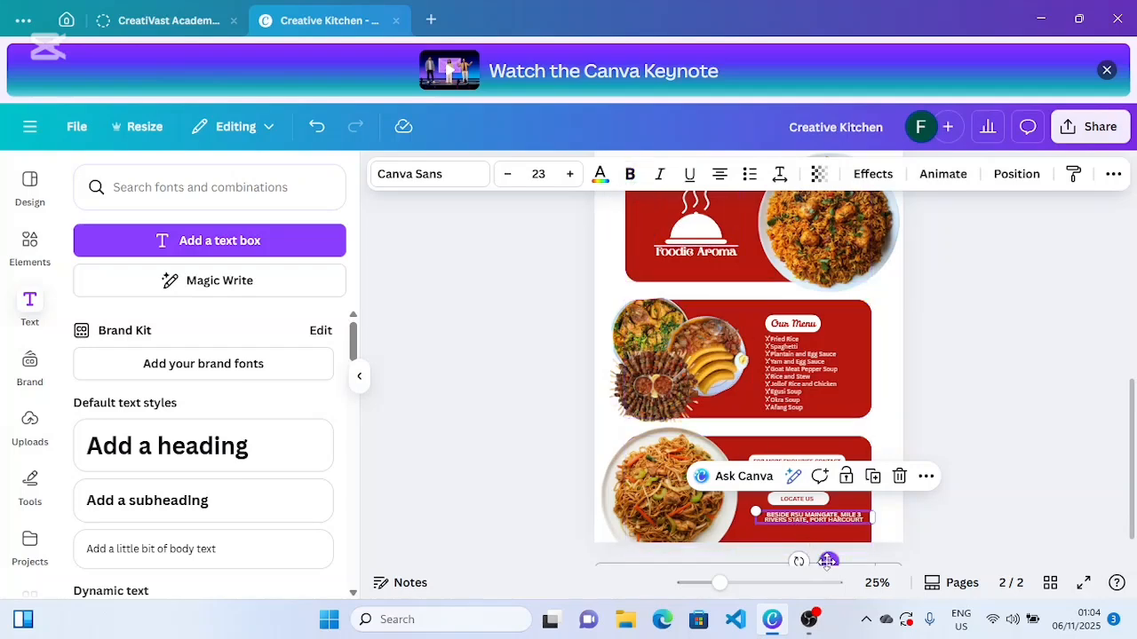
left_click_drag(827, 562, 811, 557)
left_click(940, 478)
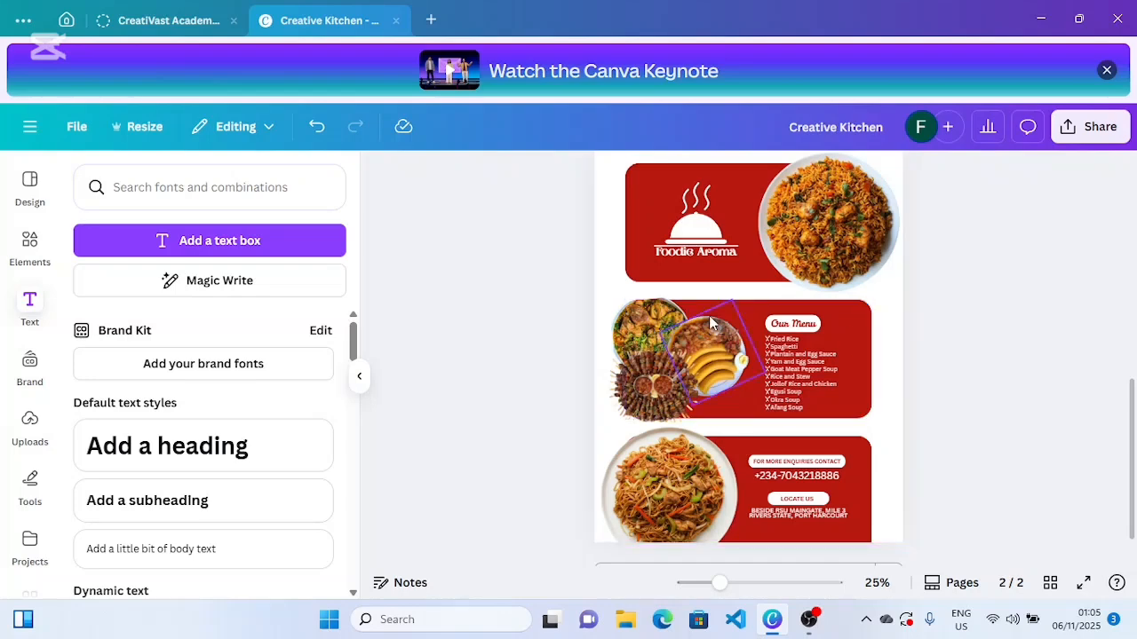
- Search the elements for "PEPPER" and add the curved red chilli photo to page 2
left_click(29, 244)
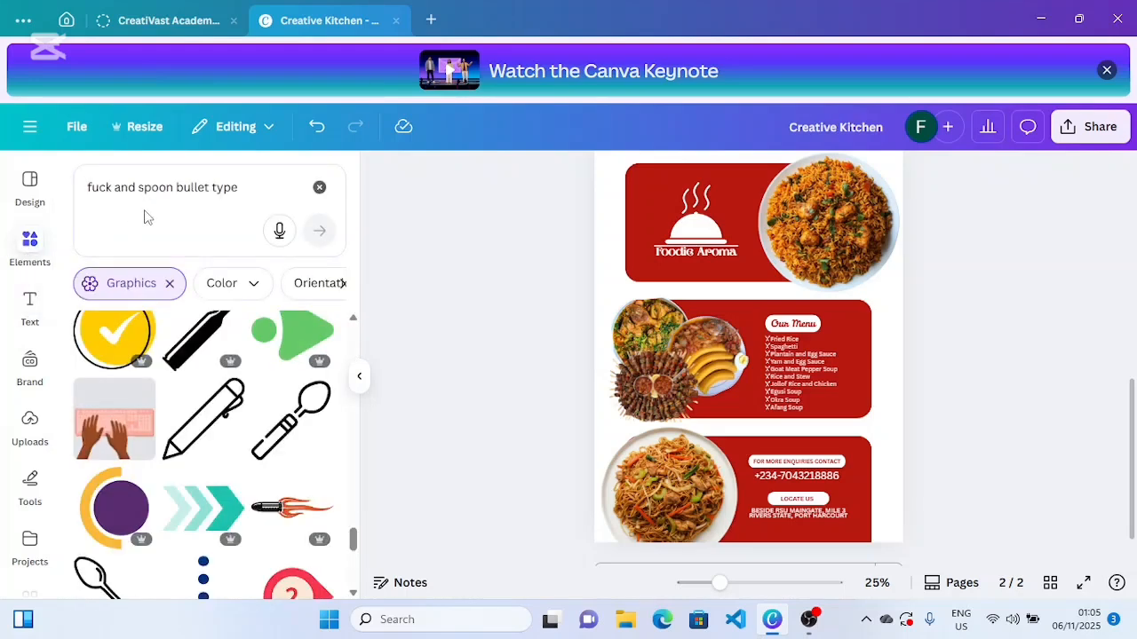
left_click(319, 188)
left_click(193, 203)
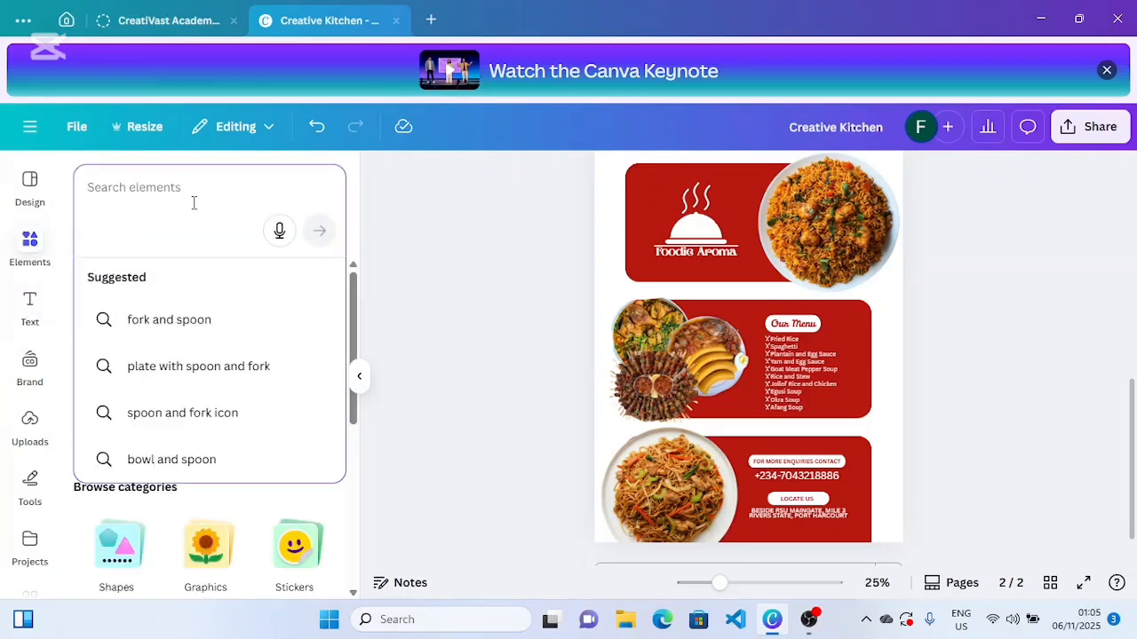
type("PEPPER")
key("Return")
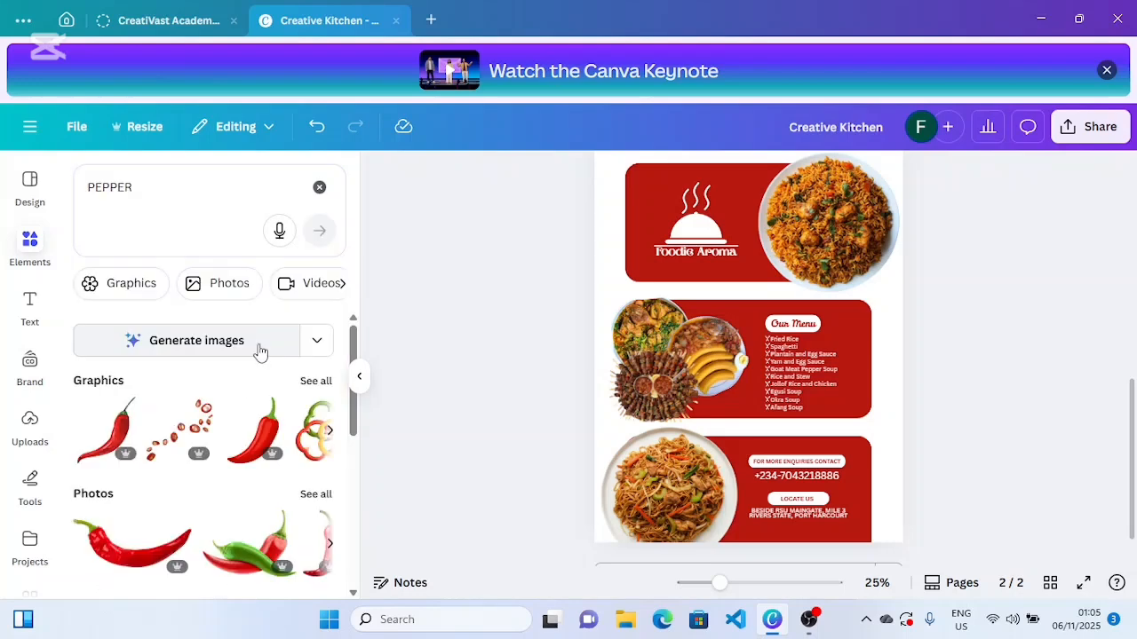
left_click(176, 529)
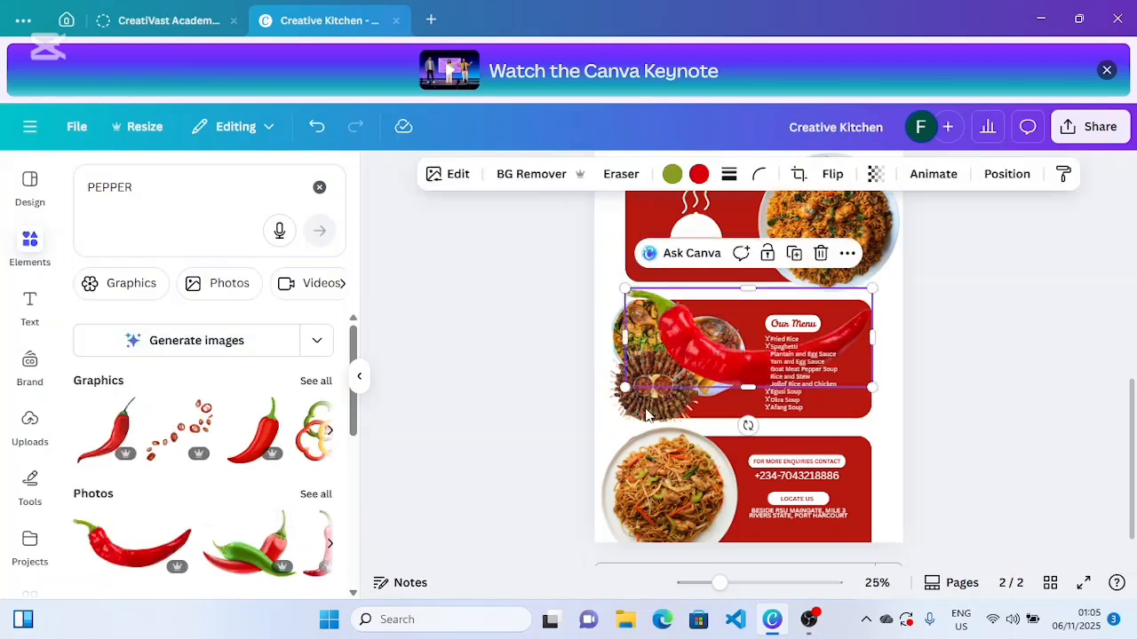
- Shrink the red chilli, place it over the top edge of the logo panel and tilt it slightly counterclockwise
left_click_drag(726, 352, 713, 372)
scroll(714, 372, "up", 1)
left_click_drag(743, 433, 745, 359)
left_click_drag(863, 289, 718, 325)
left_click_drag(685, 364, 751, 213)
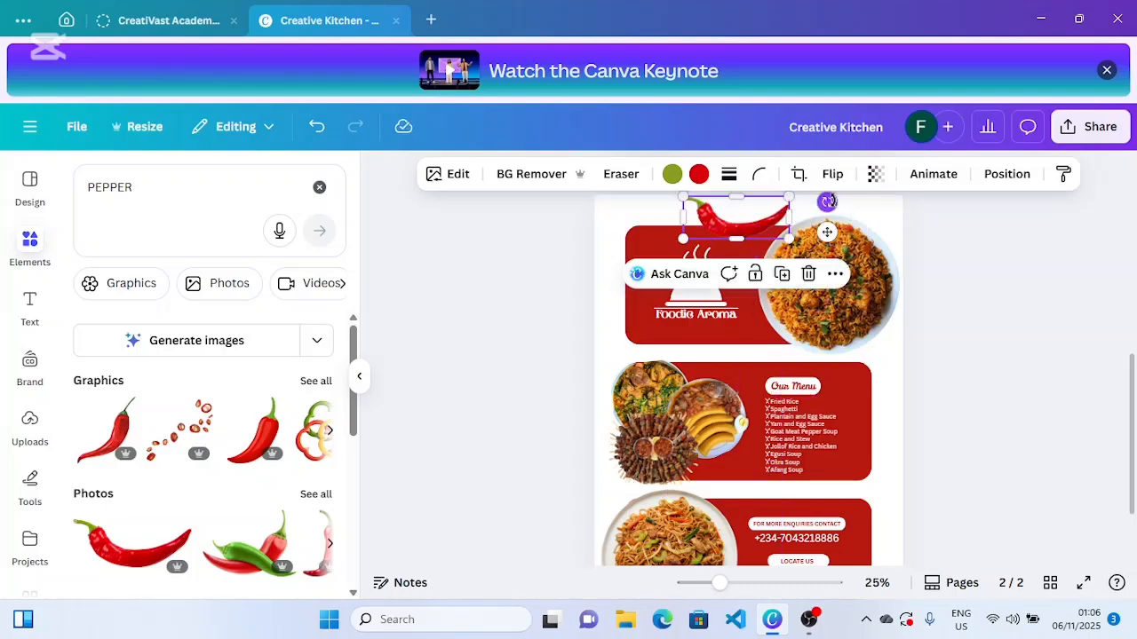
left_click_drag(827, 201, 797, 192)
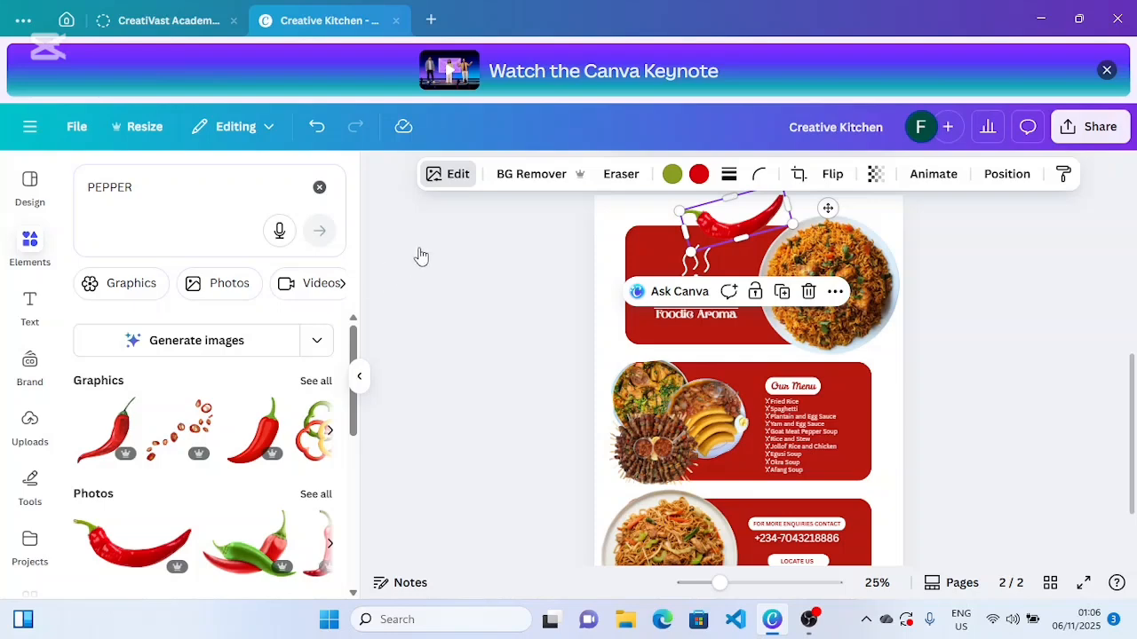
- Apply a whole-image blur with intensity 70 to the red chilli
left_click(459, 175)
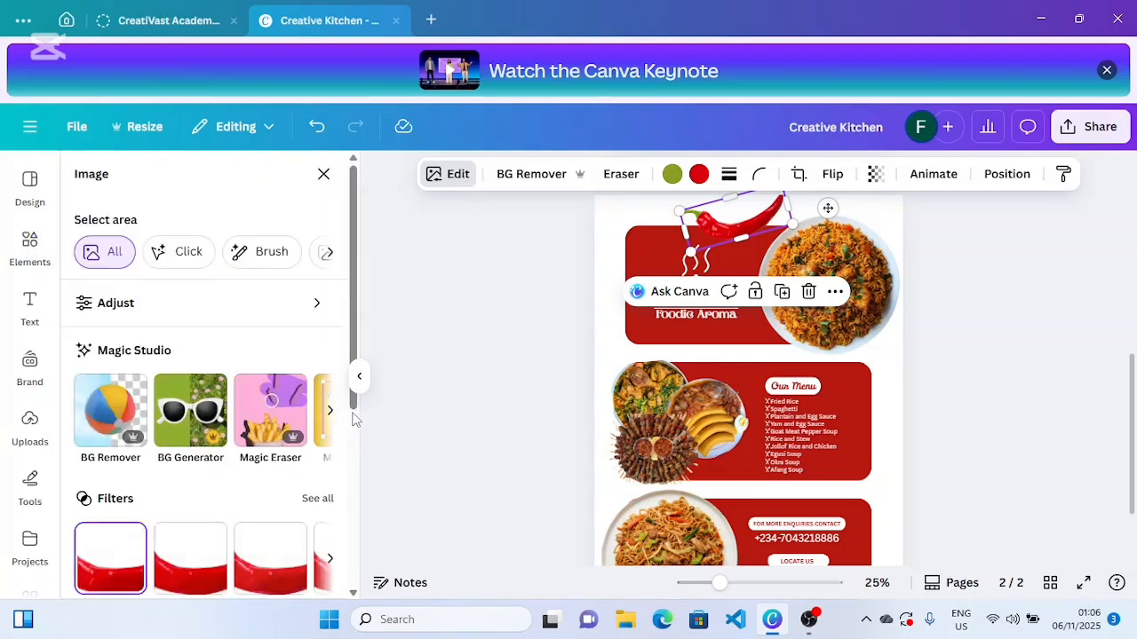
left_click_drag(354, 406, 359, 552)
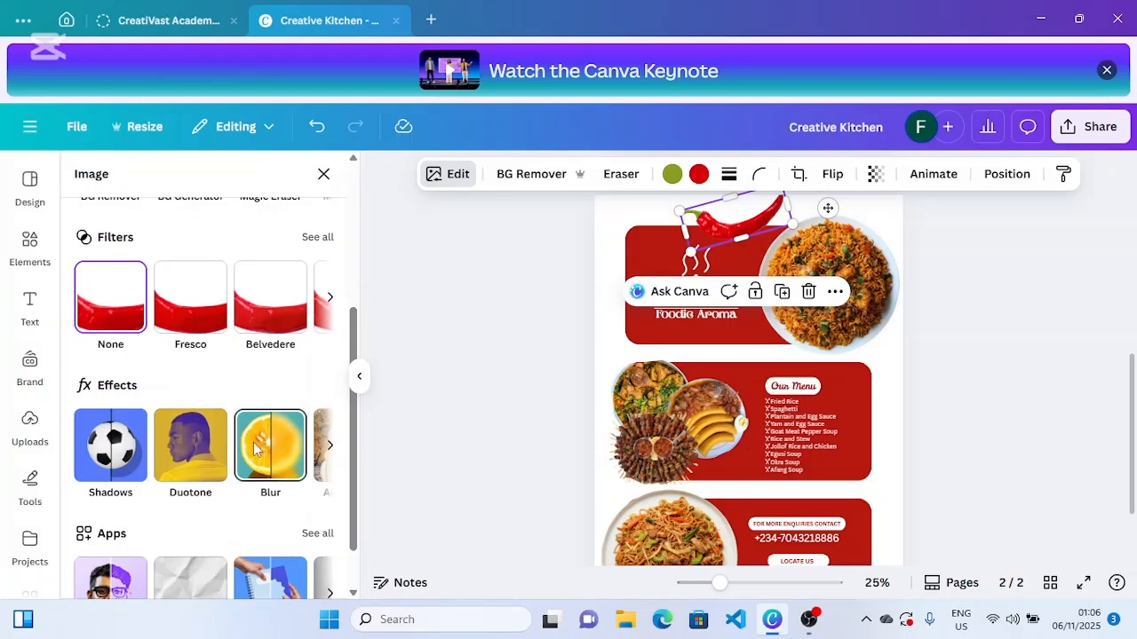
left_click(256, 449)
left_click(253, 233)
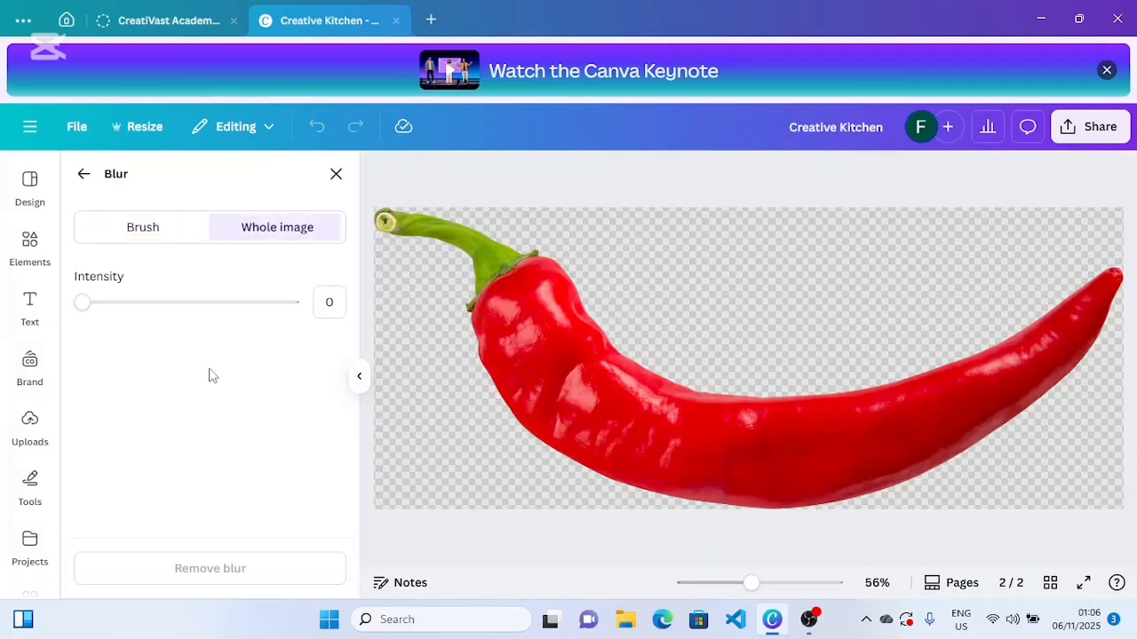
left_click_drag(164, 312, 230, 317)
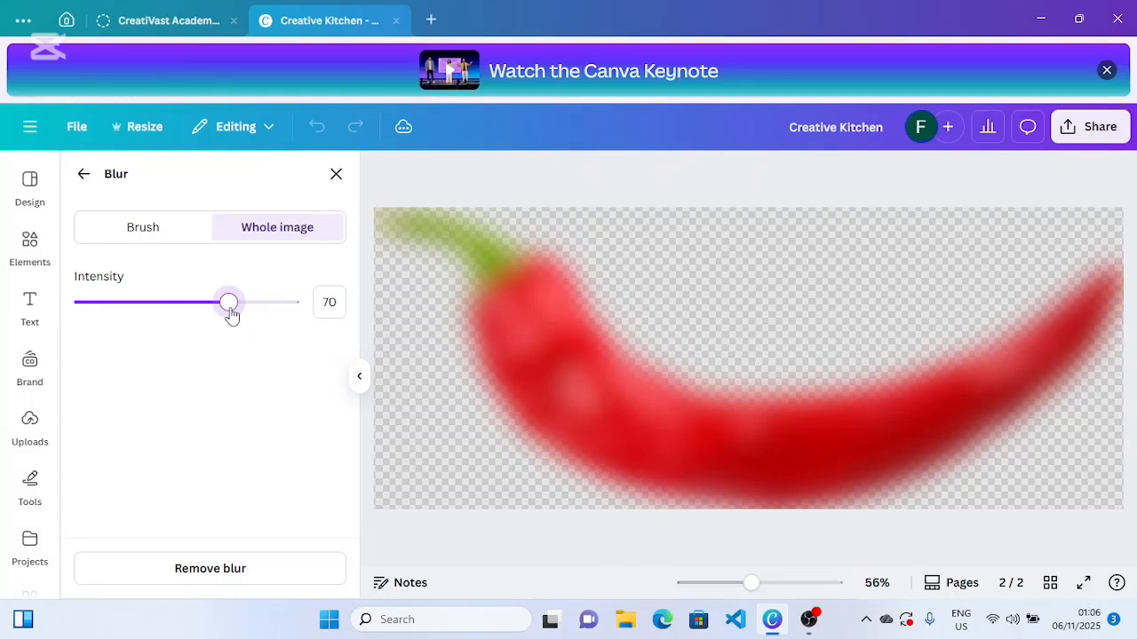
left_click(335, 175)
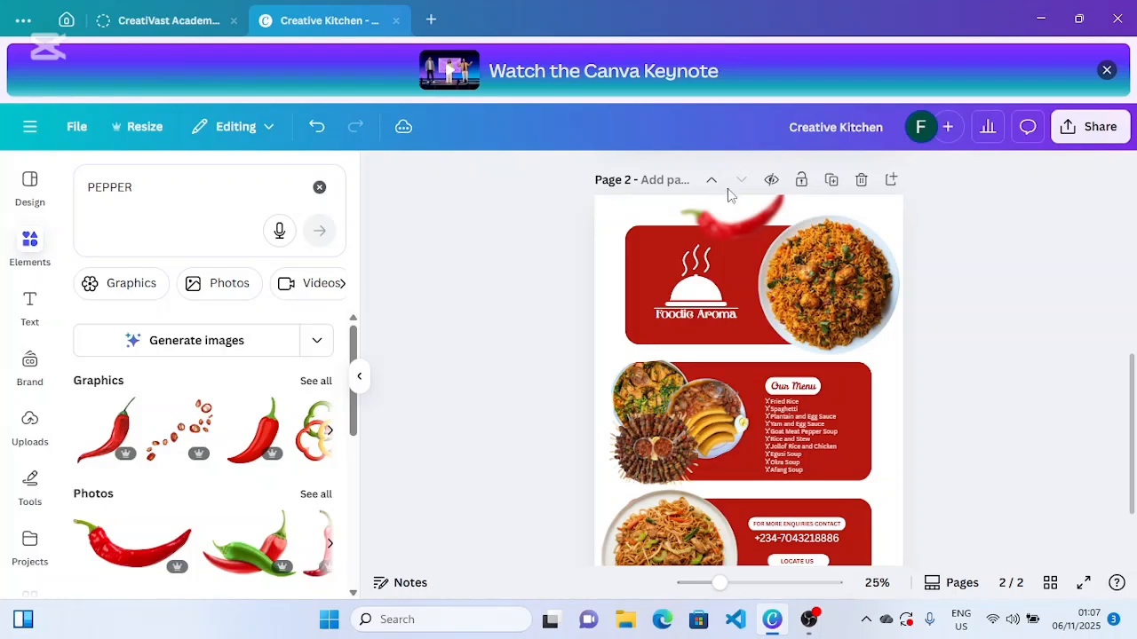
- Duplicate the blurred chilli, place the copy at the page's upper-left corner and flip it horizontally
left_click(739, 222)
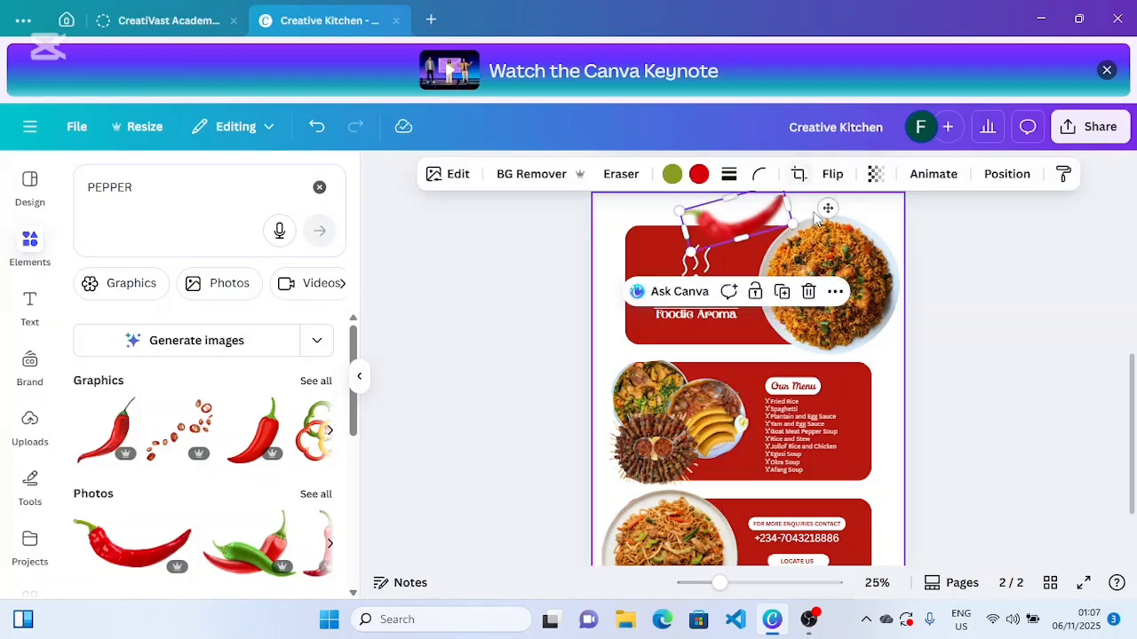
left_click(784, 293)
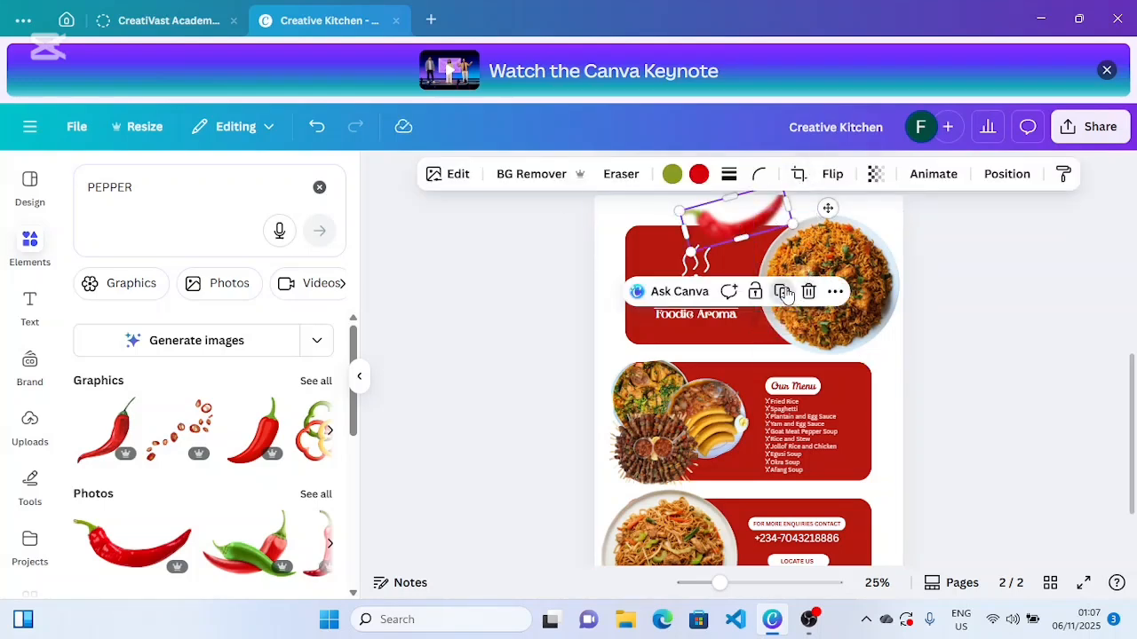
left_click_drag(739, 229, 637, 227)
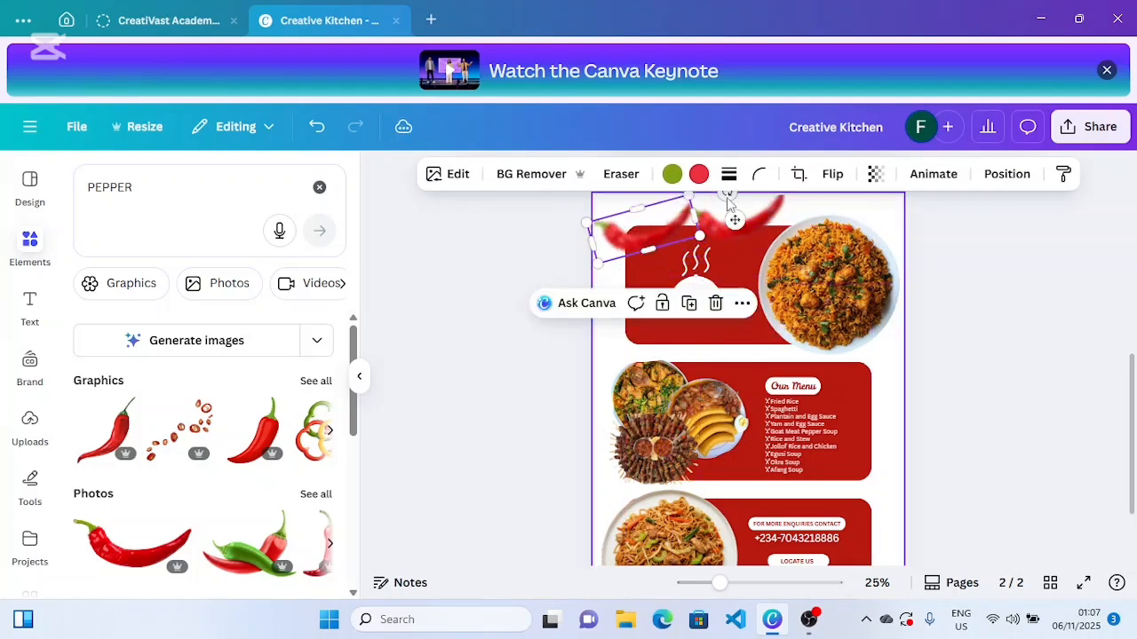
left_click(835, 175)
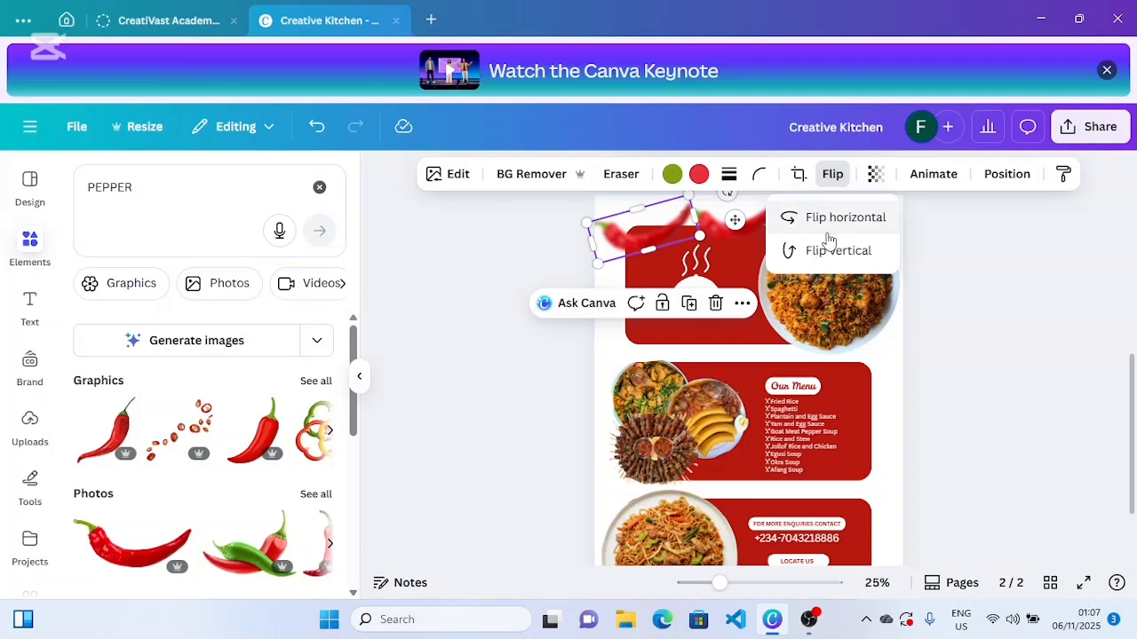
left_click(827, 229)
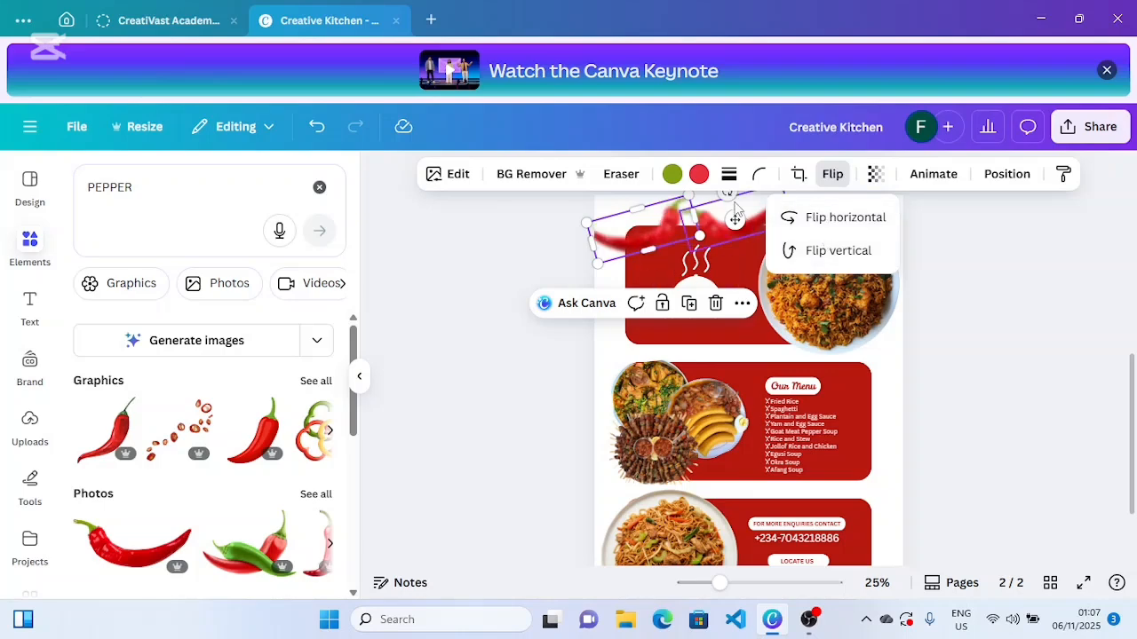
- Rotate the flipped chilli more steeply and enlarge it so it runs off the page's upper-left corner
left_click_drag(726, 191, 691, 189)
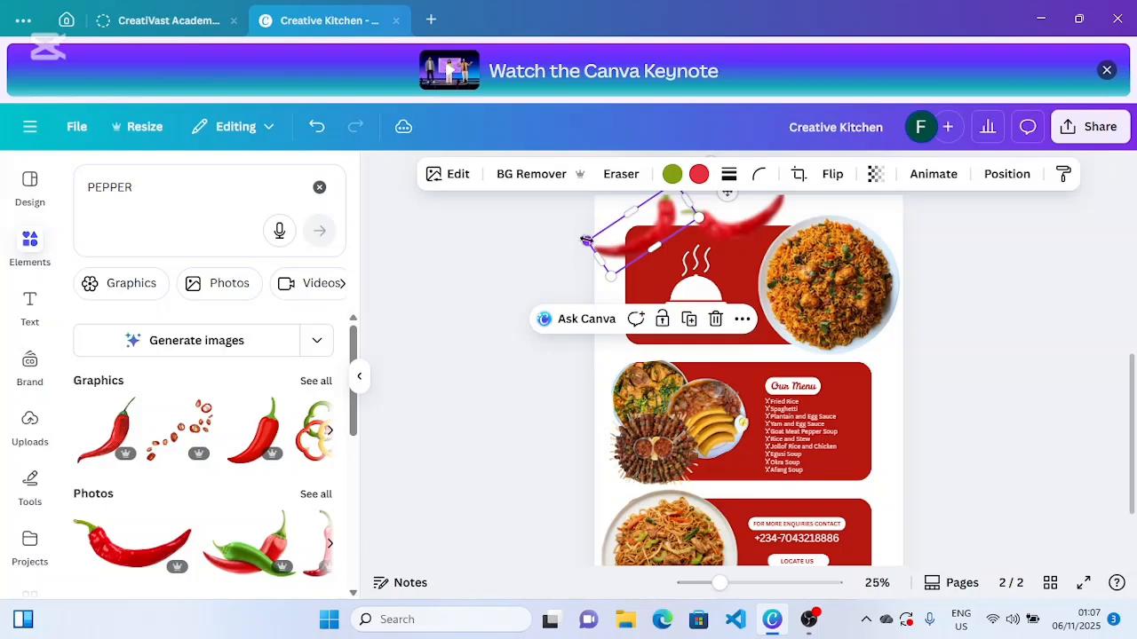
left_click_drag(586, 240, 551, 300)
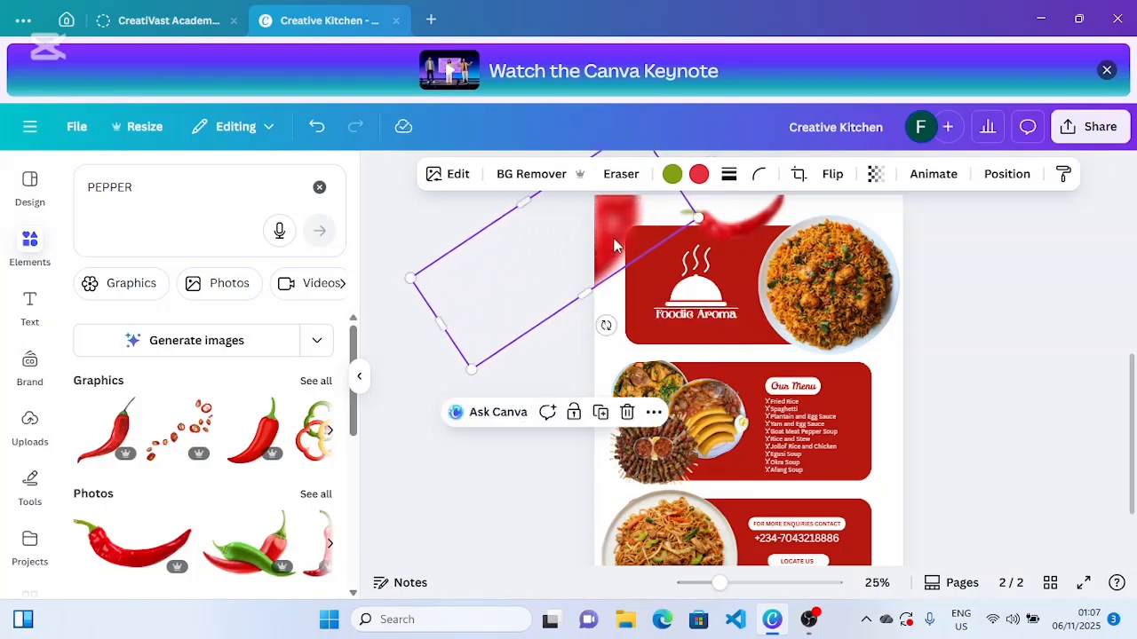
left_click_drag(616, 245, 627, 247)
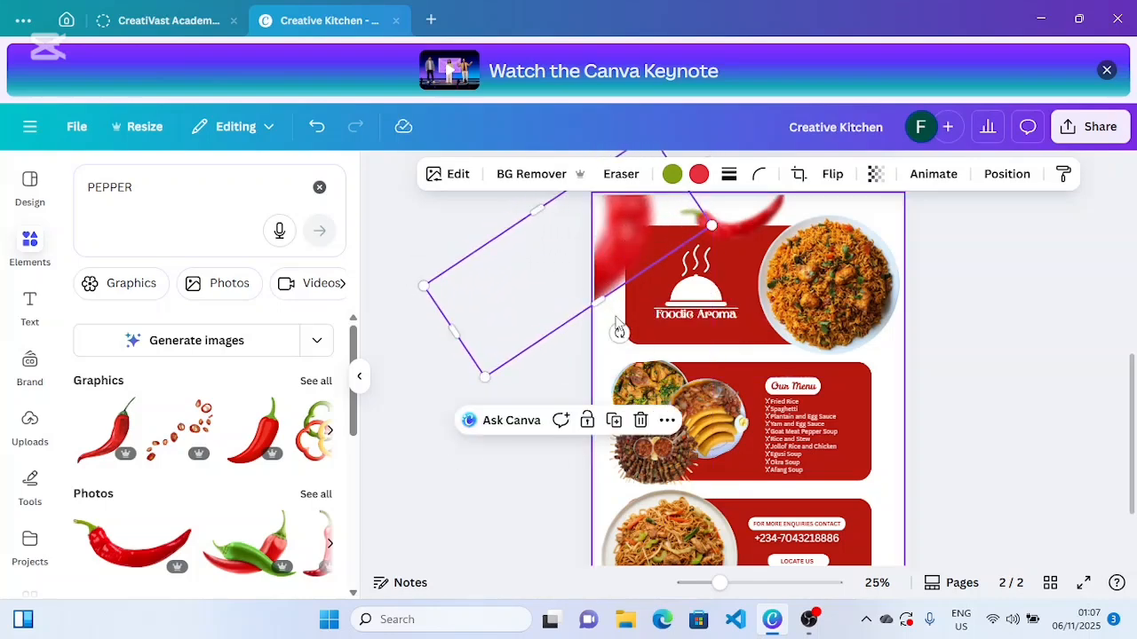
left_click_drag(616, 329, 641, 315)
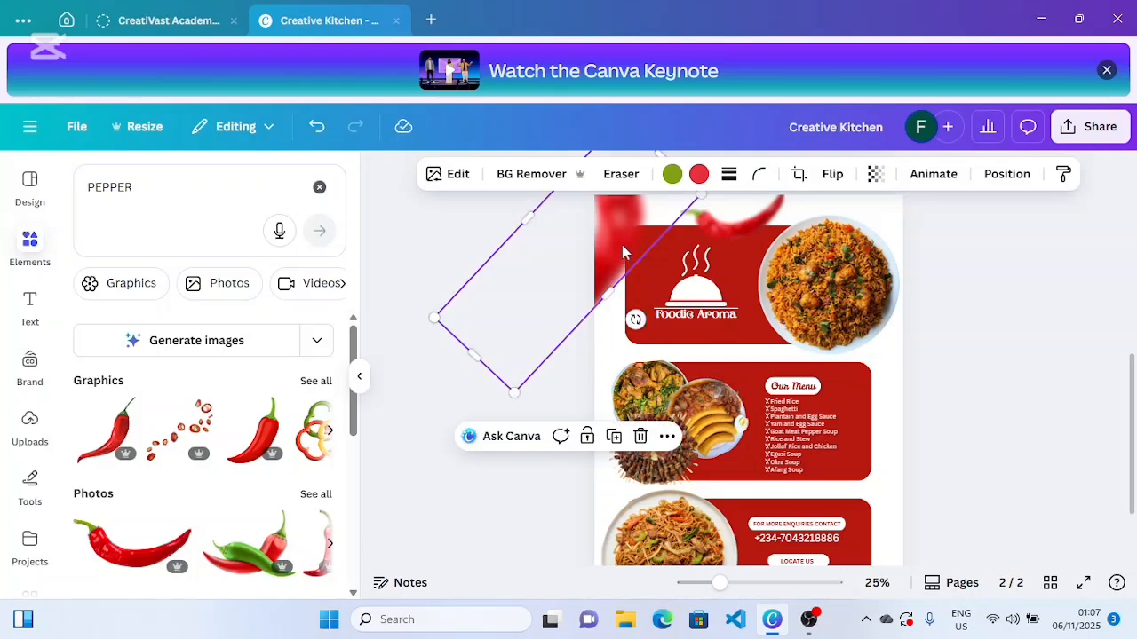
left_click_drag(623, 245, 638, 258)
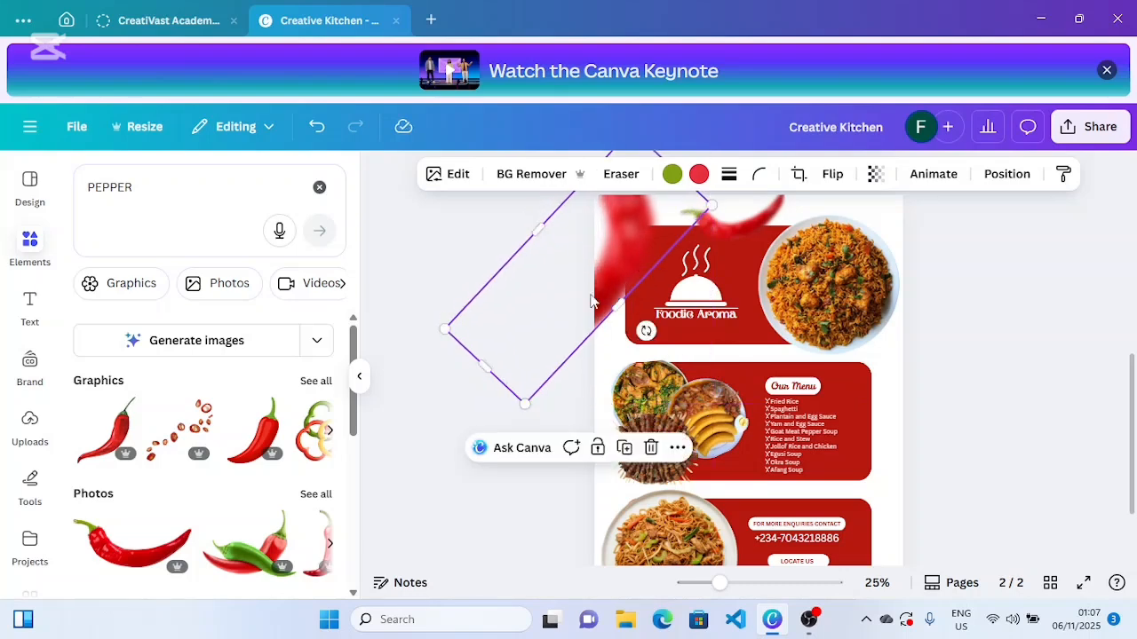
- Enlarge the corner chilli further, then adjust its tilt and position so it overlaps the logo panel's left edge
left_click_drag(447, 329, 338, 431)
left_click_drag(628, 240, 649, 233)
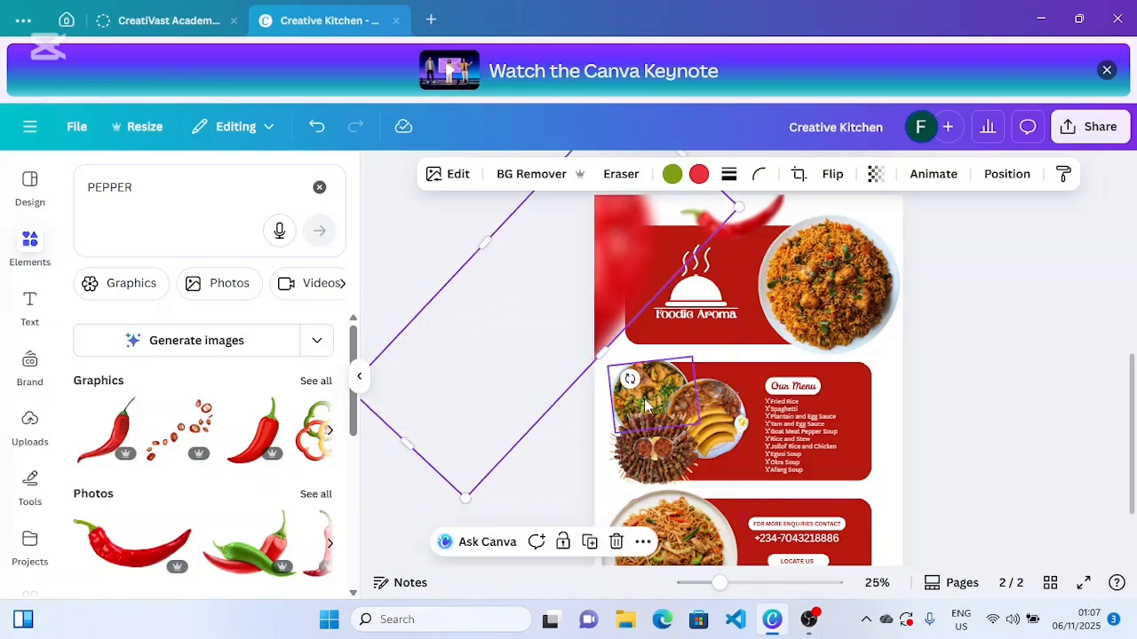
left_click_drag(618, 376, 624, 384)
left_click_drag(619, 300, 620, 285)
left_click_drag(627, 378, 596, 359)
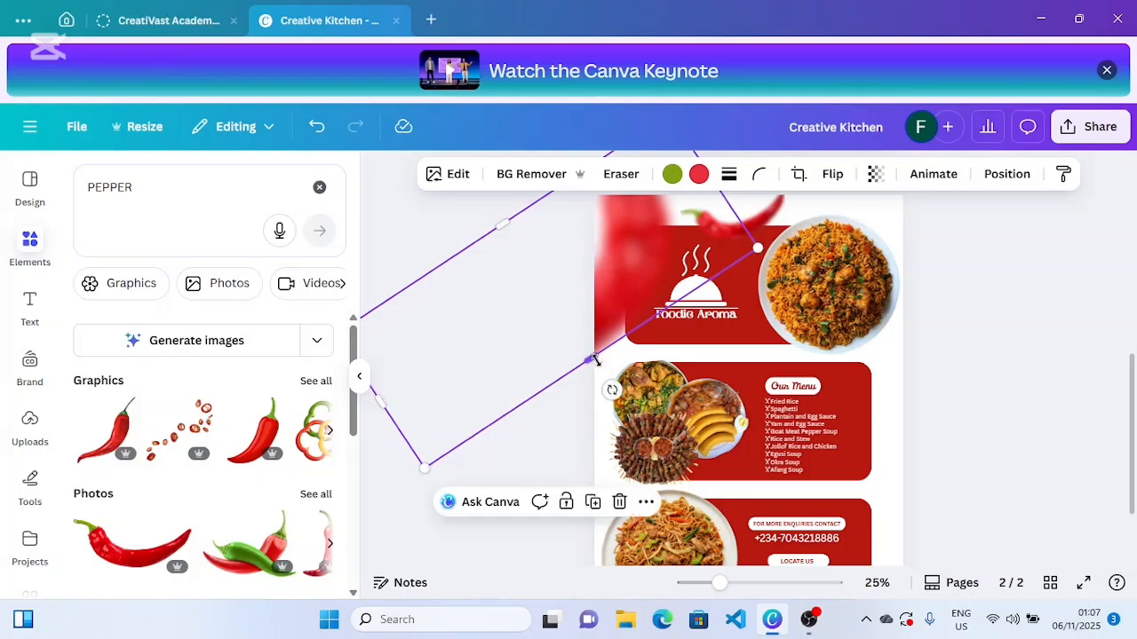
left_click_drag(643, 269, 634, 250)
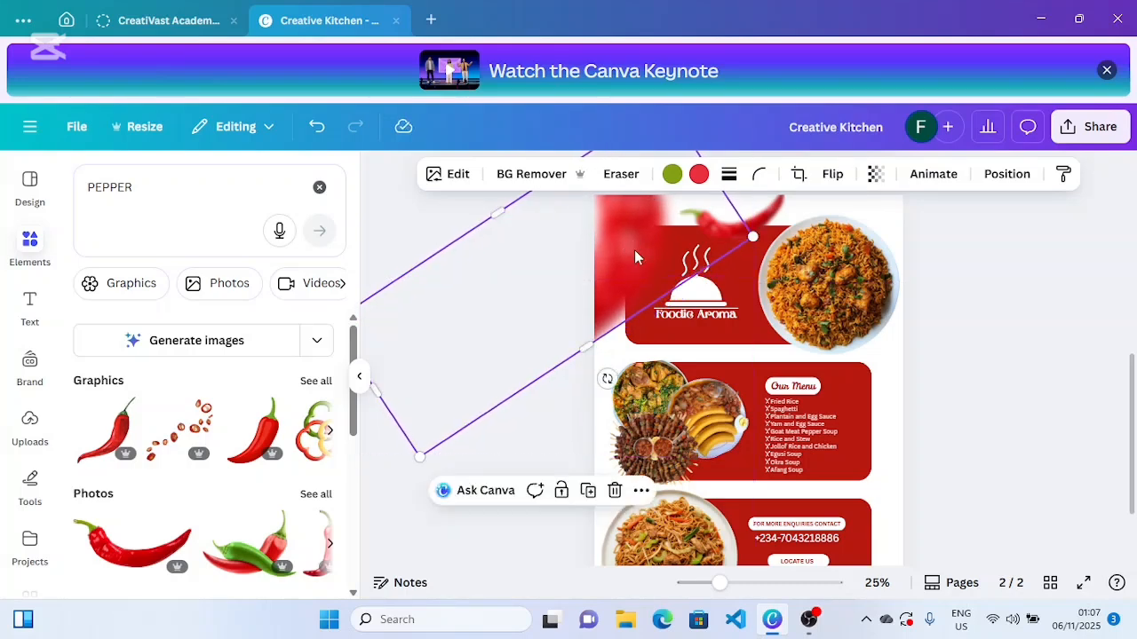
left_click(959, 310)
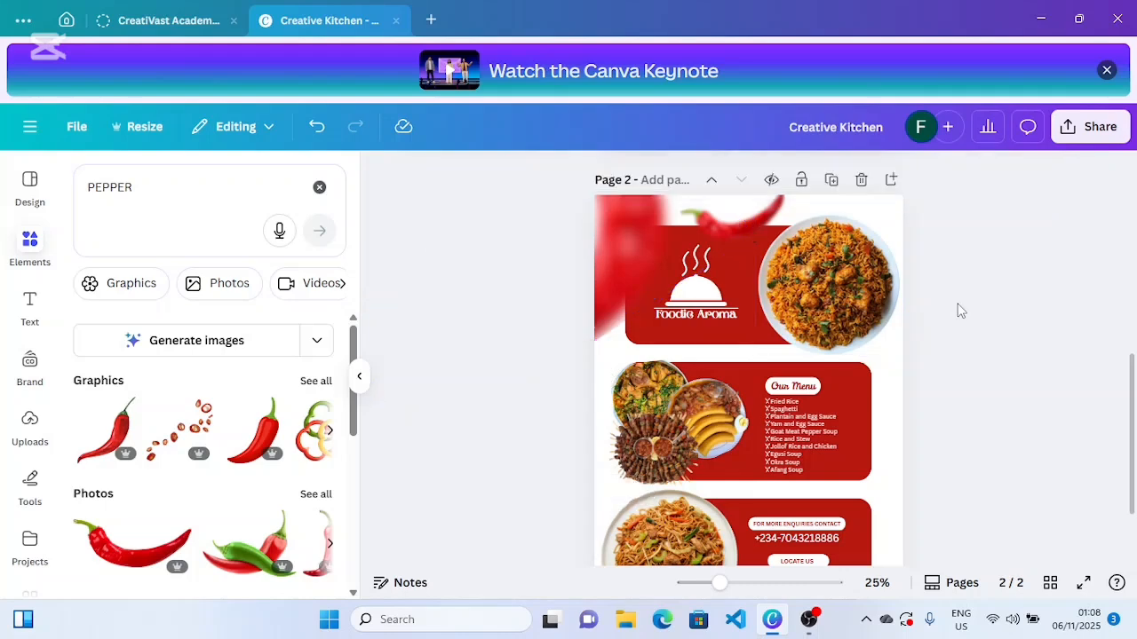
- Duplicate the small blurred chilli and place the copy at the page's right edge beside the top of the "Our Menu" panel
left_click(749, 227)
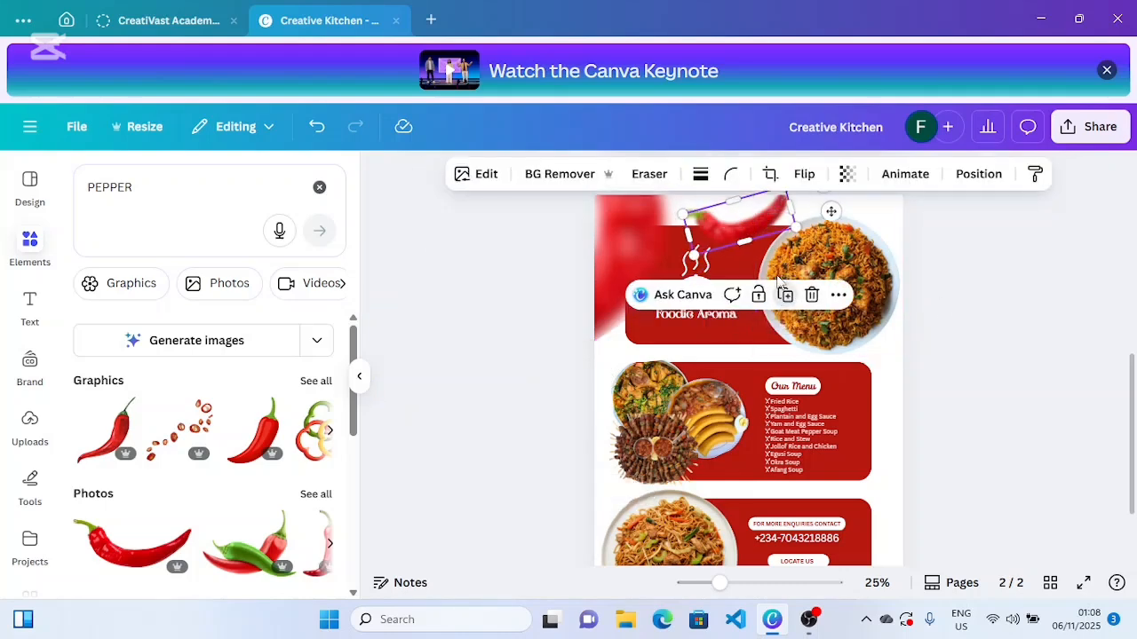
left_click_drag(750, 222, 888, 369)
left_click(993, 367)
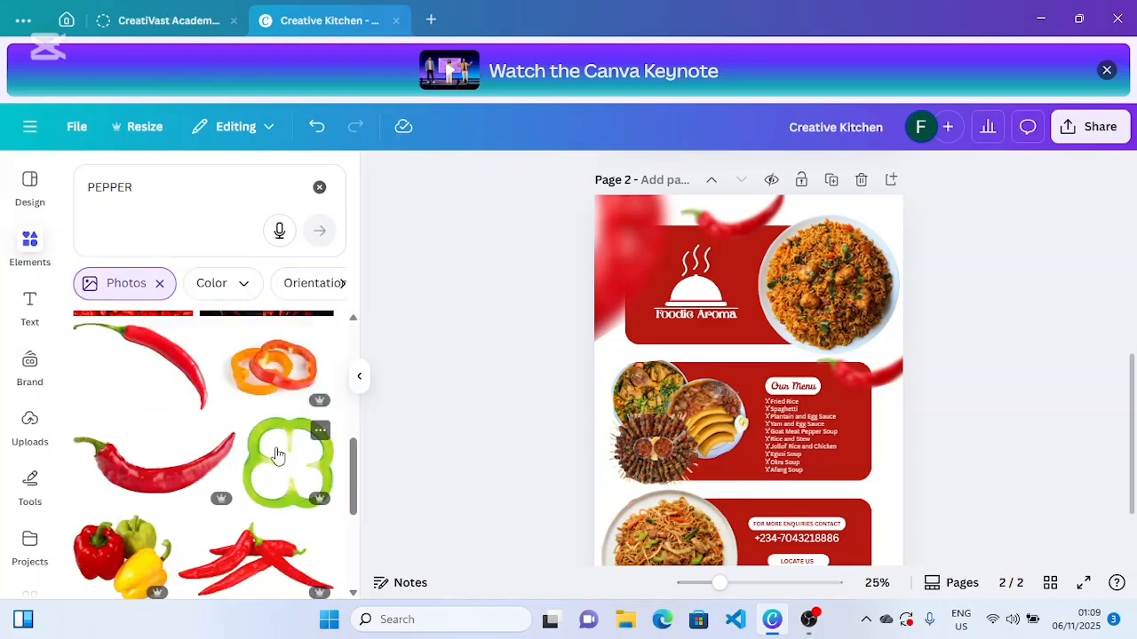
- Add the green pepper slice photo at the logo panel's lower-left corner and place a copy above the noodle plate at the page's left edge
left_click(278, 456)
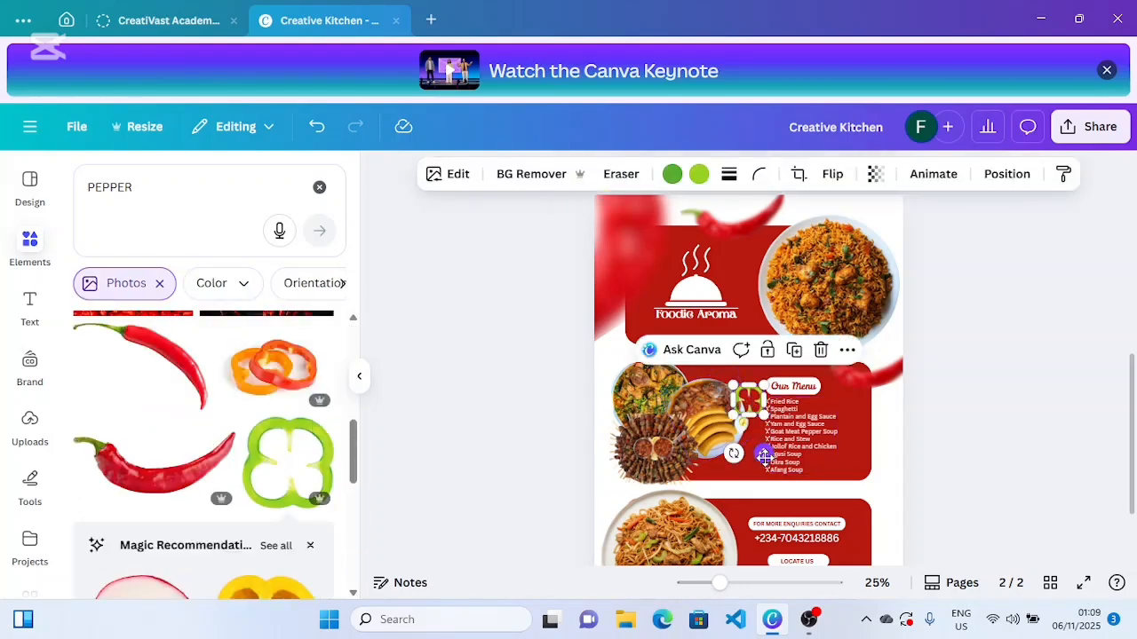
left_click_drag(764, 456, 645, 393)
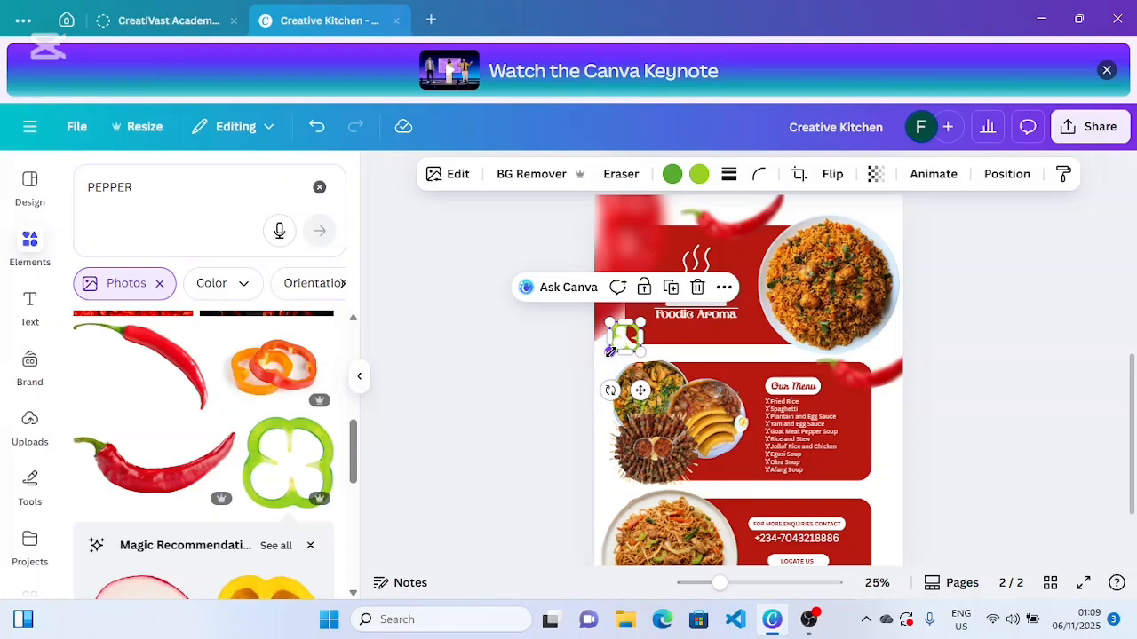
left_click_drag(610, 351, 608, 357)
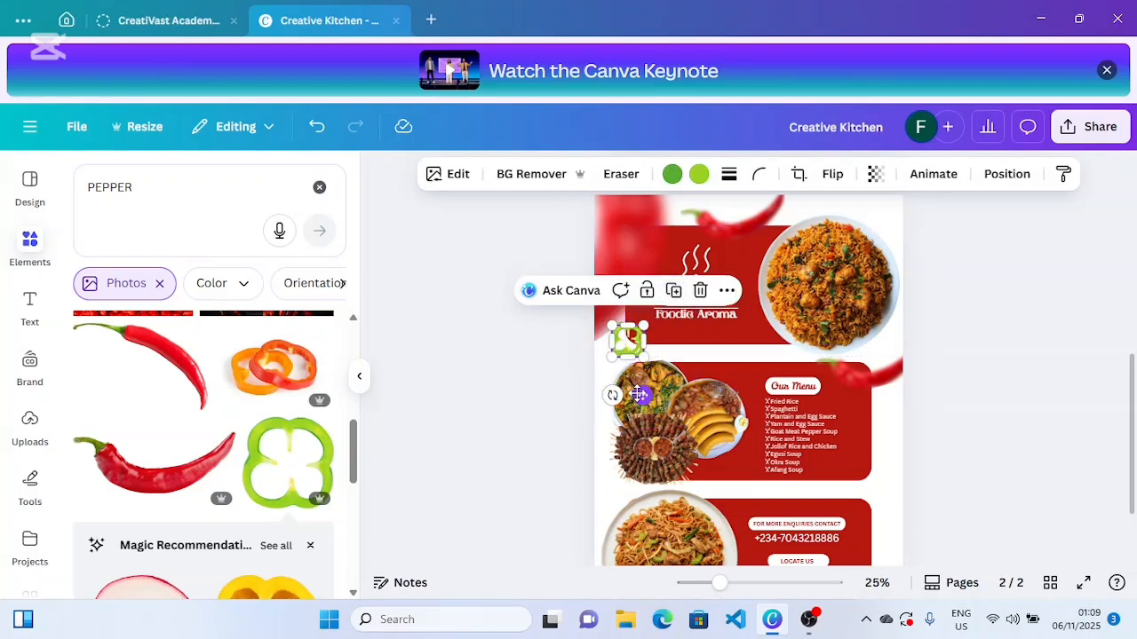
left_click_drag(637, 395, 619, 542)
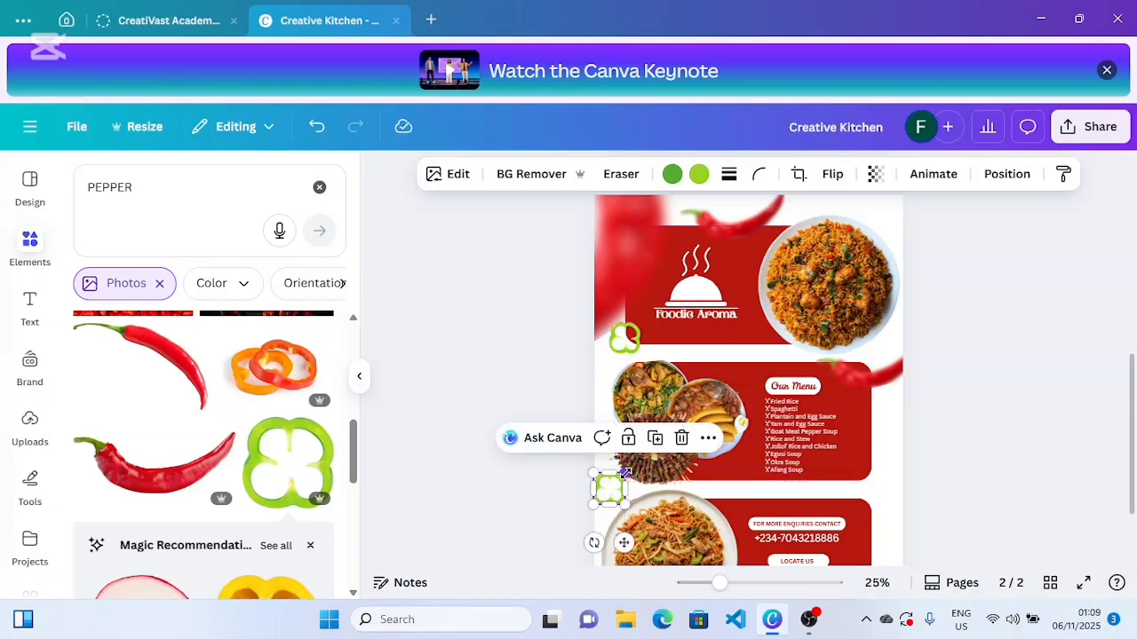
- Enlarge and tilt the lower green pepper slice, placing it partly off the page's left edge above the noodle plate
left_click_drag(625, 473, 715, 371)
left_click_drag(679, 433, 598, 497)
left_click_drag(677, 496, 652, 531)
left_click_drag(653, 532, 653, 531)
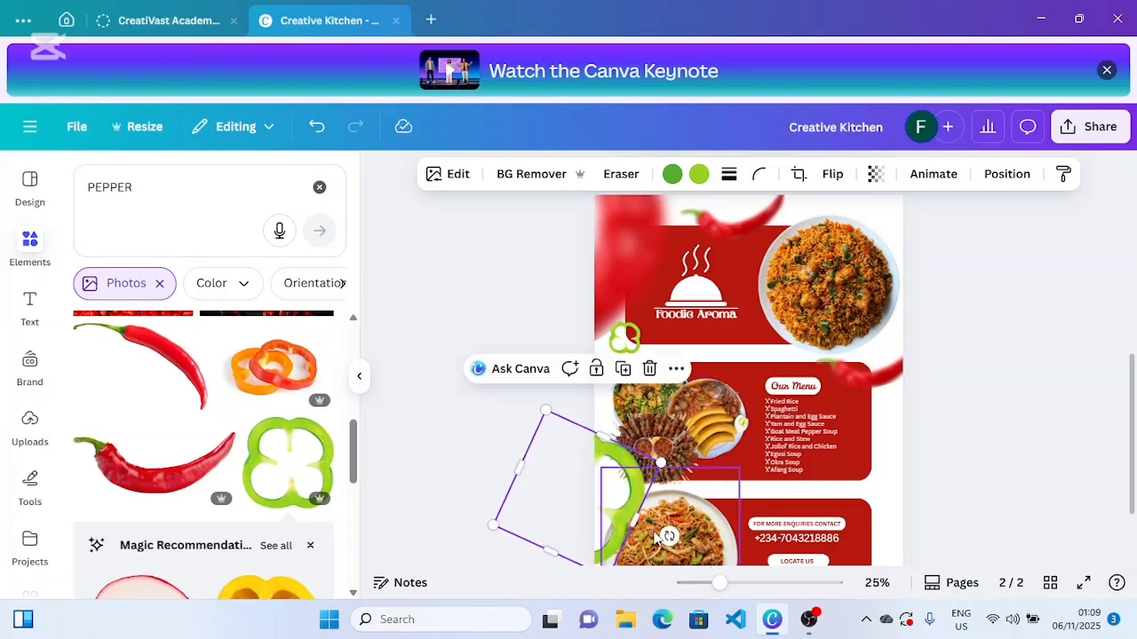
left_click_drag(605, 501, 598, 493)
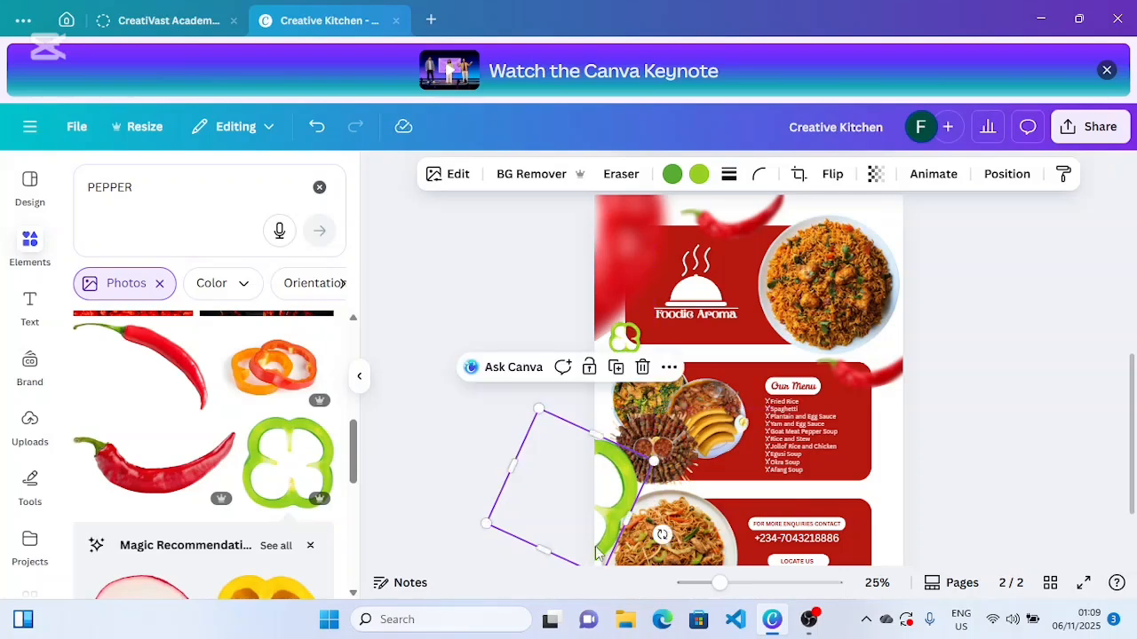
scroll(1135, 471, "down", 1)
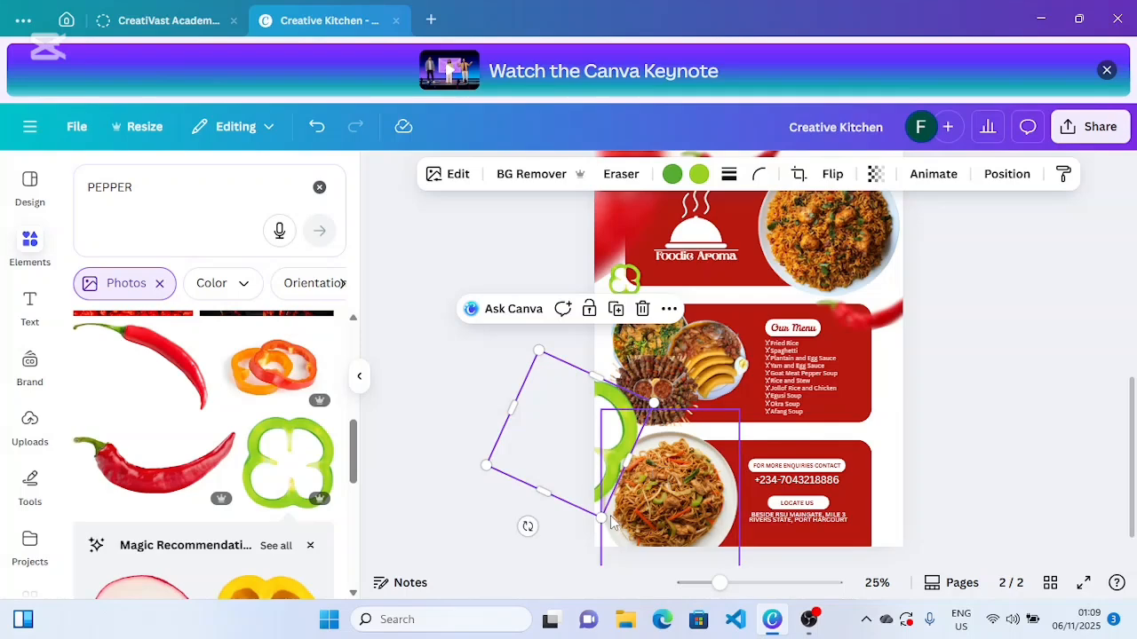
left_click_drag(601, 517, 601, 521)
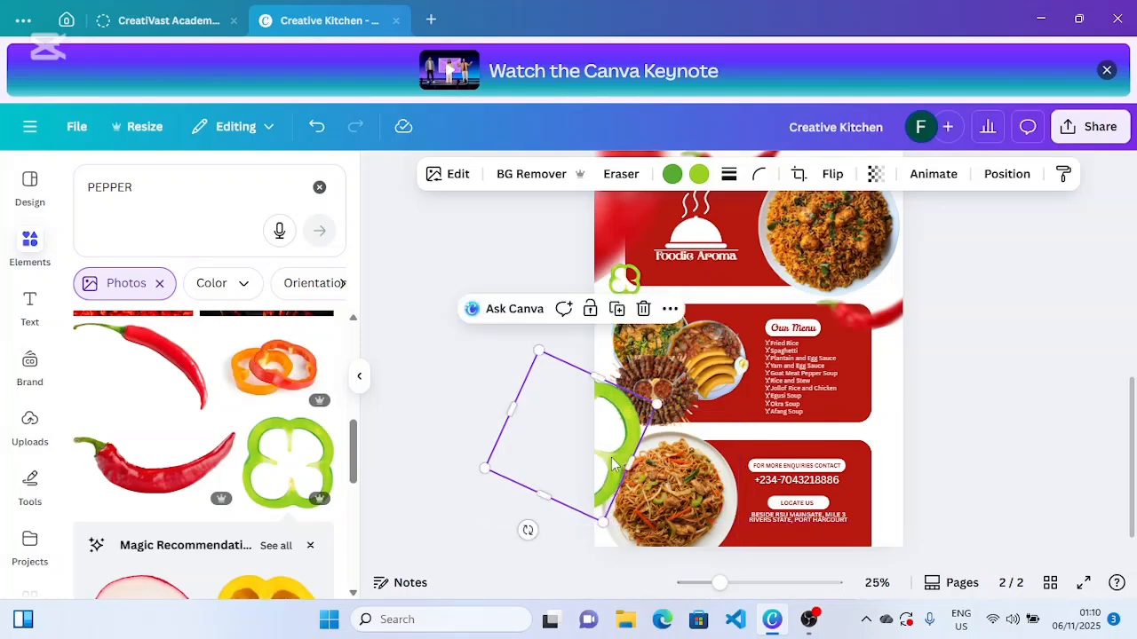
left_click_drag(613, 462, 604, 461)
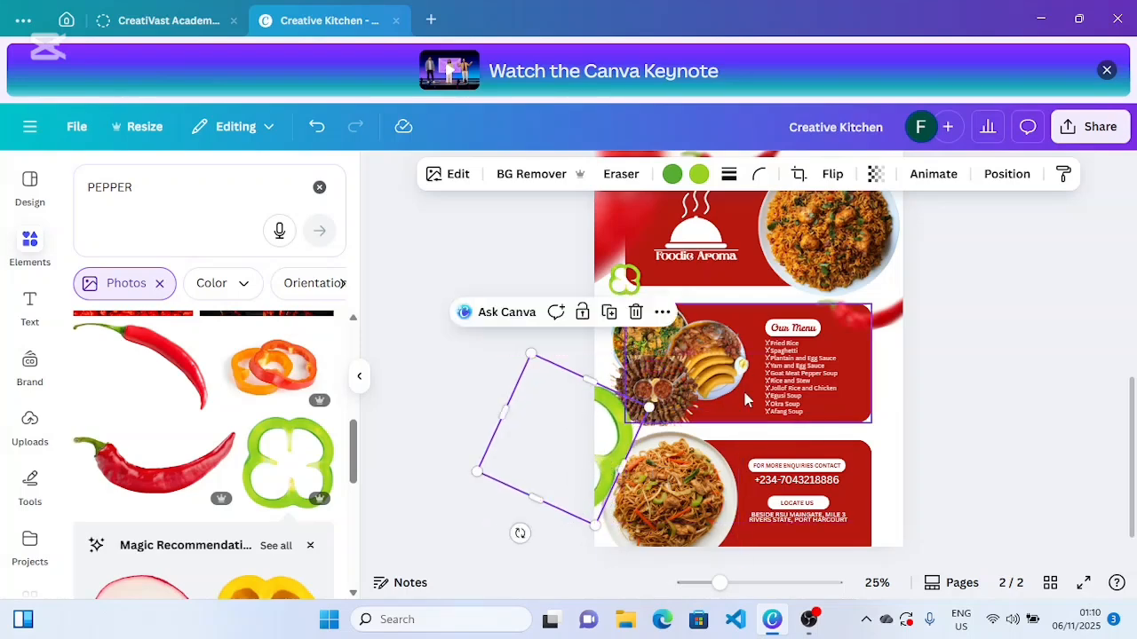
- Move the enlarged green pepper slice one level backward in the stacking order
left_click(1007, 175)
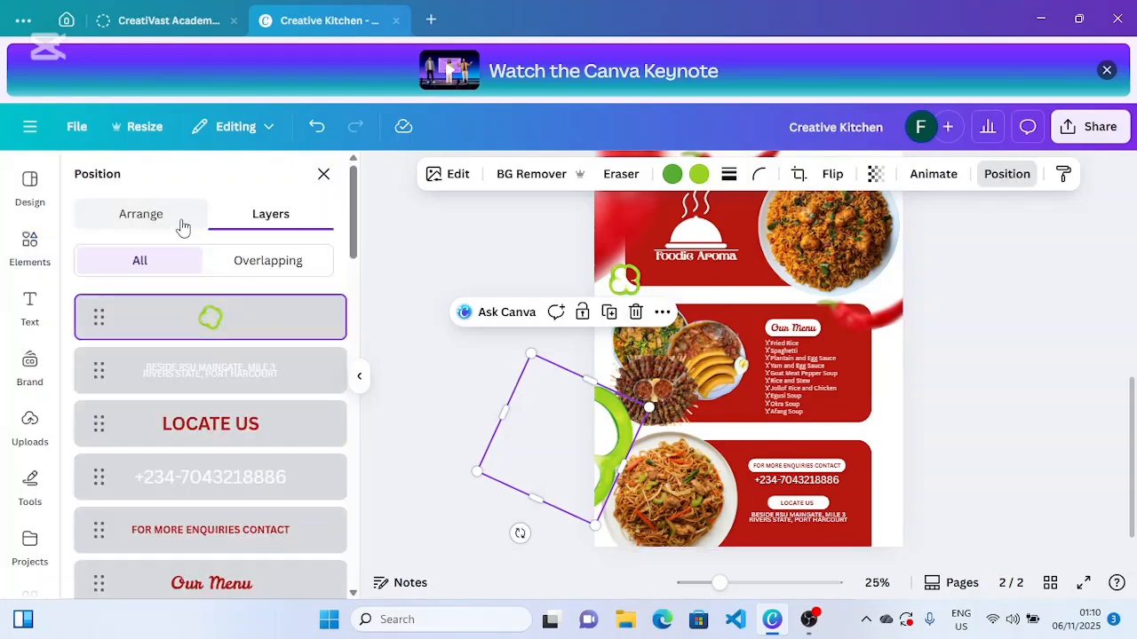
left_click(180, 220)
left_click(253, 262)
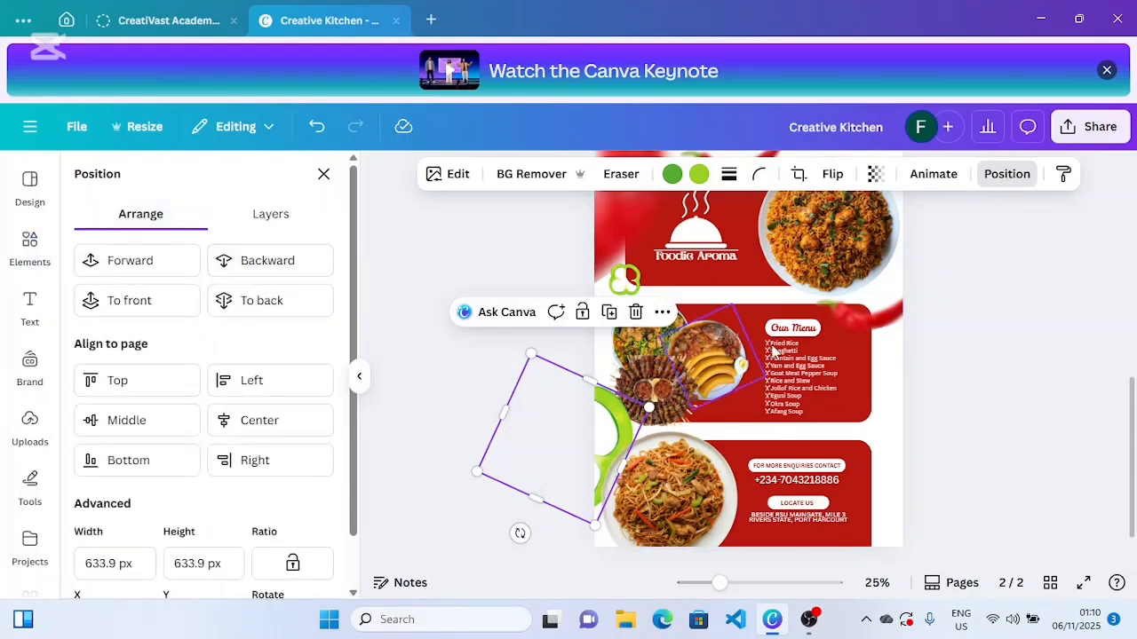
- Apply a whole-image blur at intensity 50 to the enlarged green pepper slice
left_click(442, 174)
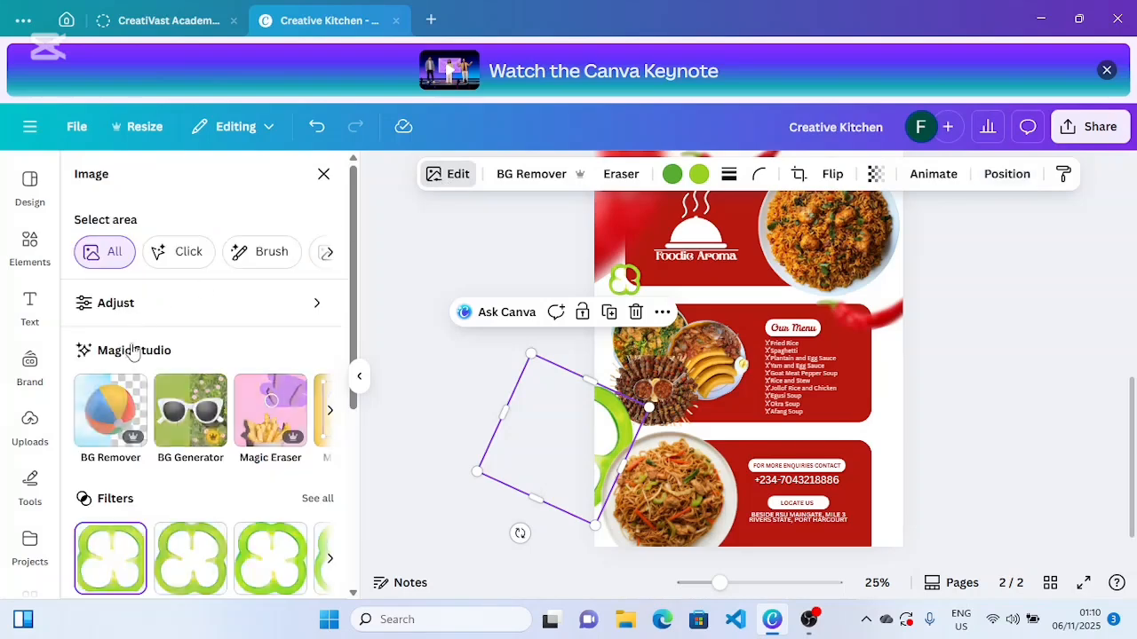
left_click_drag(354, 382, 369, 517)
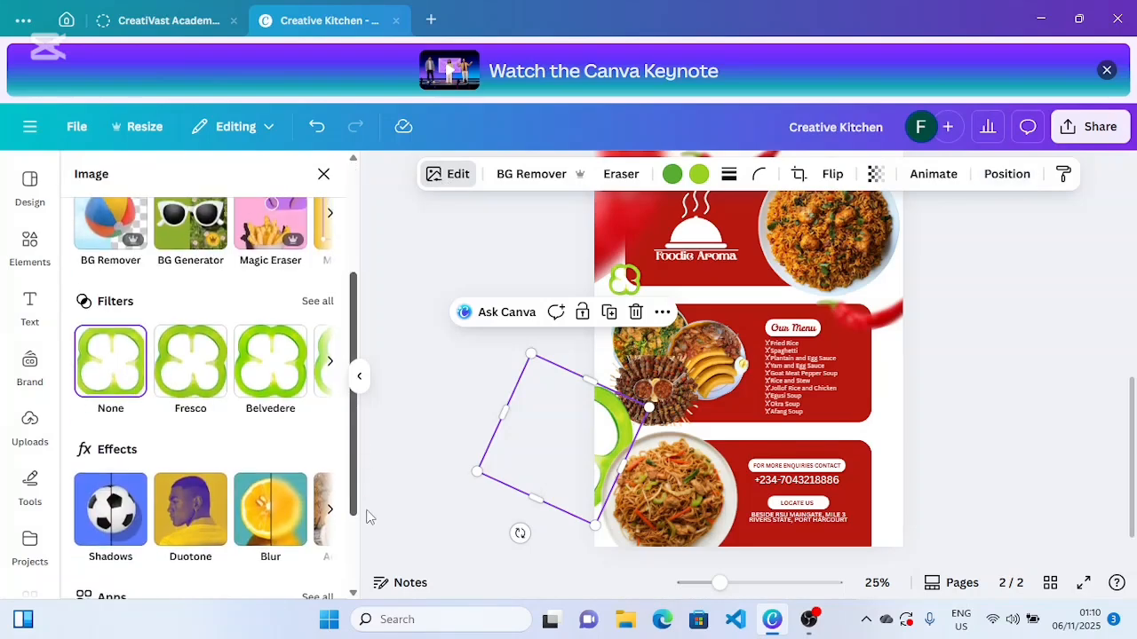
left_click(260, 504)
left_click(189, 304)
left_click_drag(189, 308, 187, 309)
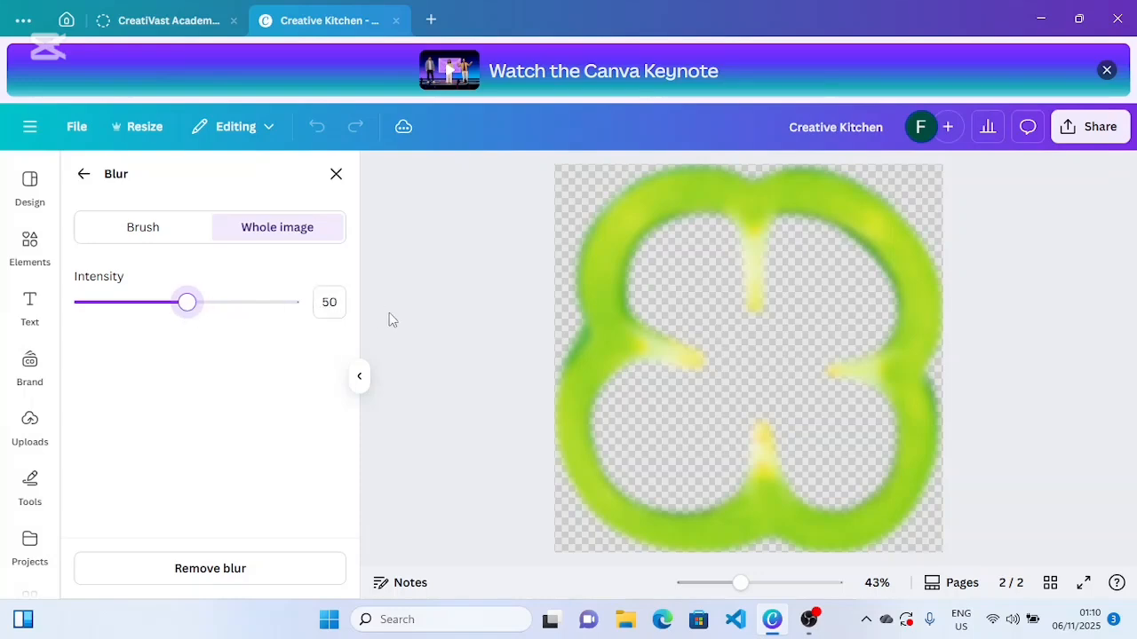
left_click(336, 174)
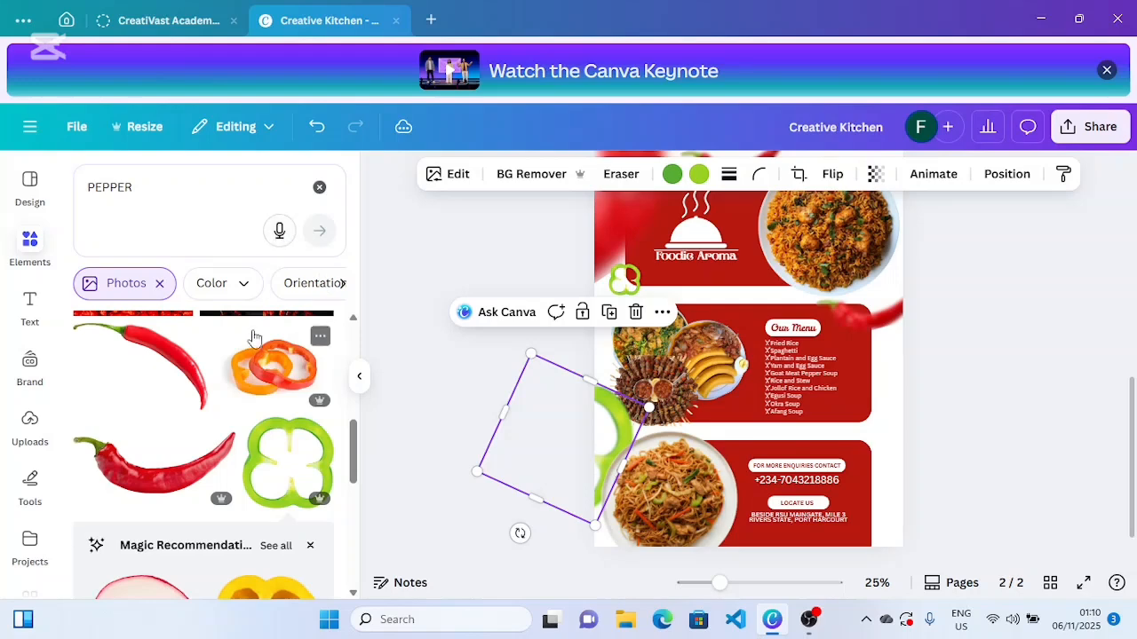
- Set the enlarged green pepper slice's blur intensity to 70
left_click(451, 178)
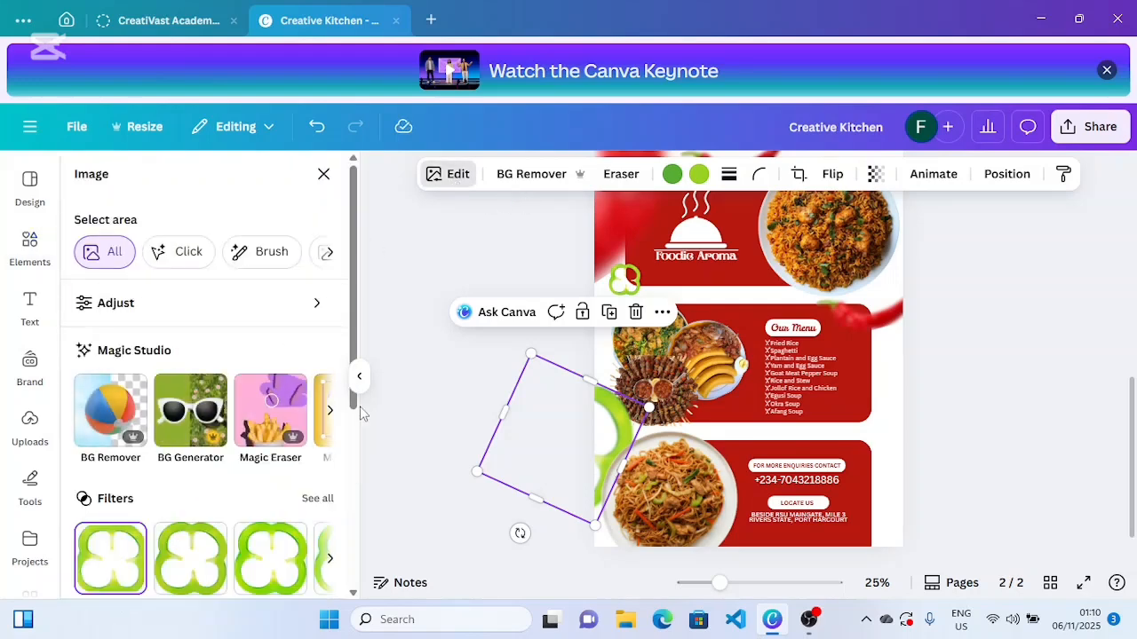
scroll(353, 416, "down", 4)
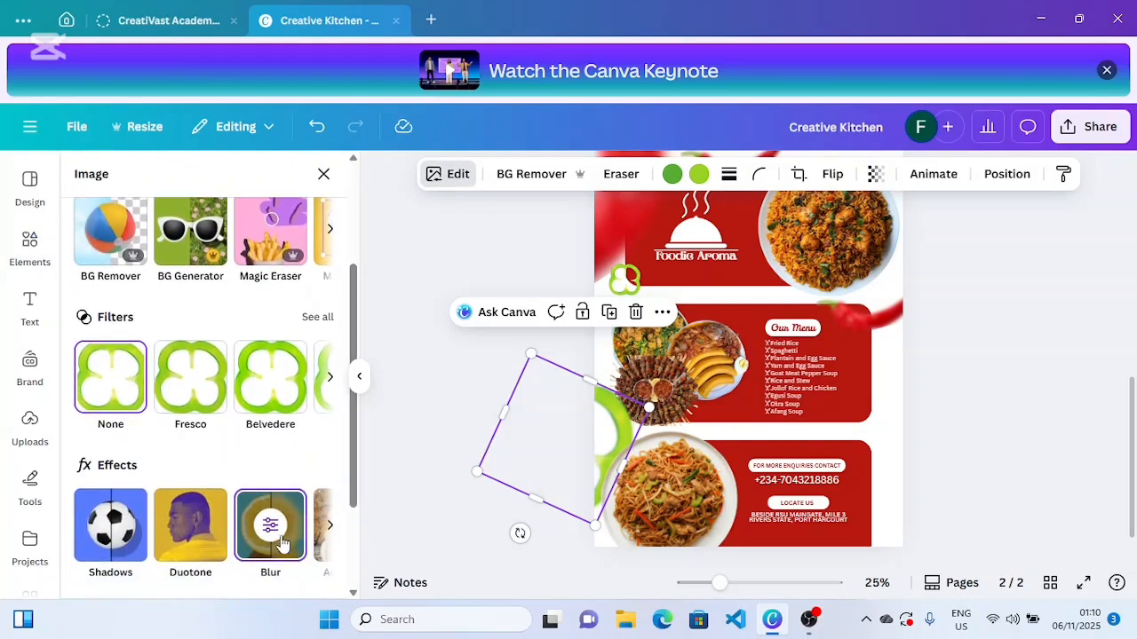
left_click(271, 533)
left_click_drag(179, 304, 230, 321)
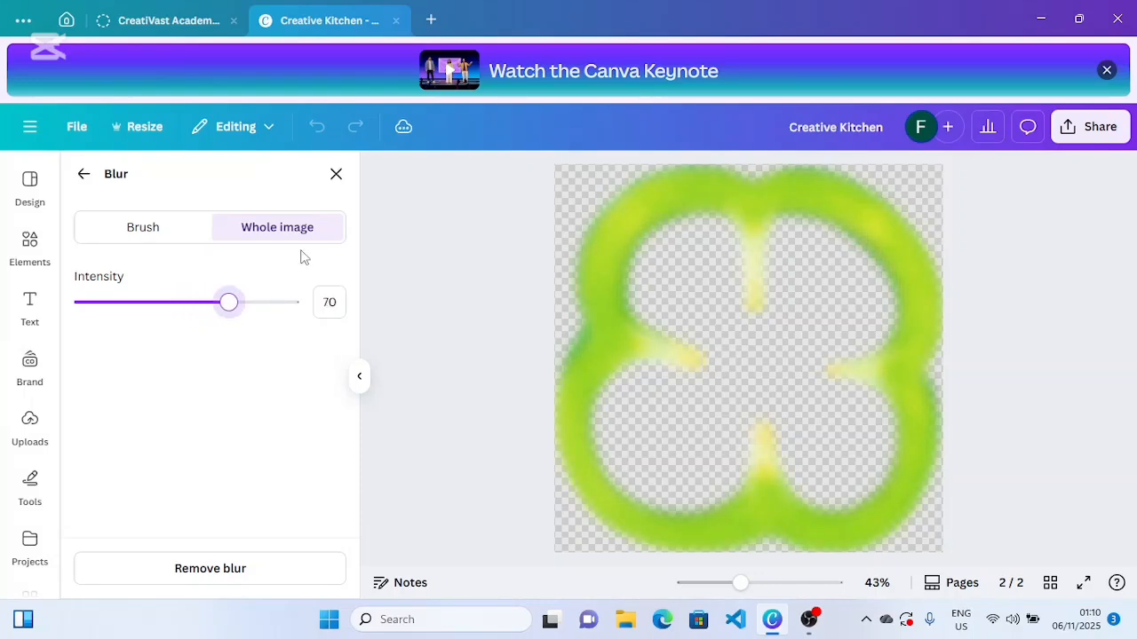
left_click(343, 177)
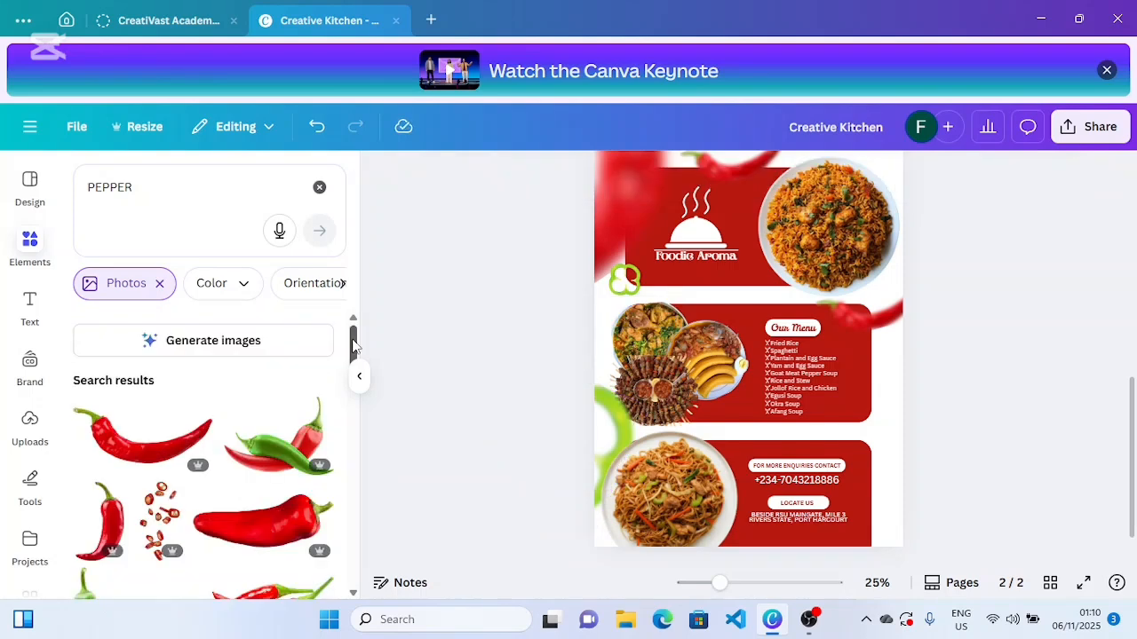
- Add the photo of scattered chopped red chilli pieces and centre it on page 2
left_click(155, 519)
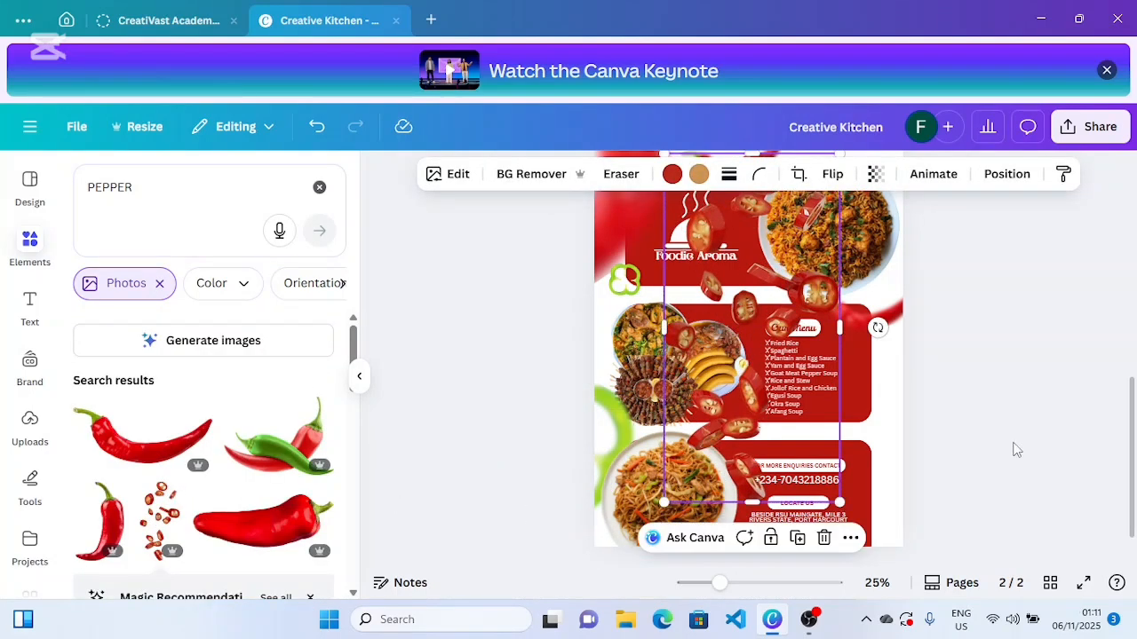
scroll(1133, 433, "up", 1)
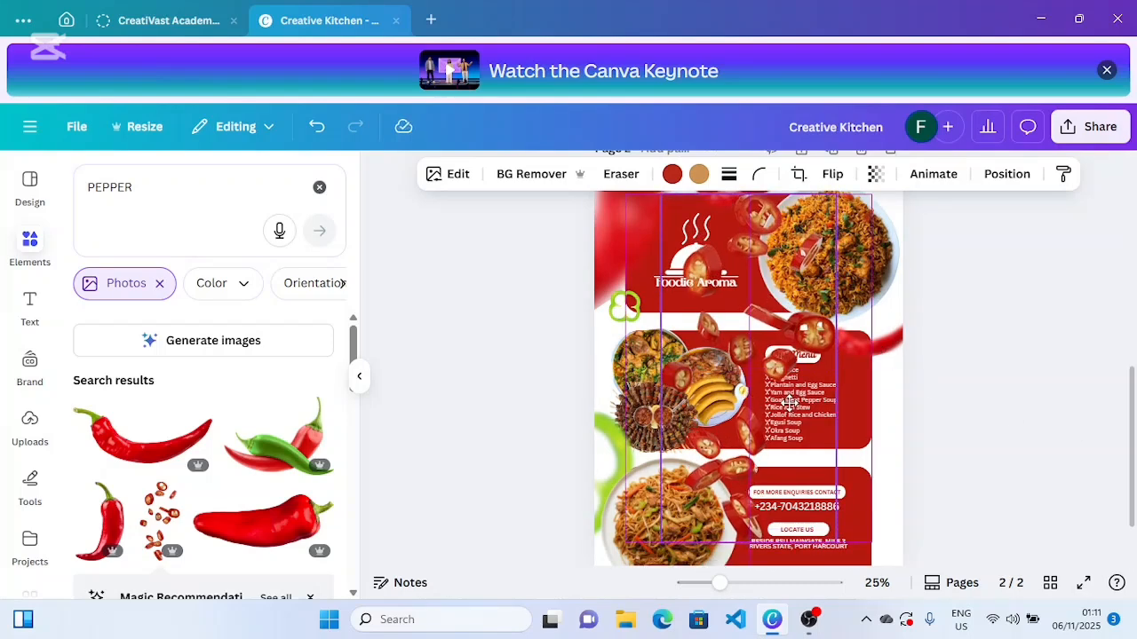
left_click_drag(789, 404, 789, 403)
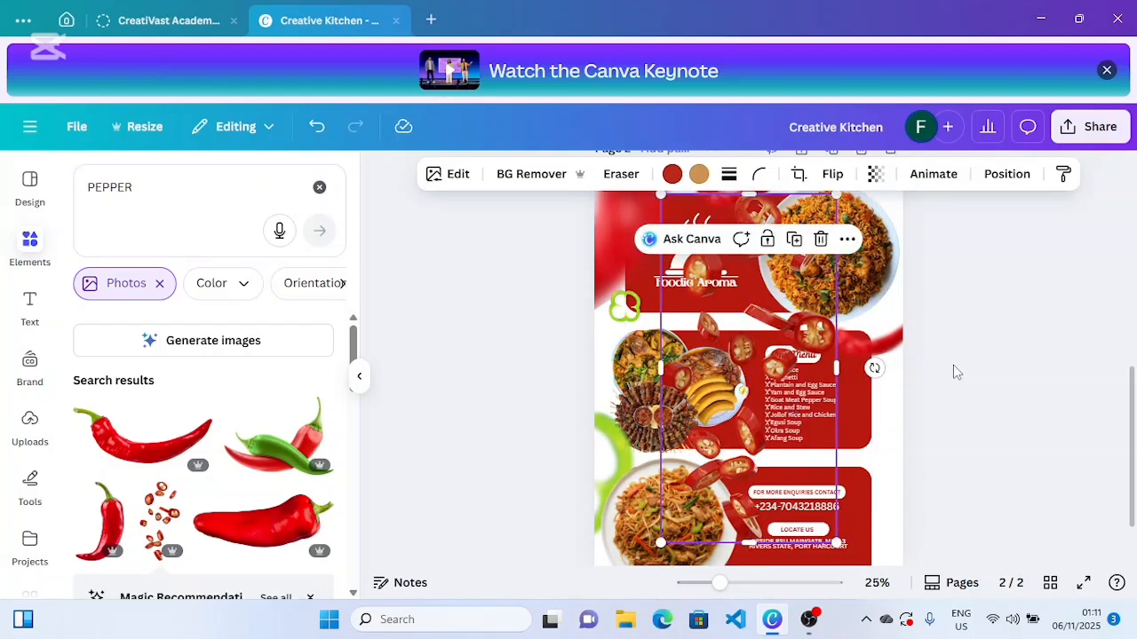
- Send the chopped chilli photo to the back and enlarge it to about 907 × 1809 px
left_click(983, 183)
left_click(278, 302)
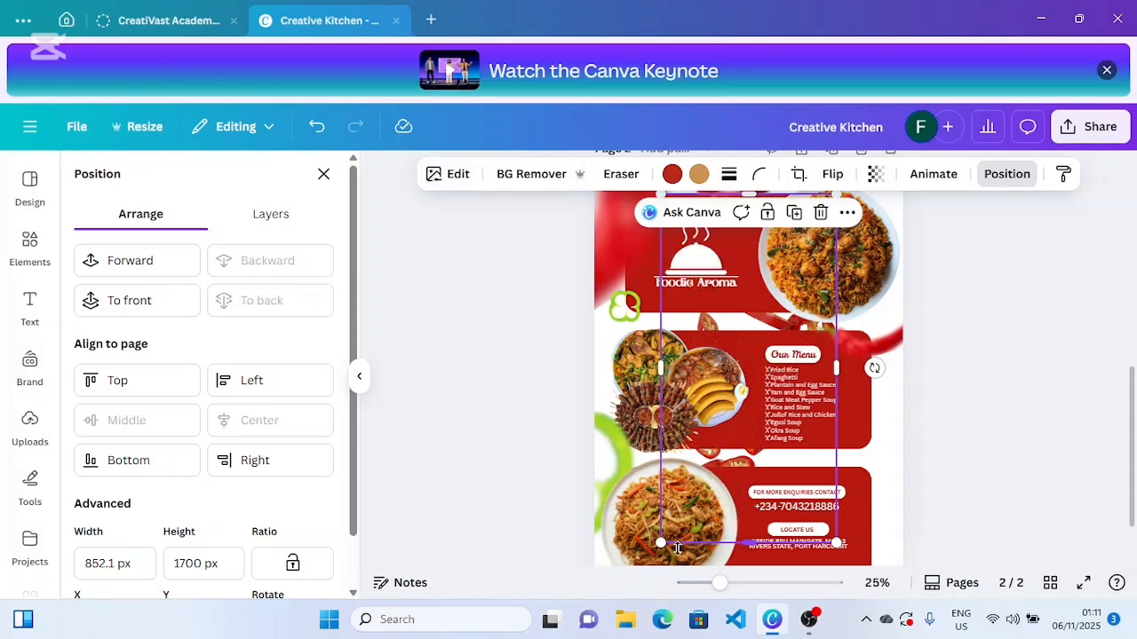
left_click_drag(661, 543, 648, 563)
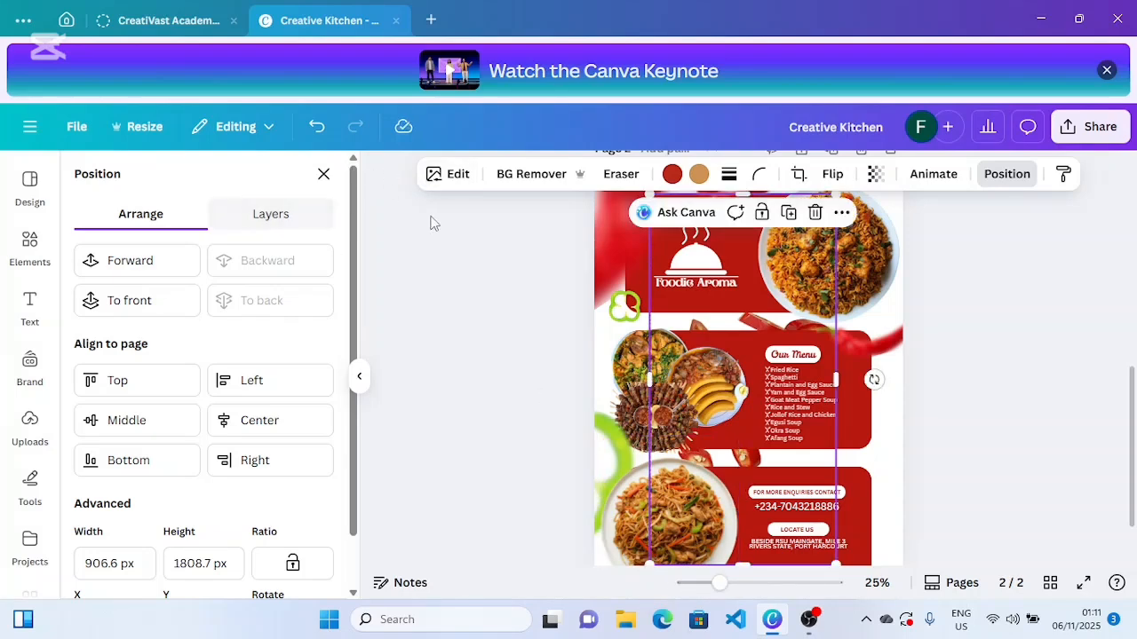
- Apply a whole-image blur at intensity 70 to the chopped chilli photo
left_click(455, 176)
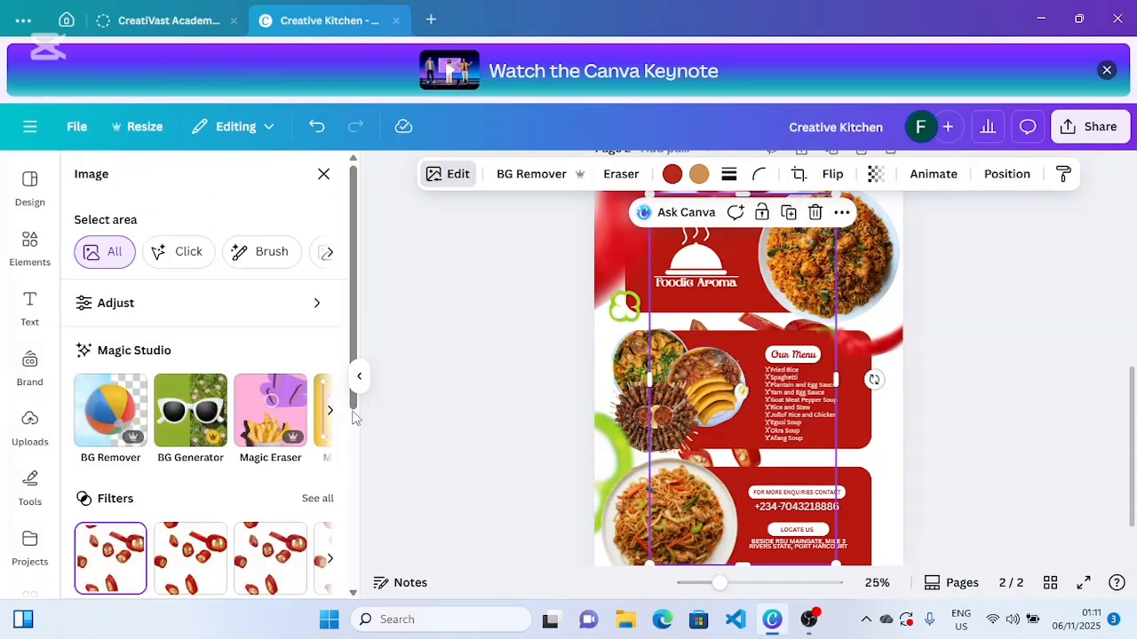
left_click_drag(354, 418, 355, 545)
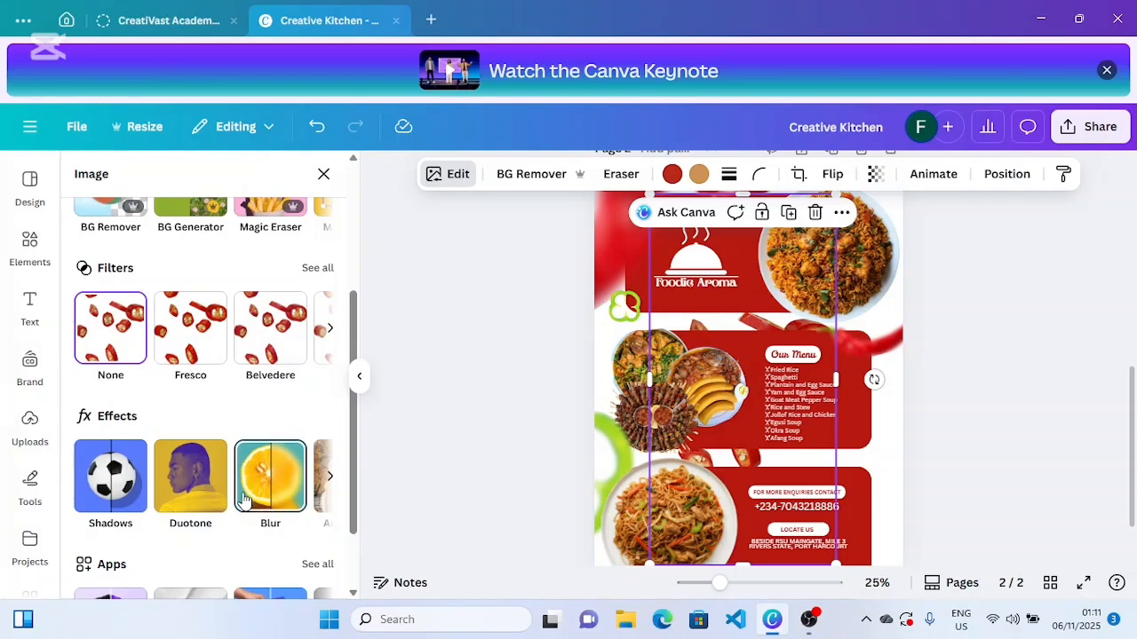
left_click(246, 502)
left_click_drag(115, 306, 231, 338)
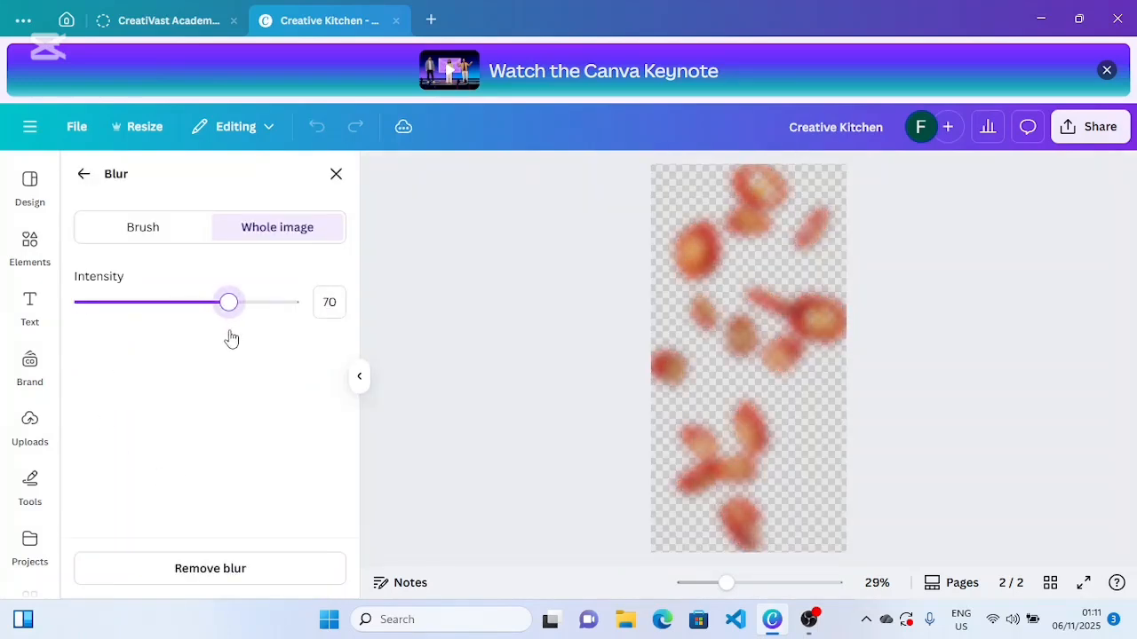
left_click(341, 181)
left_click(521, 257)
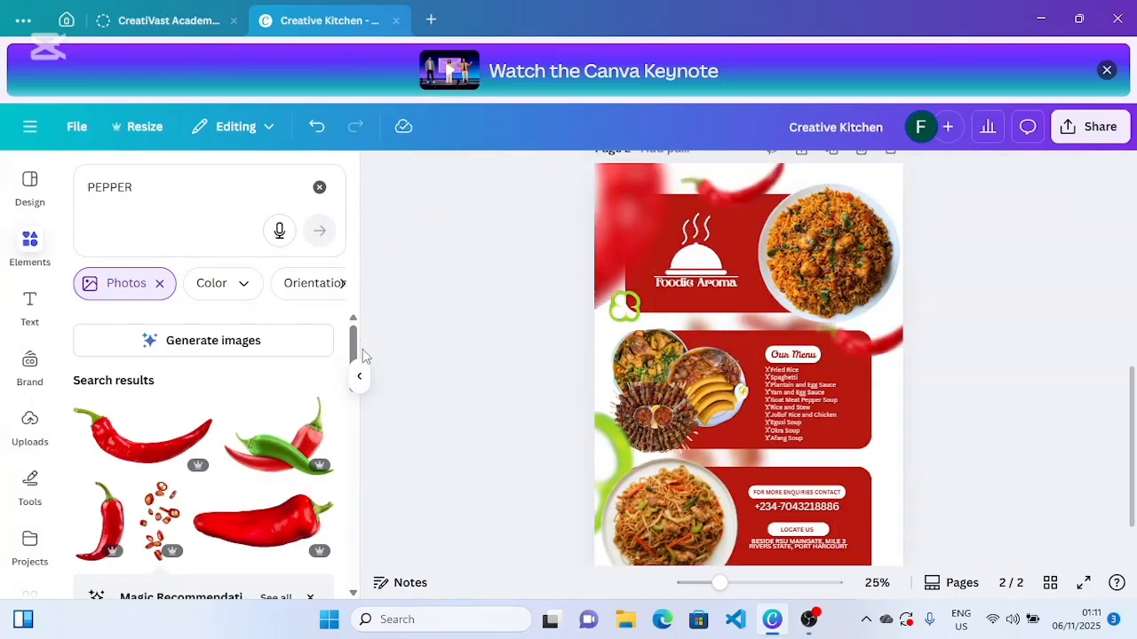
- Add the orange bell pepper photo from the pepper results and shrink it to a small decoration over the contact panel
left_click_drag(353, 351, 370, 523)
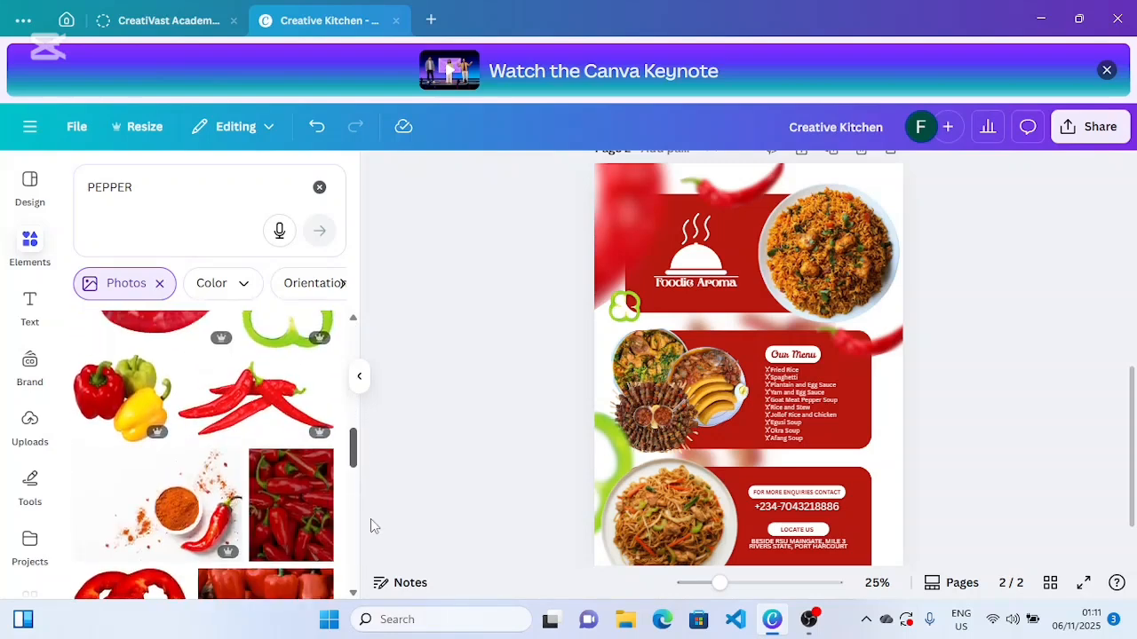
left_click(287, 519)
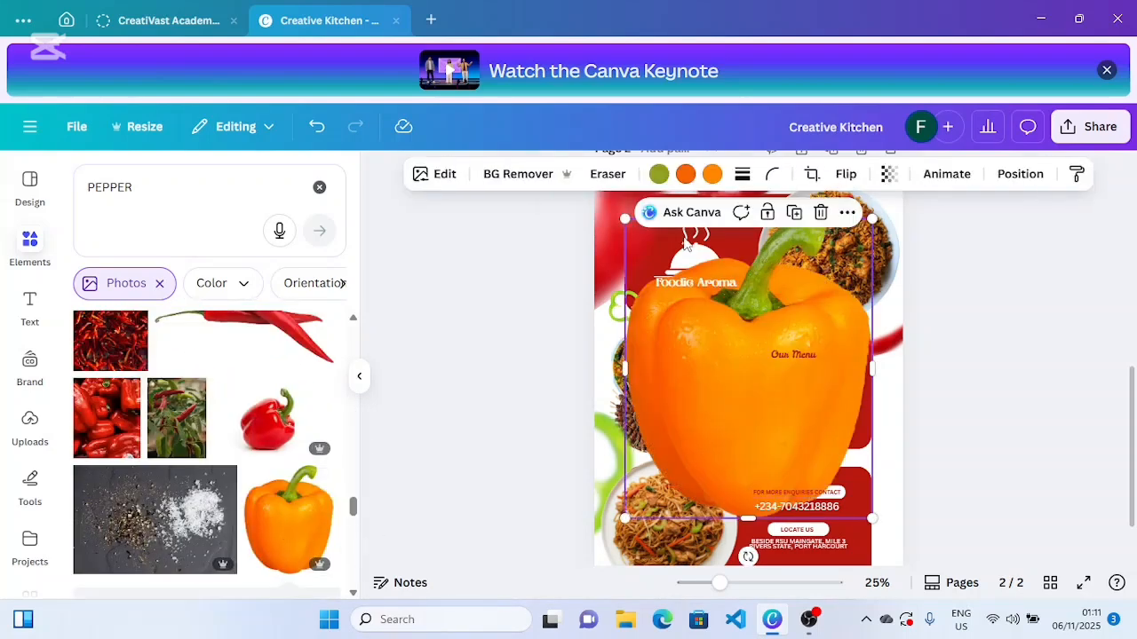
left_click_drag(626, 218, 804, 438)
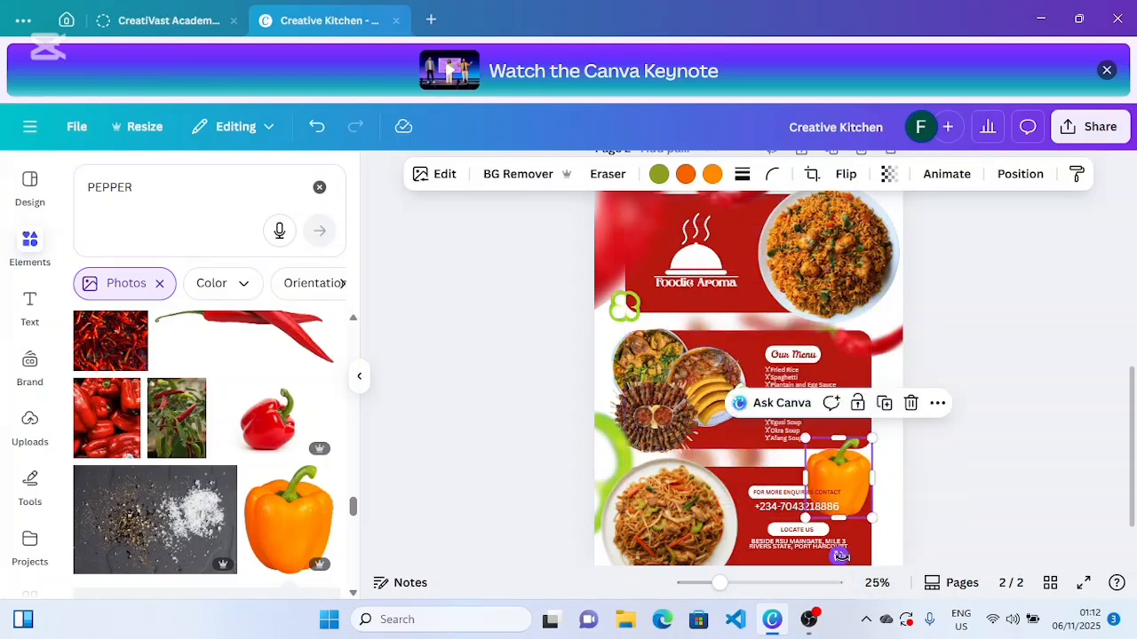
- Tilt the orange pepper, enlarge it slightly and place it partly off the page's right edge between the menu and contact panels
left_click_drag(838, 556, 788, 532)
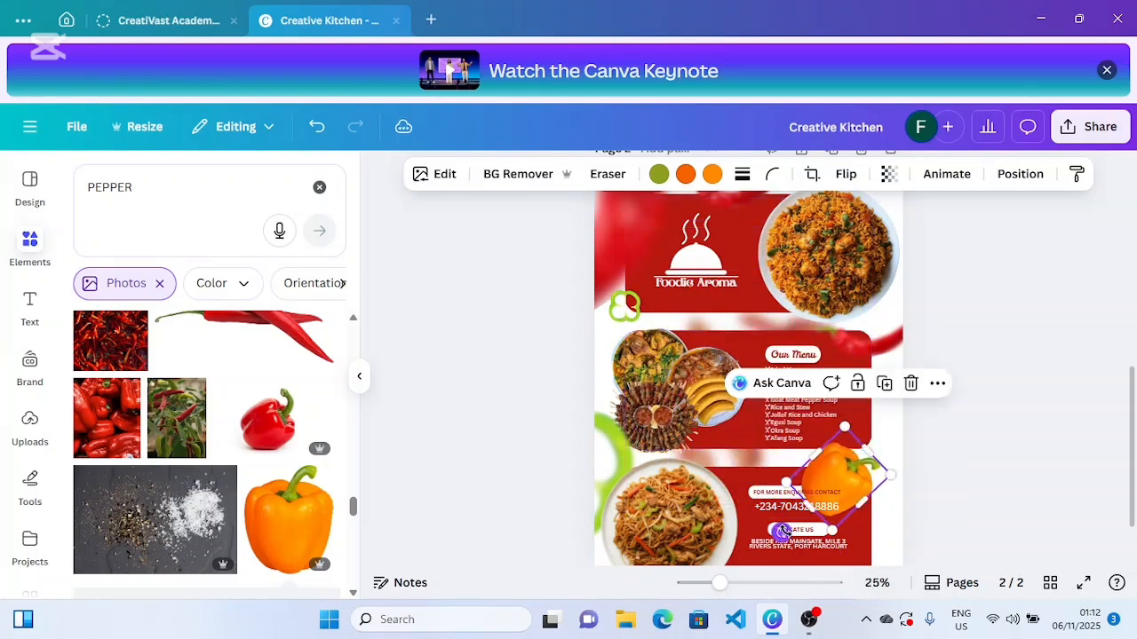
left_click_drag(825, 475, 883, 443)
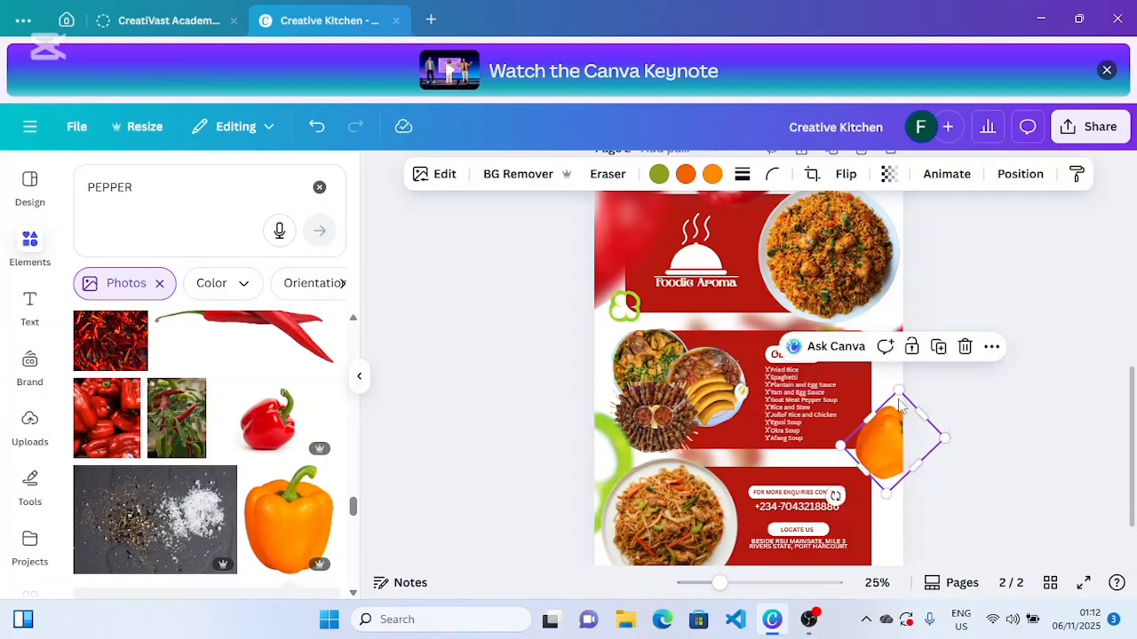
left_click_drag(899, 391, 902, 360)
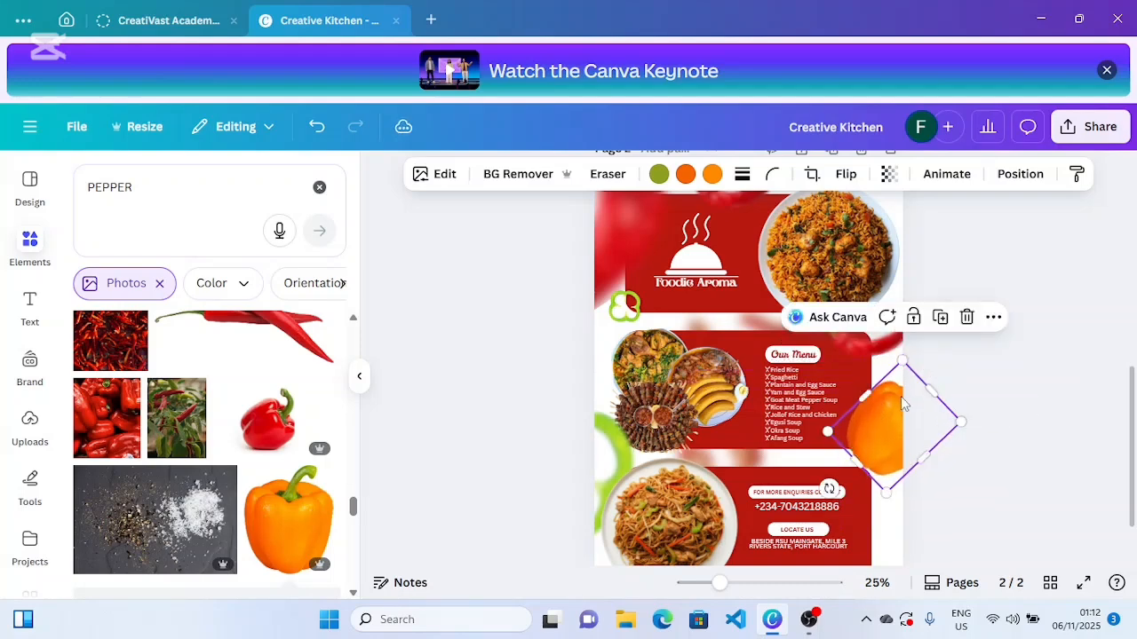
left_click_drag(902, 404, 922, 421)
left_click_drag(843, 445, 837, 451)
left_click_drag(838, 506, 829, 495)
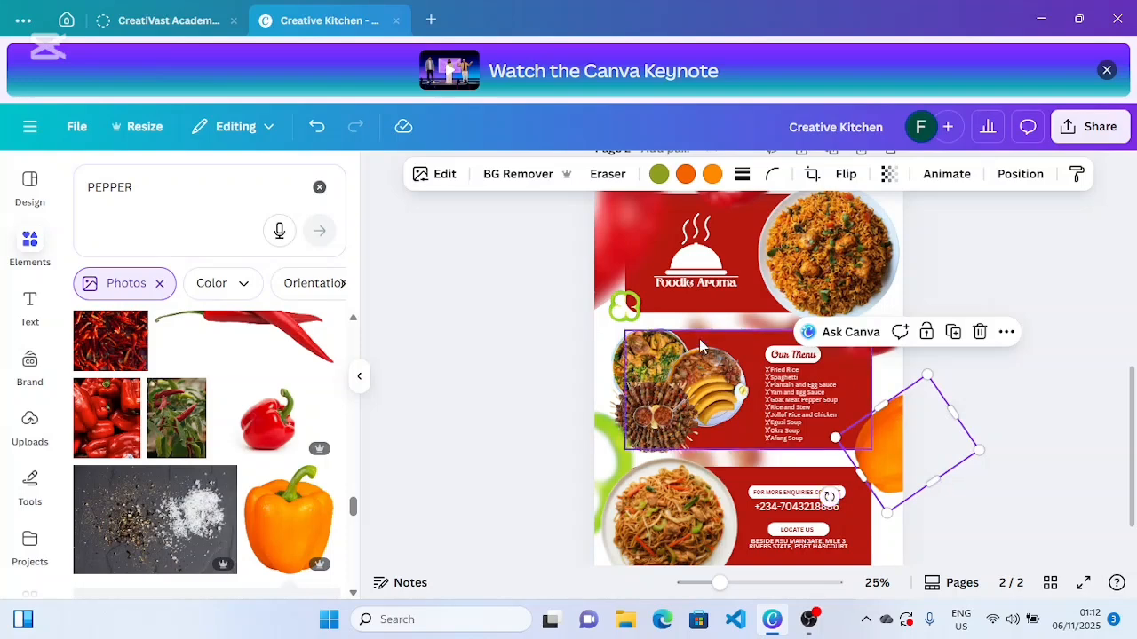
- Apply a whole-image blur at intensity 70 to the orange bell pepper
left_click(432, 177)
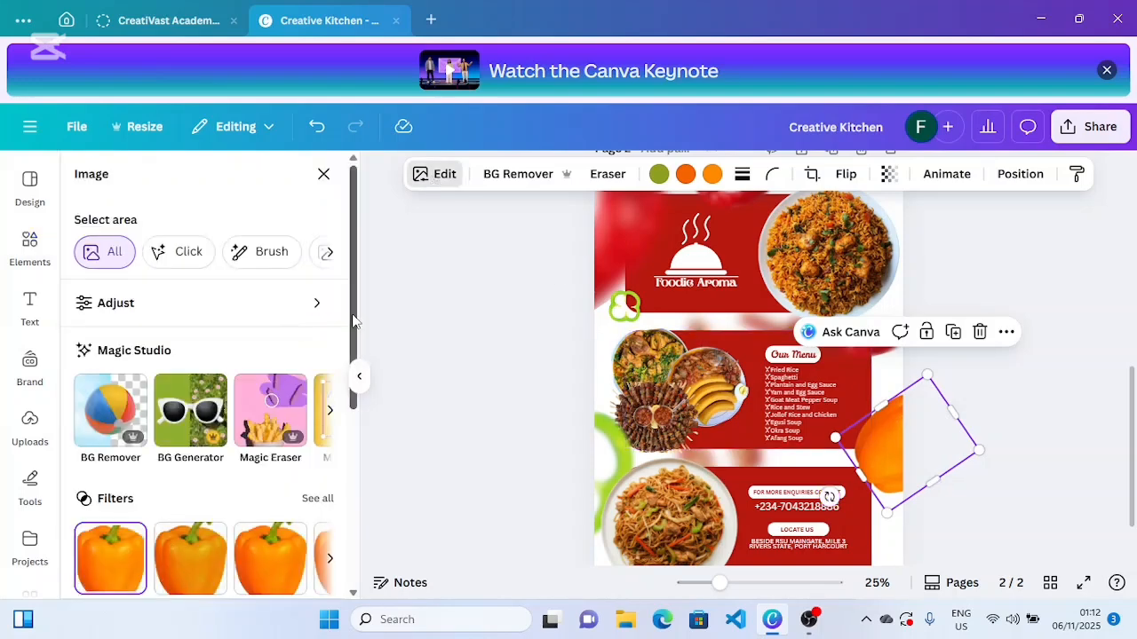
scroll(358, 400, "down", 4)
left_click(271, 519)
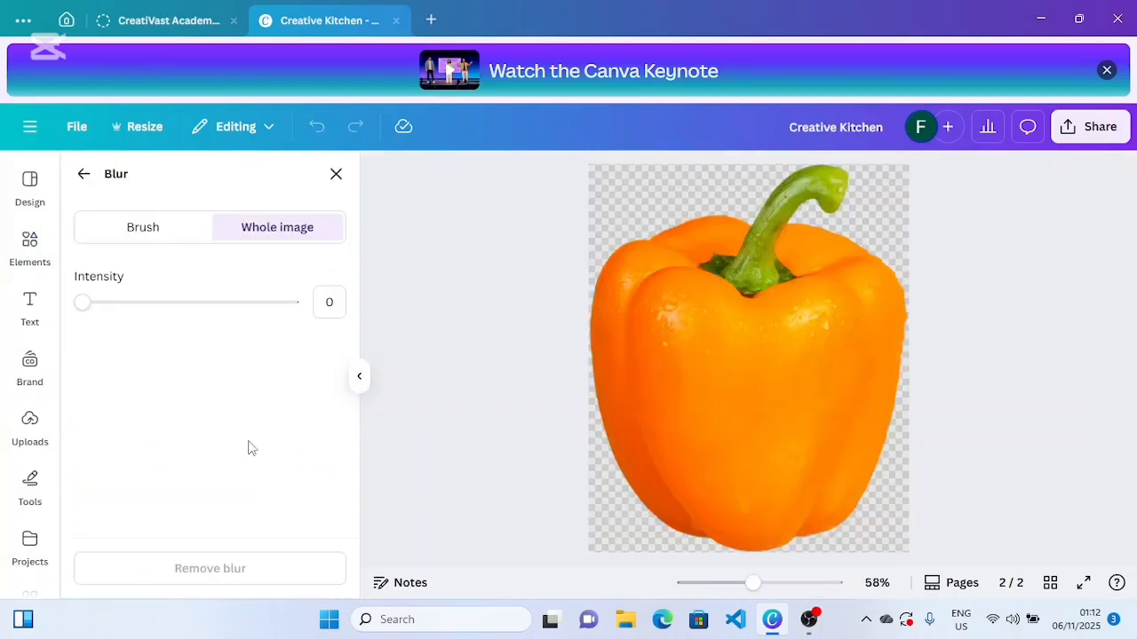
left_click_drag(210, 309, 231, 317)
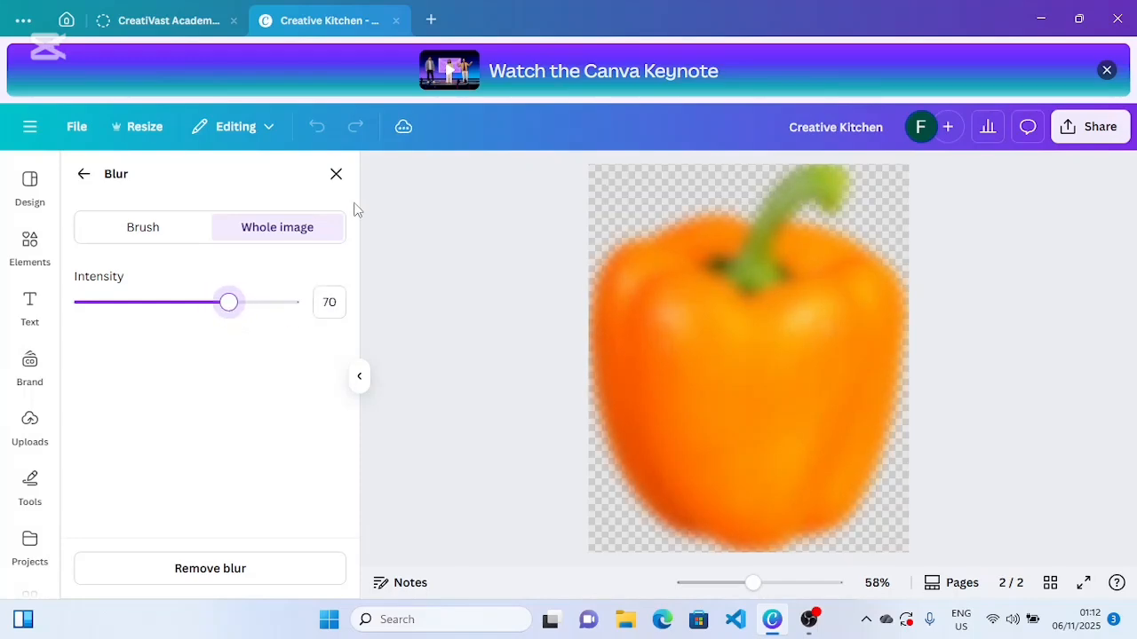
left_click(336, 174)
left_click(423, 309)
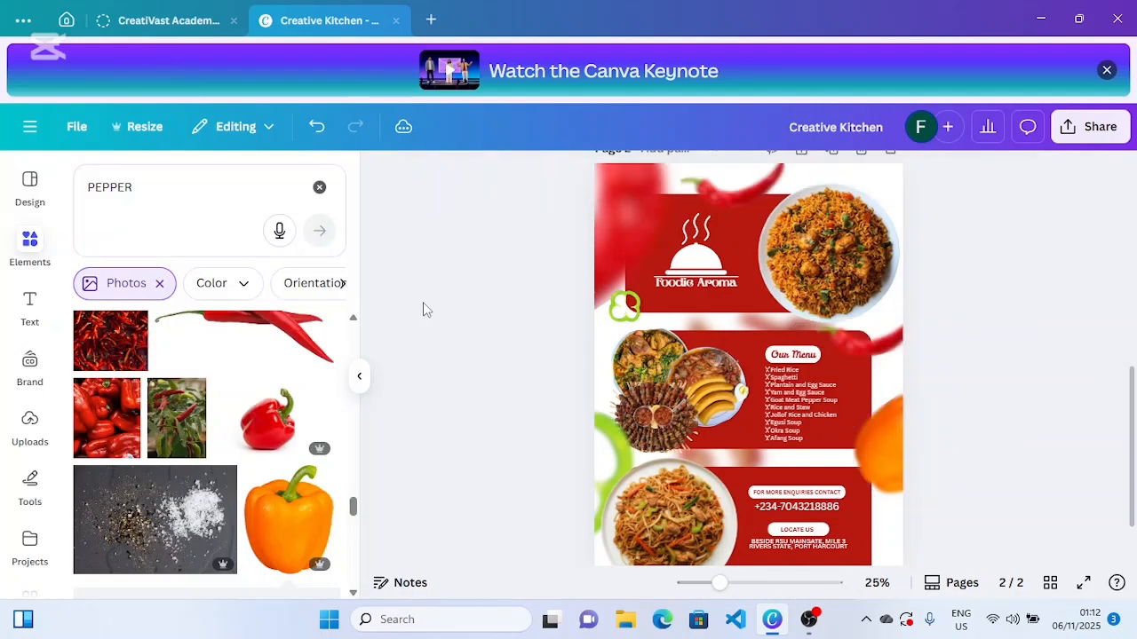
- Search the elements for "Reflection effect" and add the diagonal grey stripe shadow graphic to page 2
left_click_drag(1132, 430, 1134, 432)
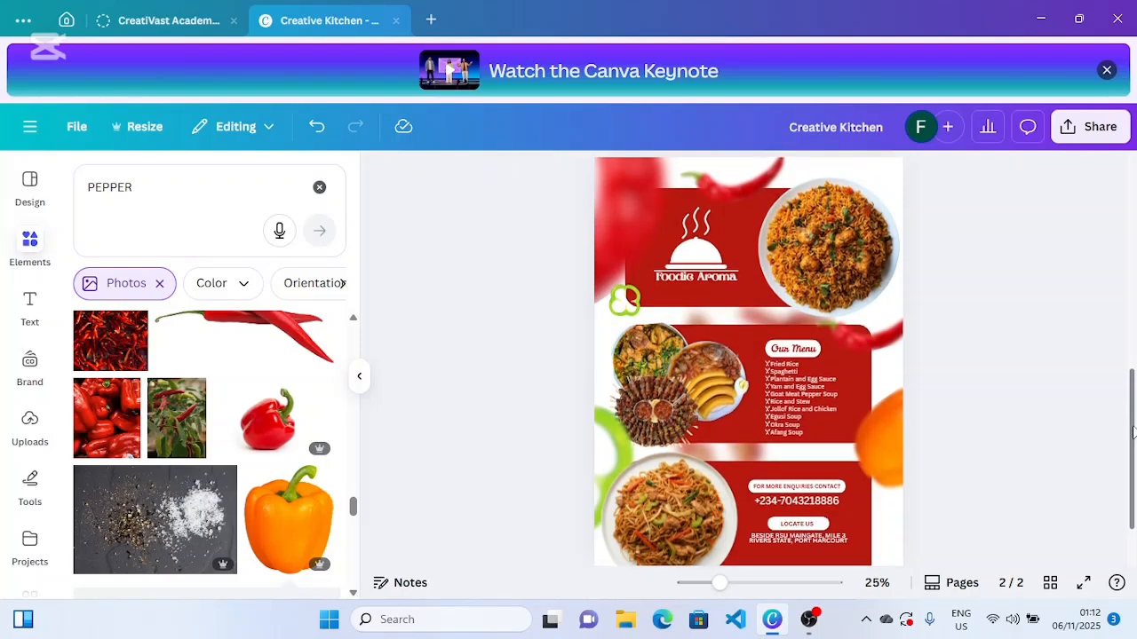
left_click(135, 202)
key("BackSpace")
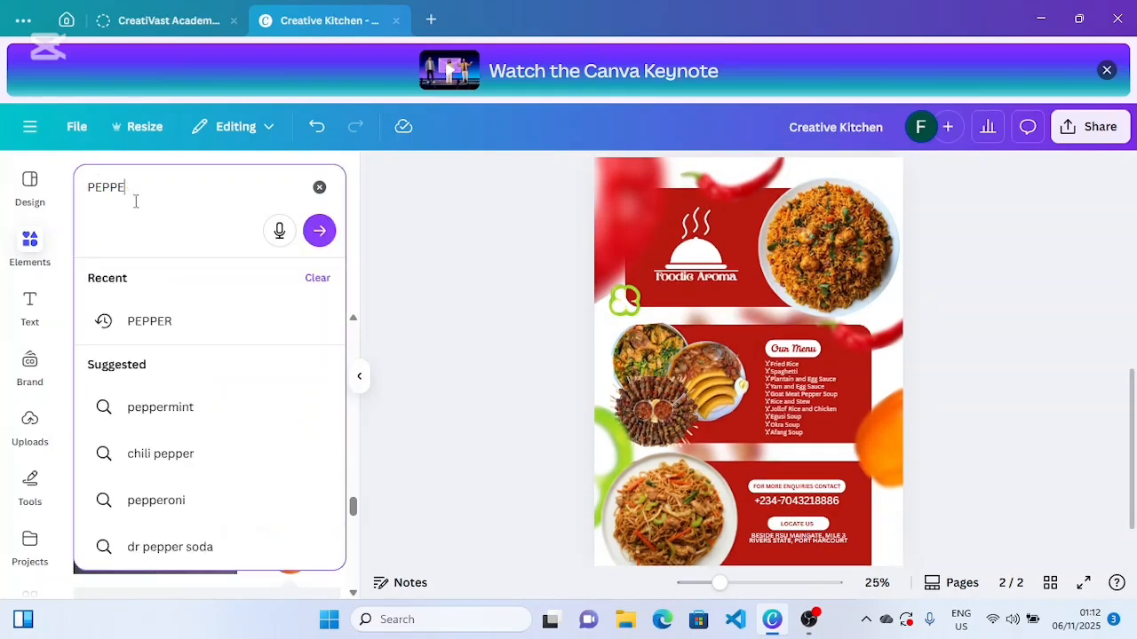
key("BackSpace")
key("BackSpace")
key("BackSpace")
key("BackSpace")
key("BackSpace")
type("REFLE")
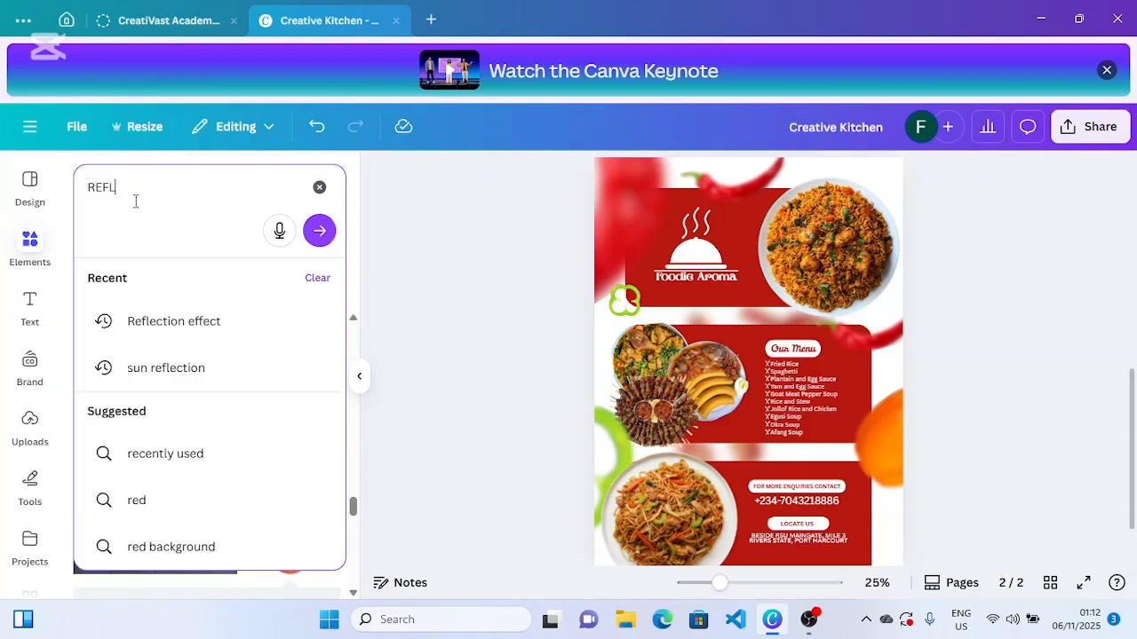
left_click(157, 322)
left_click(210, 494)
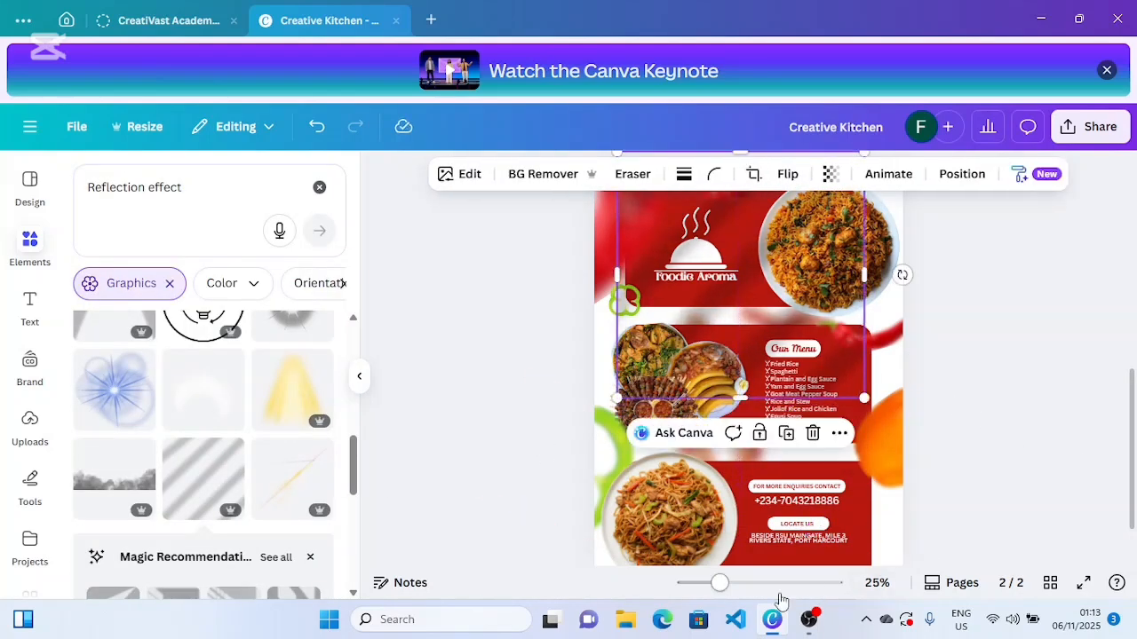
- Align the stripe shadow graphic with the page's top-left corner and stretch it to cover the whole page
left_click_drag(719, 588, 711, 584)
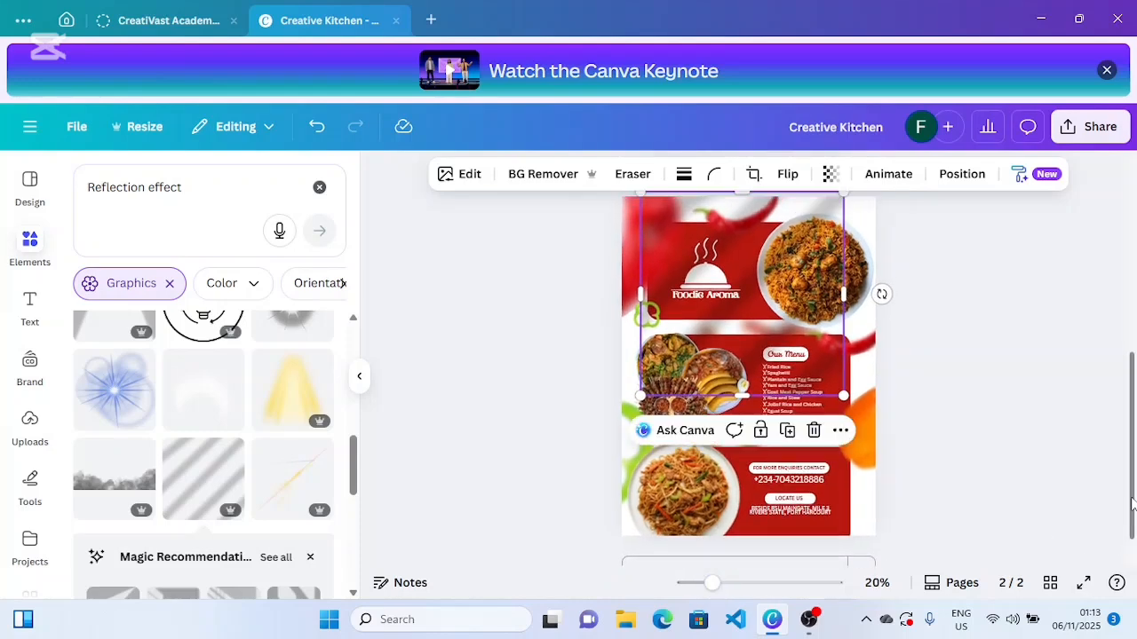
mouse_move(775, 382)
left_mouse_down()
mouse_move(734, 368)
mouse_move(817, 364)
mouse_move(771, 368)
left_mouse_up()
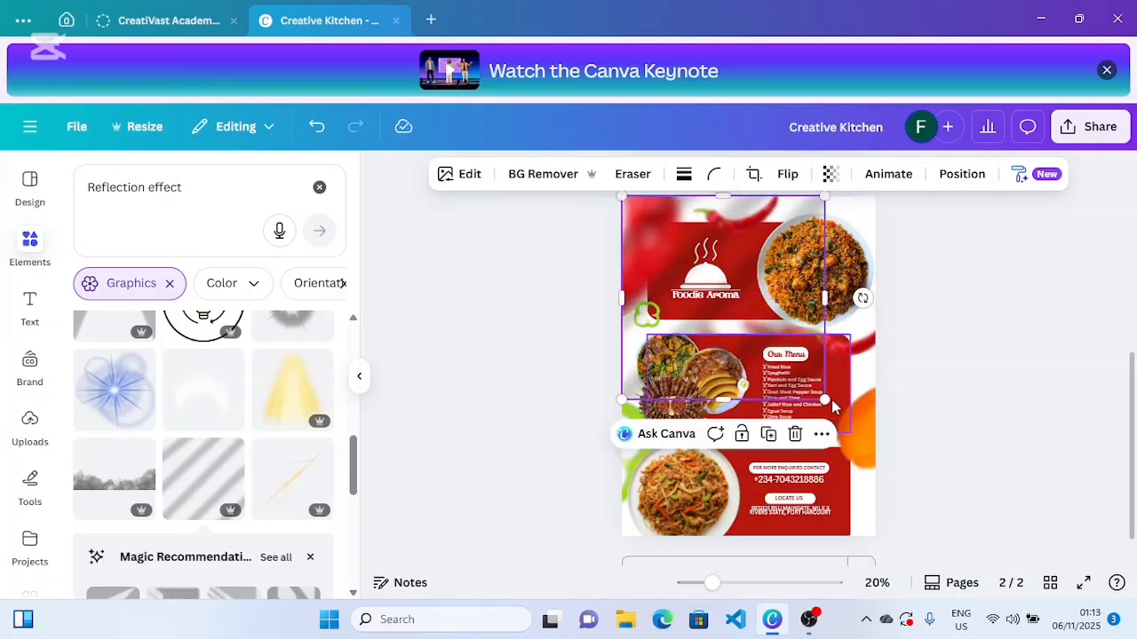
left_click_drag(826, 400, 877, 451)
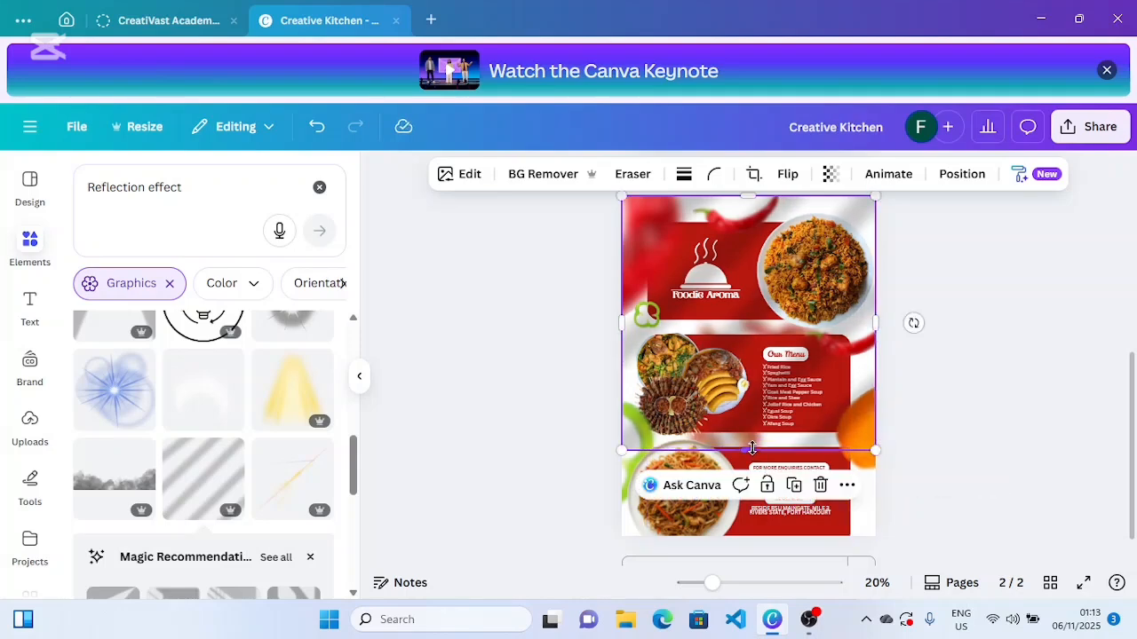
left_click_drag(751, 453, 751, 533)
left_click(981, 459)
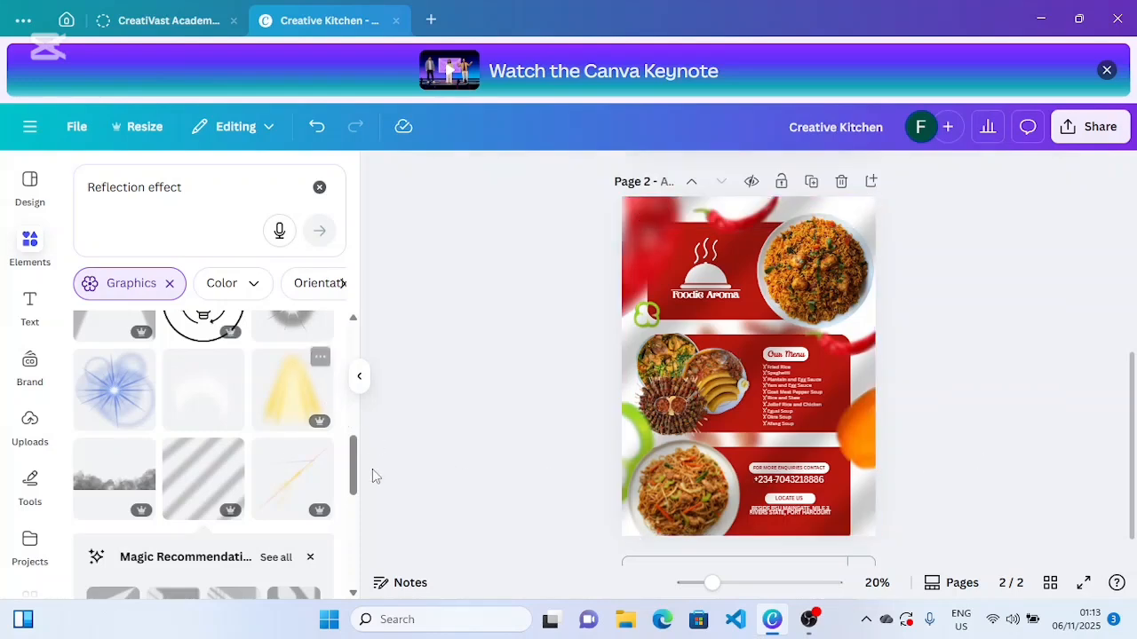
- Search the graphics for "ORDER NOW" and add the slanted red 3D ORDER NOW badge to the page
left_click(359, 379)
left_click(19, 249)
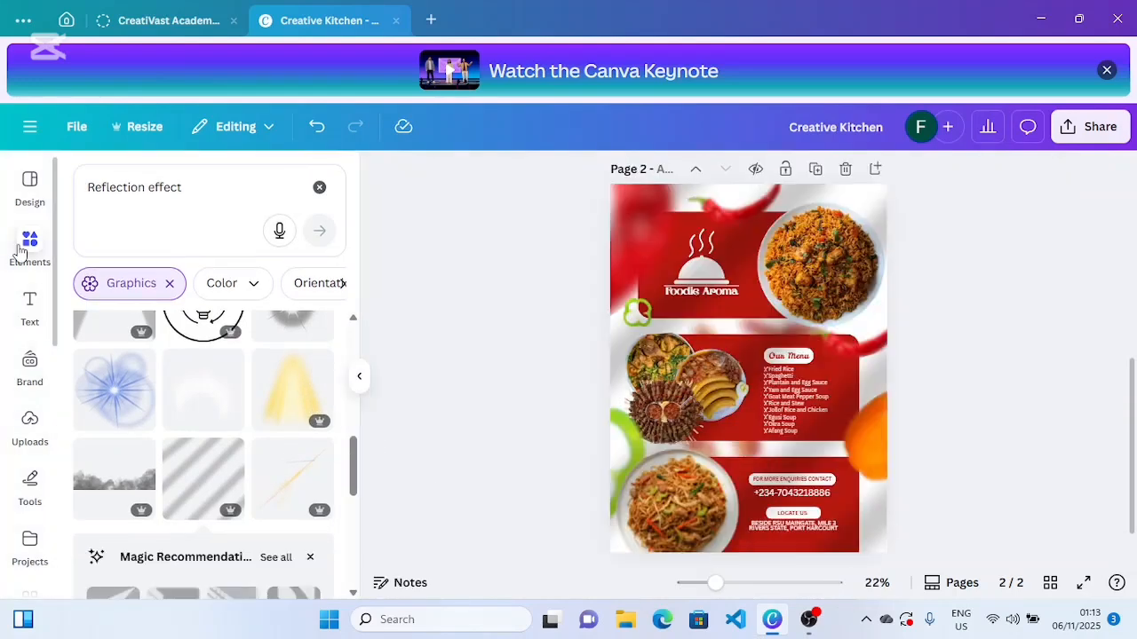
left_click(180, 191)
key("BackSpace")
key("BackSpace")
key("BackSpace")
key("BackSpace")
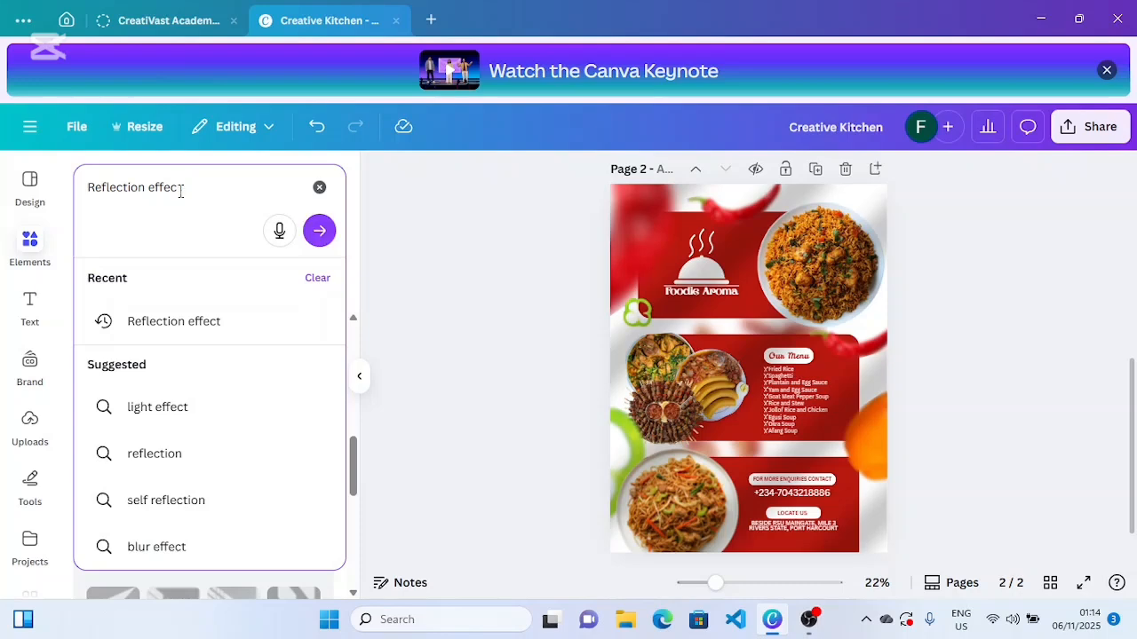
key("BackSpace")
key("BackSpace")
key("BackSpace")
key("BackSpace")
key("BackSpace")
key("BackSpace")
key("BackSpace")
key("BackSpace")
key("BackSpace")
key("BackSpace")
key("BackSpace")
key("BackSpace")
key("BackSpace")
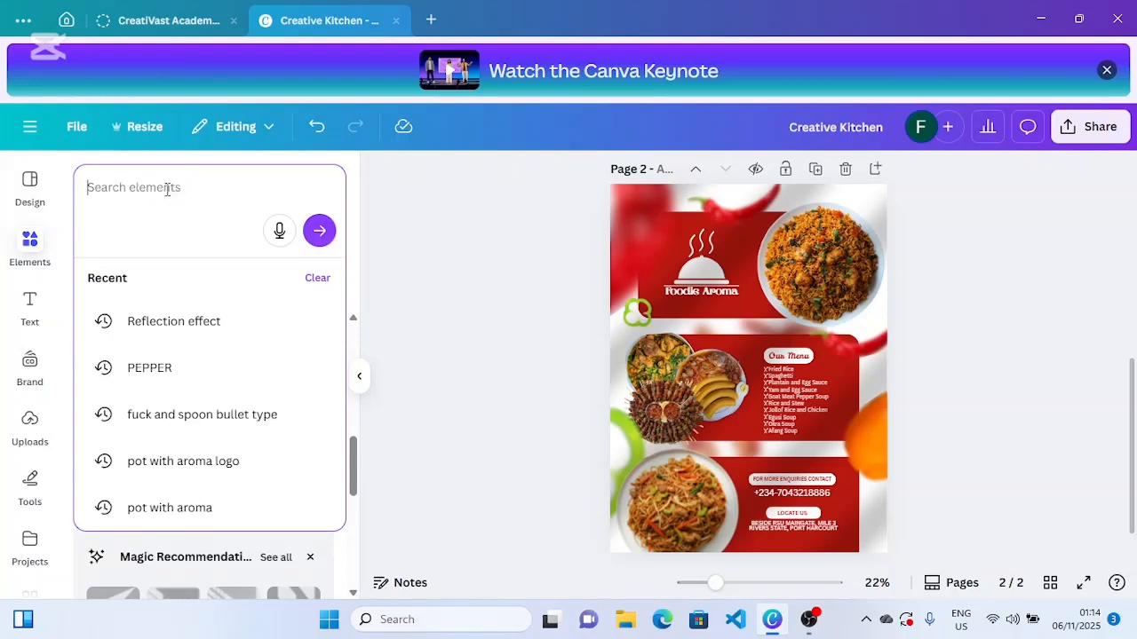
type("ORDER ")
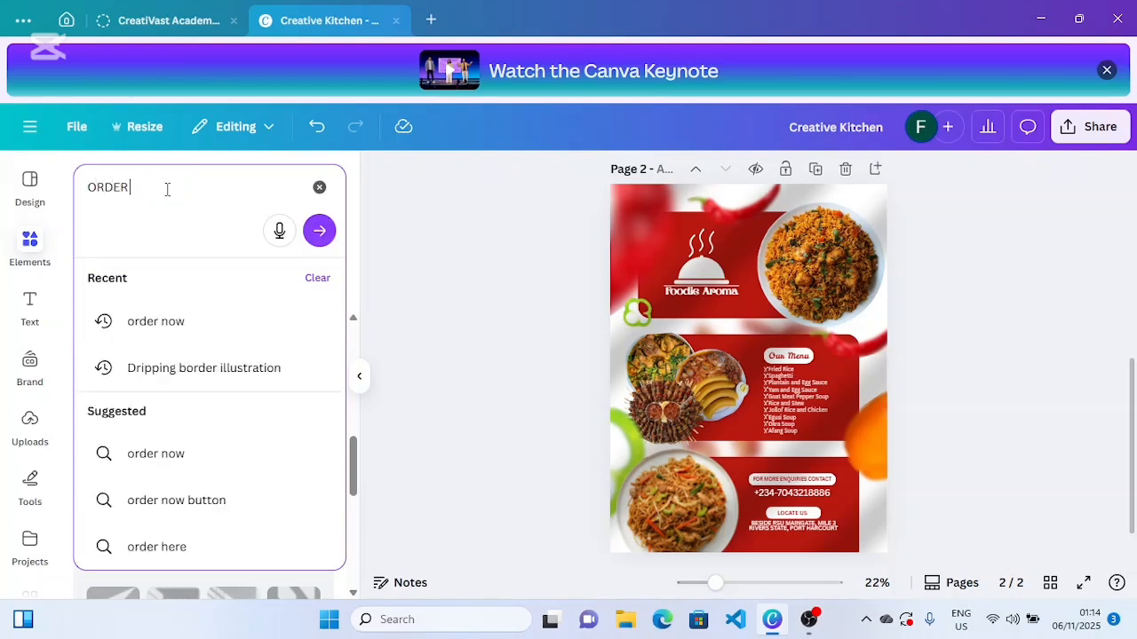
type("NOW")
key("Return")
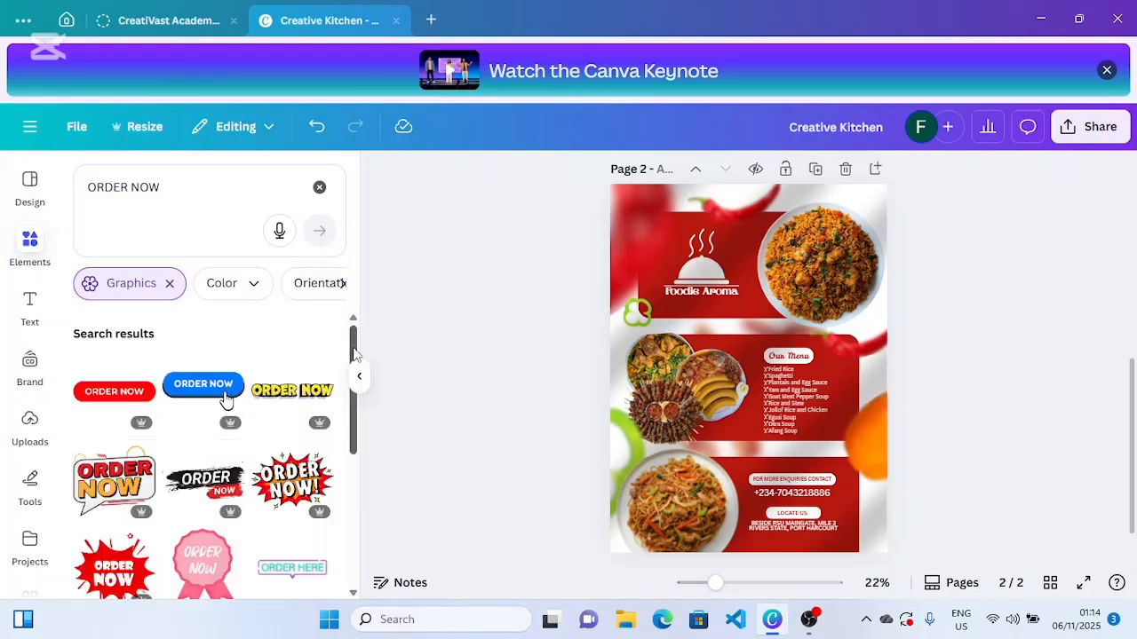
left_click_drag(353, 354, 370, 434)
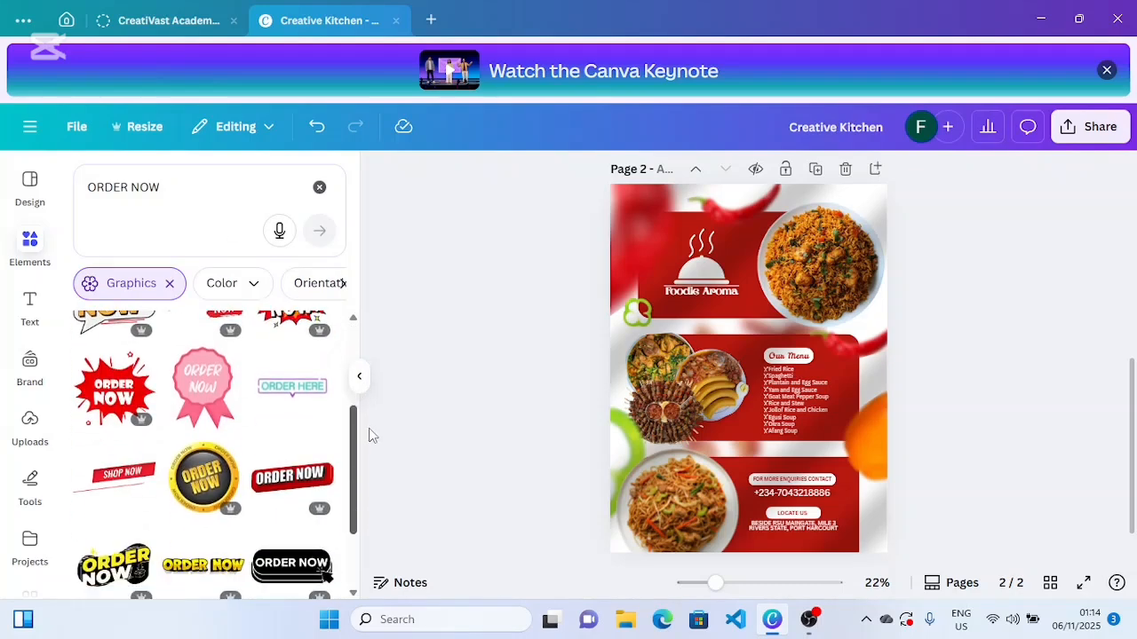
left_click(281, 491)
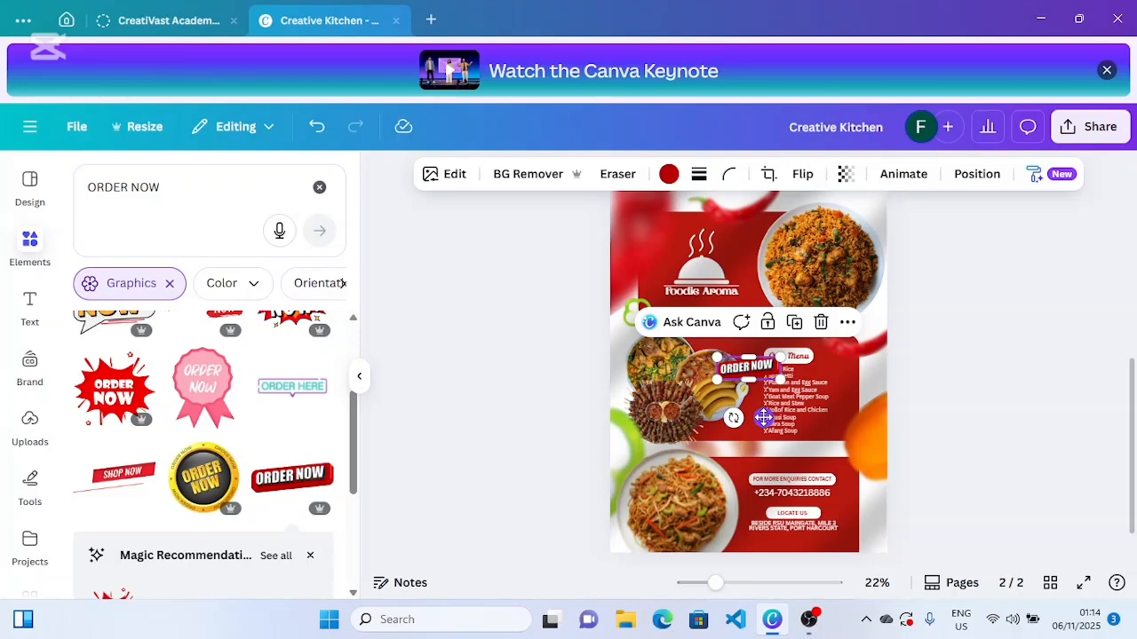
- Place the ORDER NOW badge just above the menu panel's food photos and recolour it with the document's green
left_click_drag(764, 417, 677, 380)
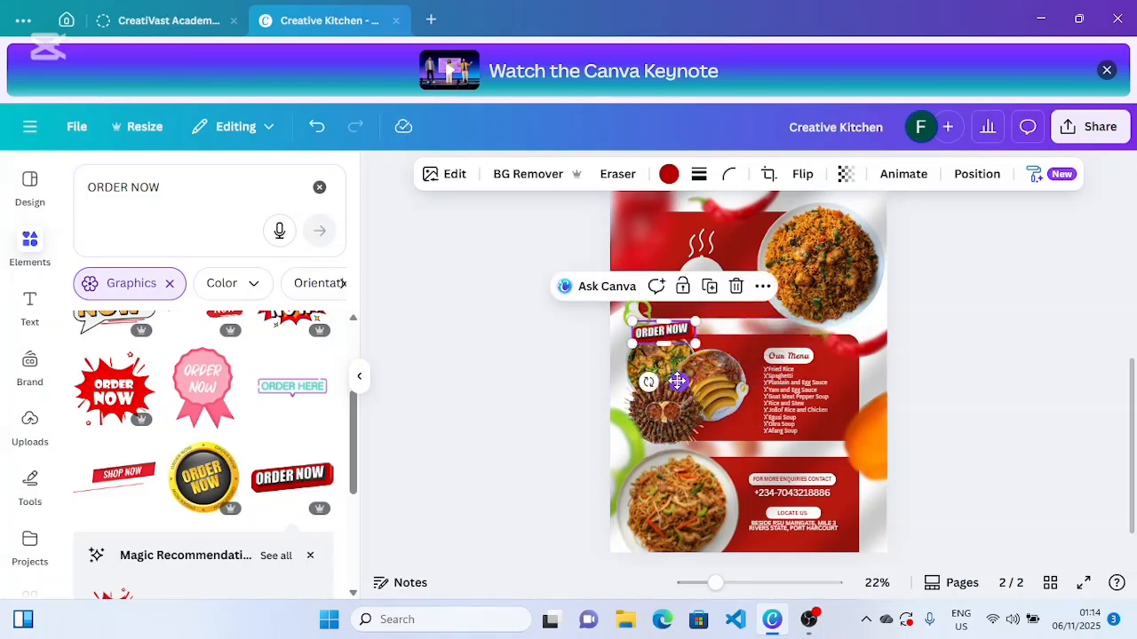
left_click(668, 174)
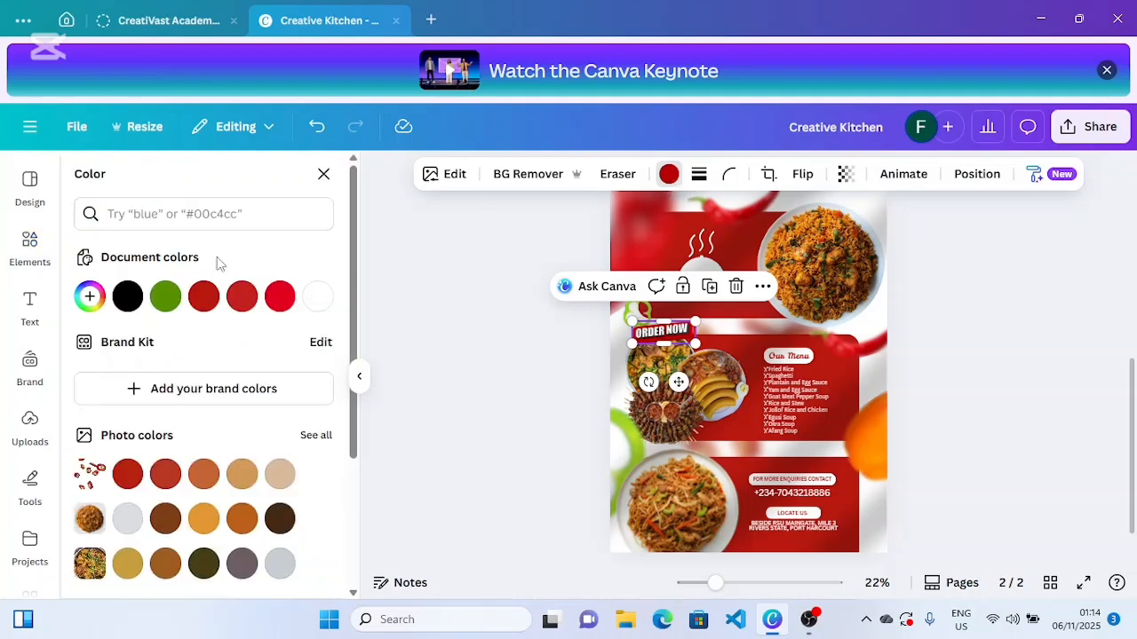
left_click(165, 296)
left_click(421, 329)
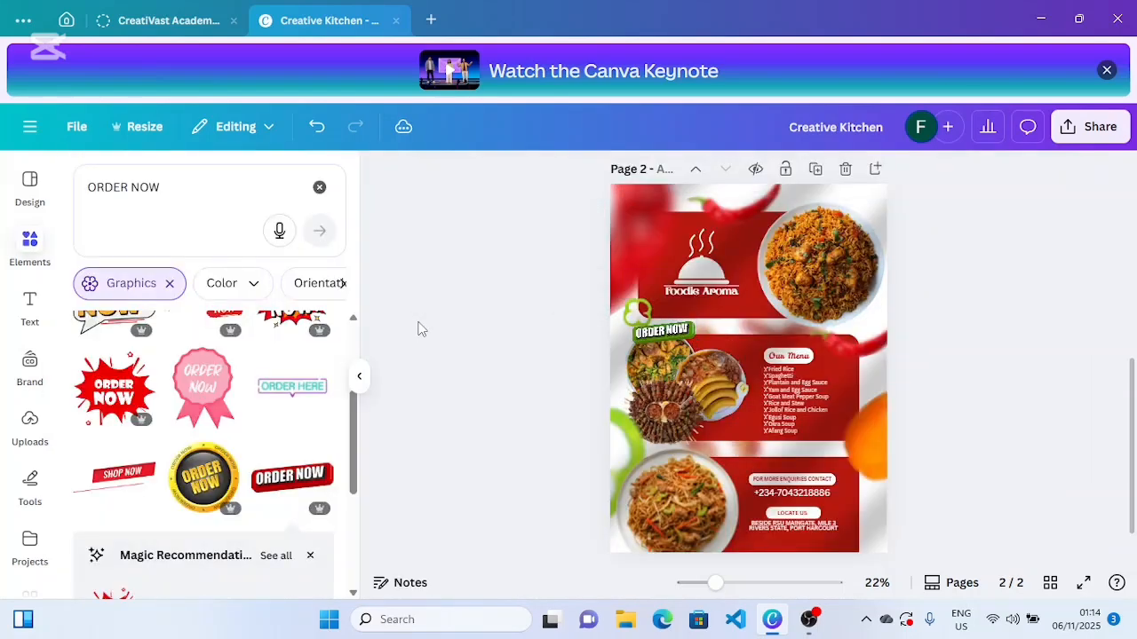
- Send the green ORDER NOW badge one layer backward and collapse the elements list to show the full page
left_click(648, 336)
left_click(976, 176)
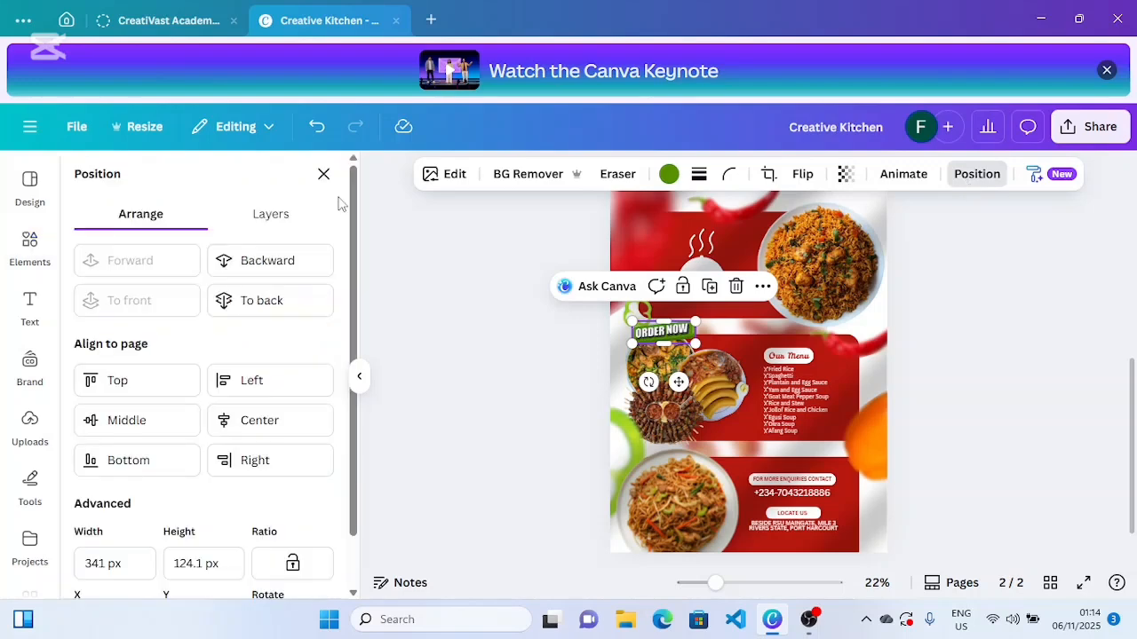
left_click(261, 262)
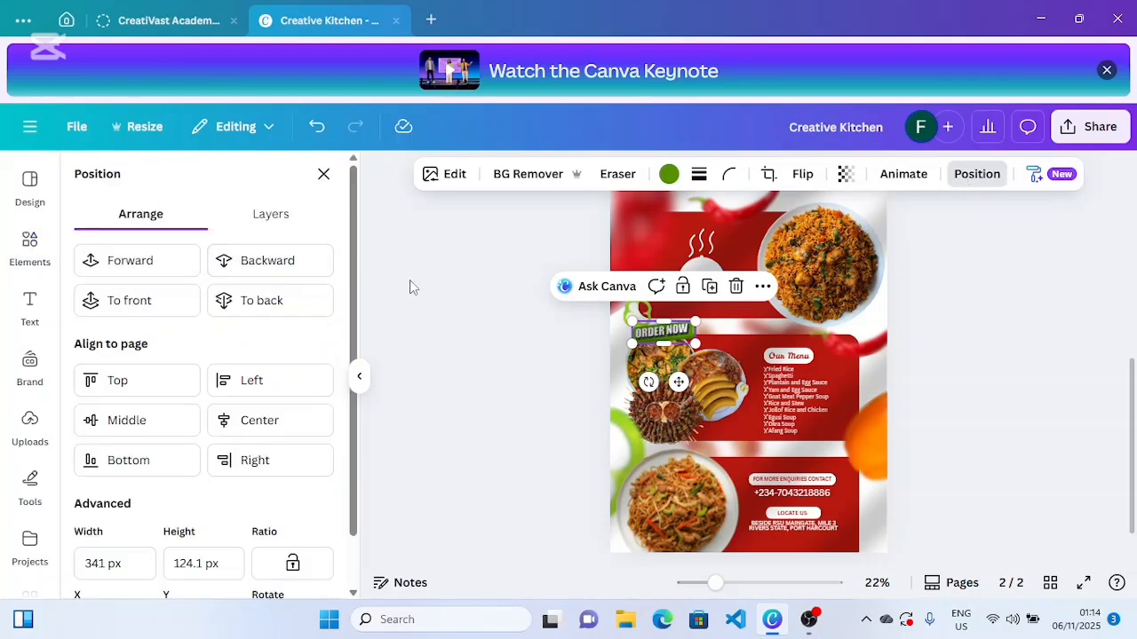
left_click(410, 280)
left_click(409, 281)
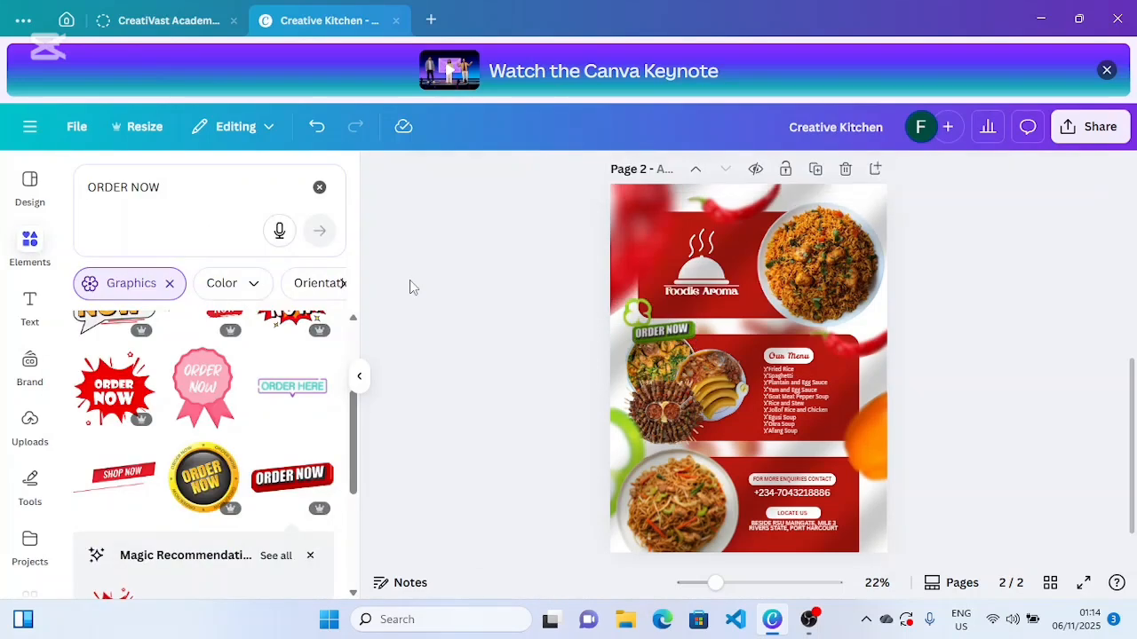
left_click(359, 375)
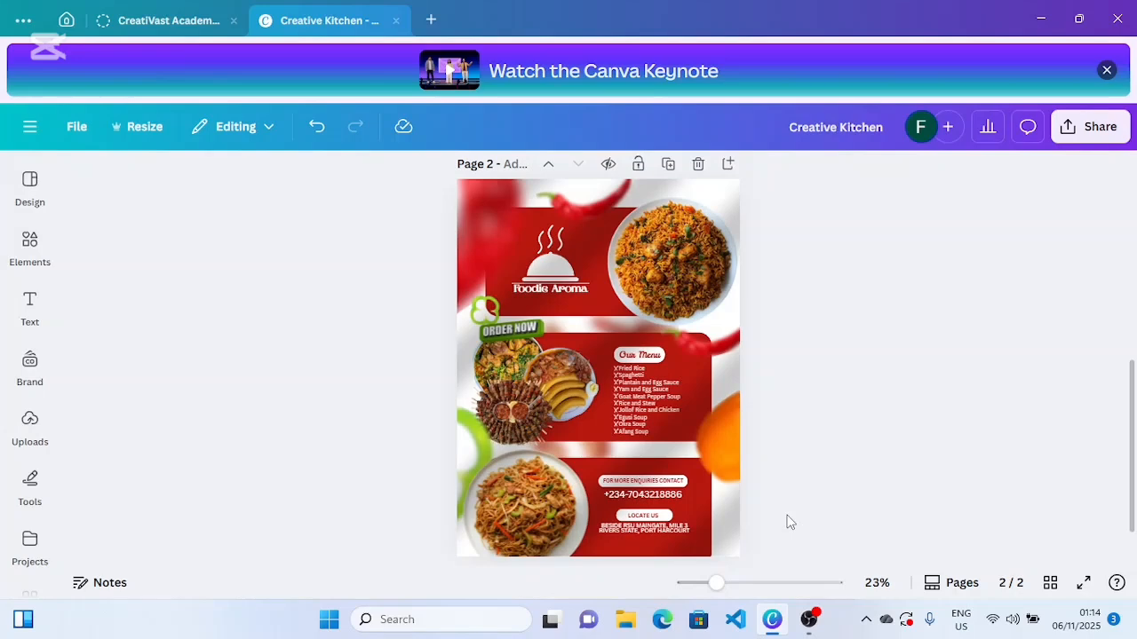